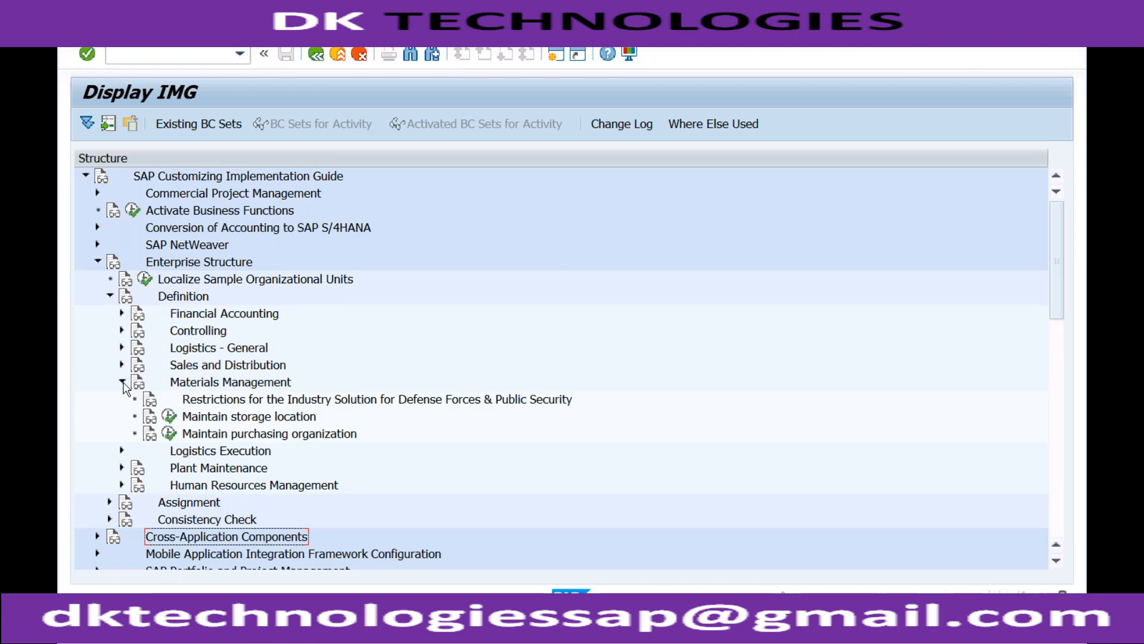
- Open the Define Sales Organization activity under the Sales and Distribution definitions and start a new entry
left_click(122, 381)
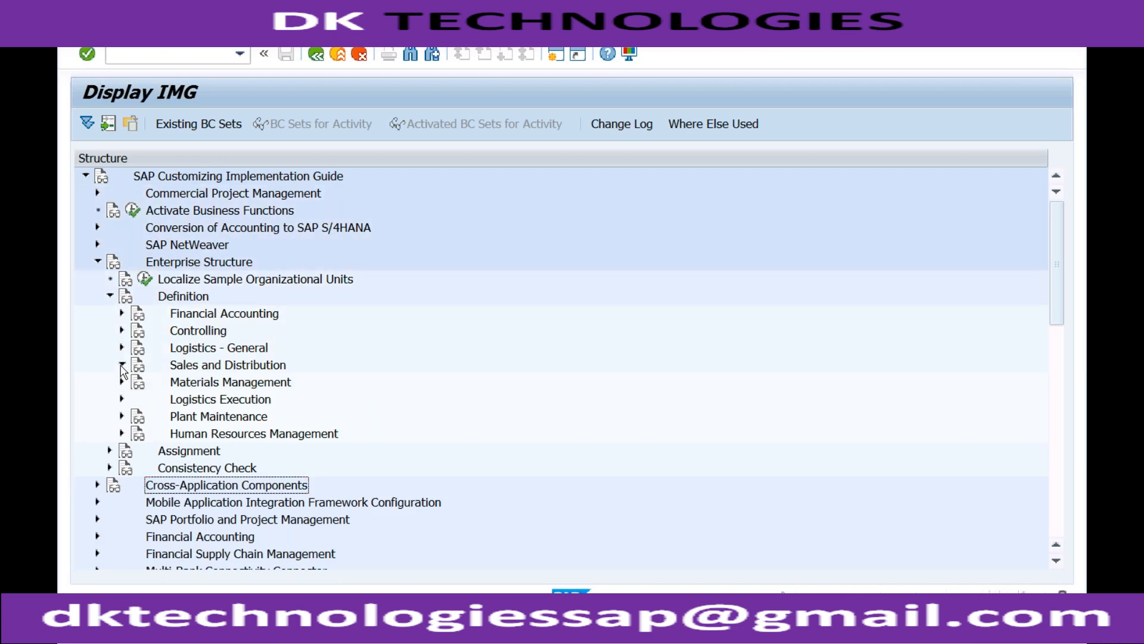
left_click(122, 364)
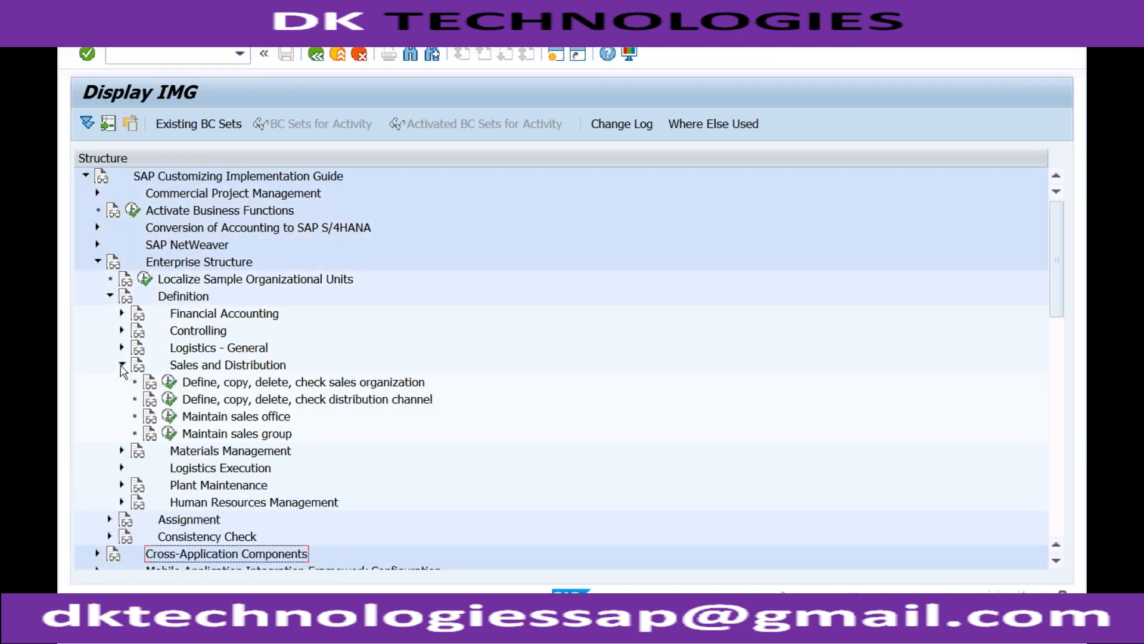
left_click(169, 383)
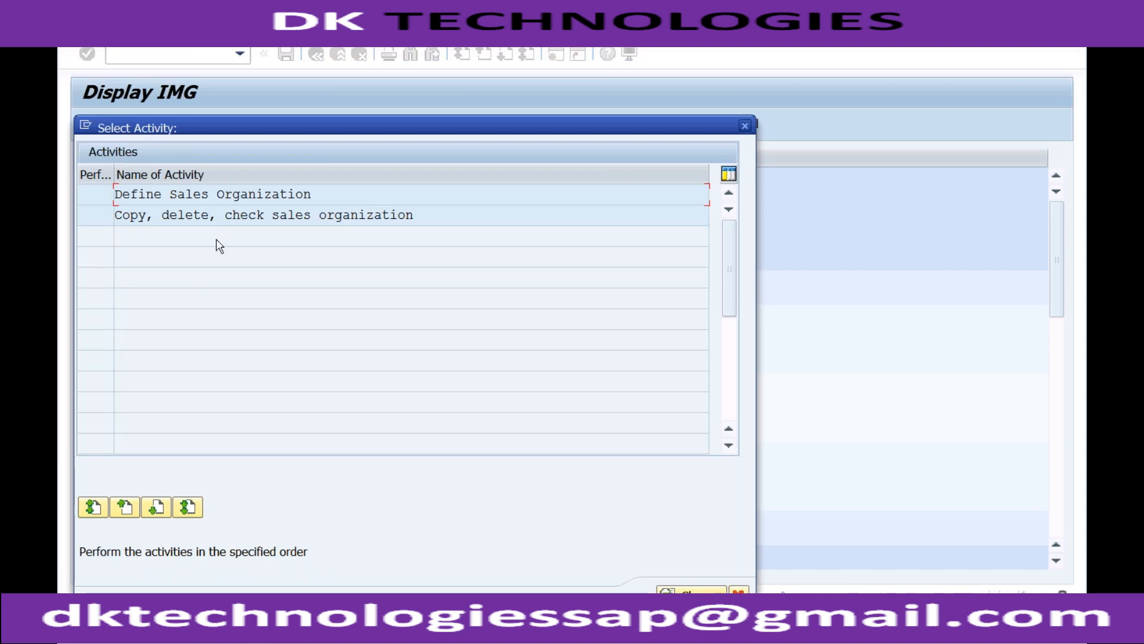
double_click(235, 196)
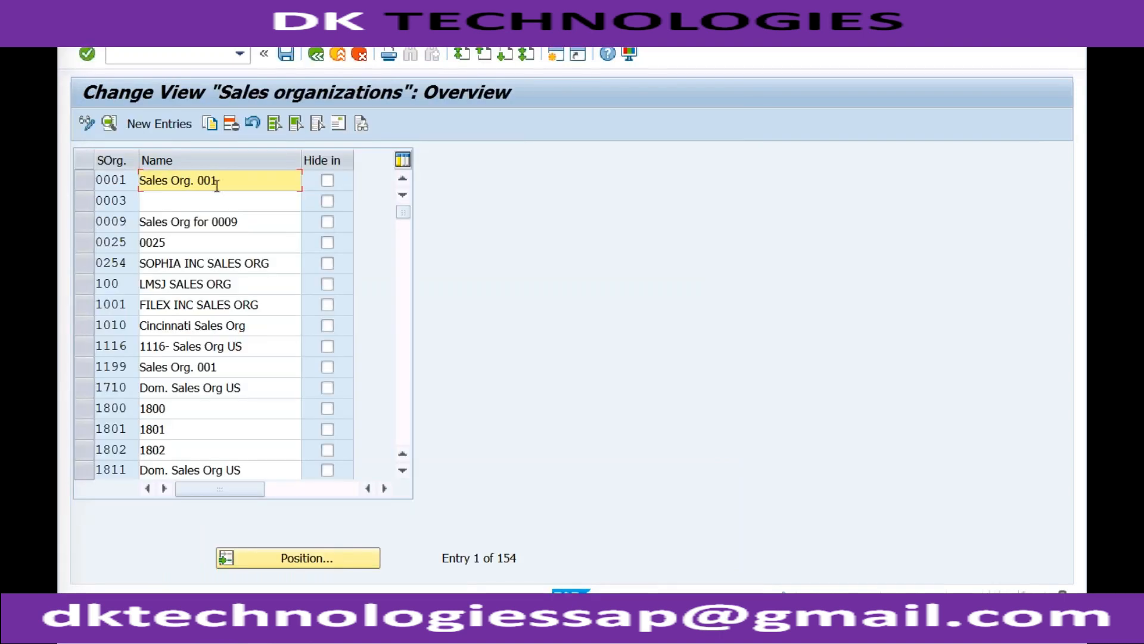
left_click(159, 124)
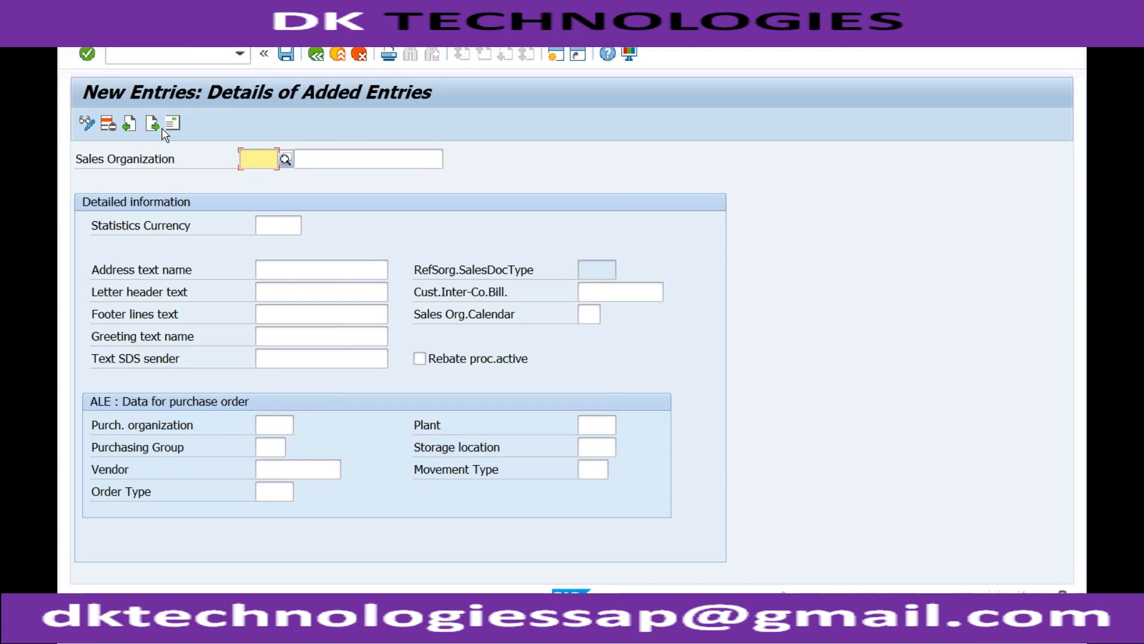
- Enter sales organization RECH with the name Sales Org for RECH and statistics currency INR
type("RECH")
key("Tab")
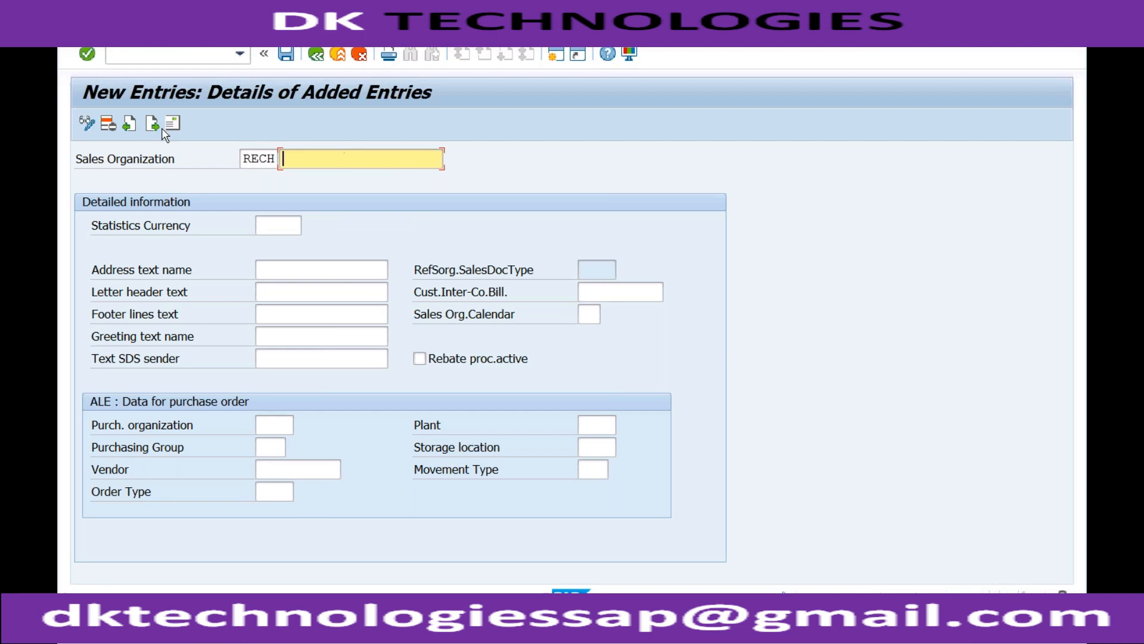
type("Sales Org for RECH")
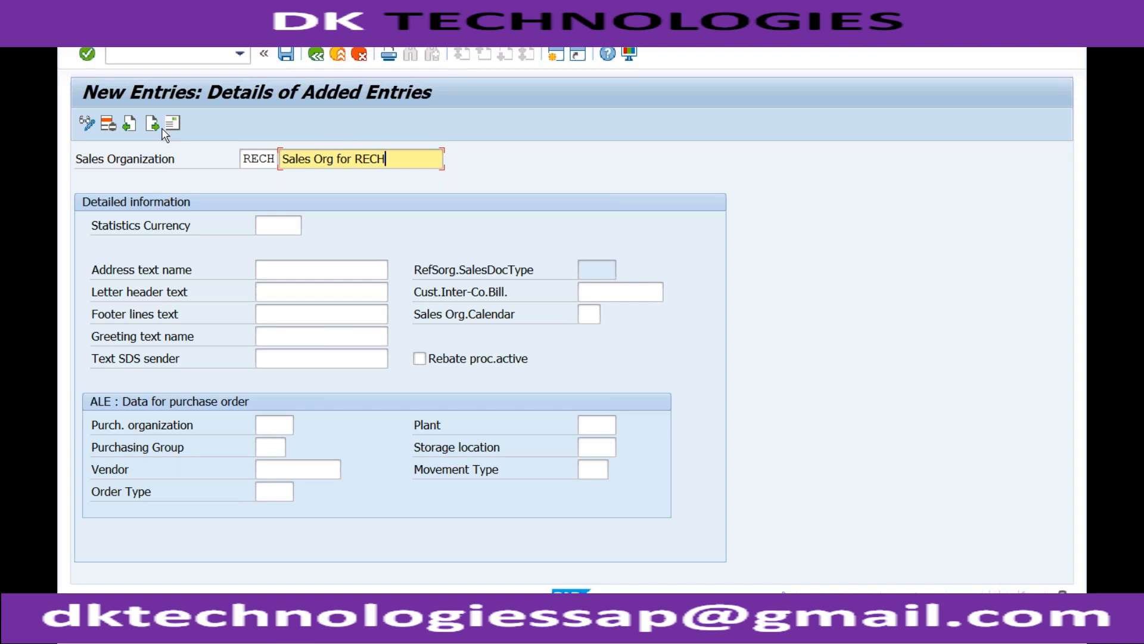
left_click(276, 229)
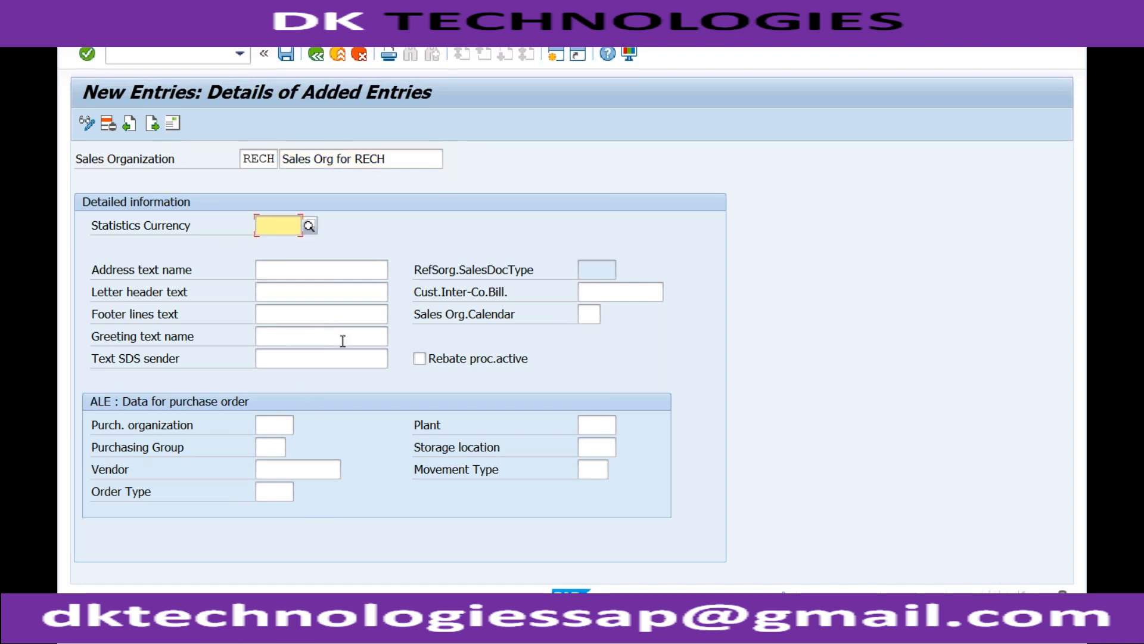
left_click(261, 419)
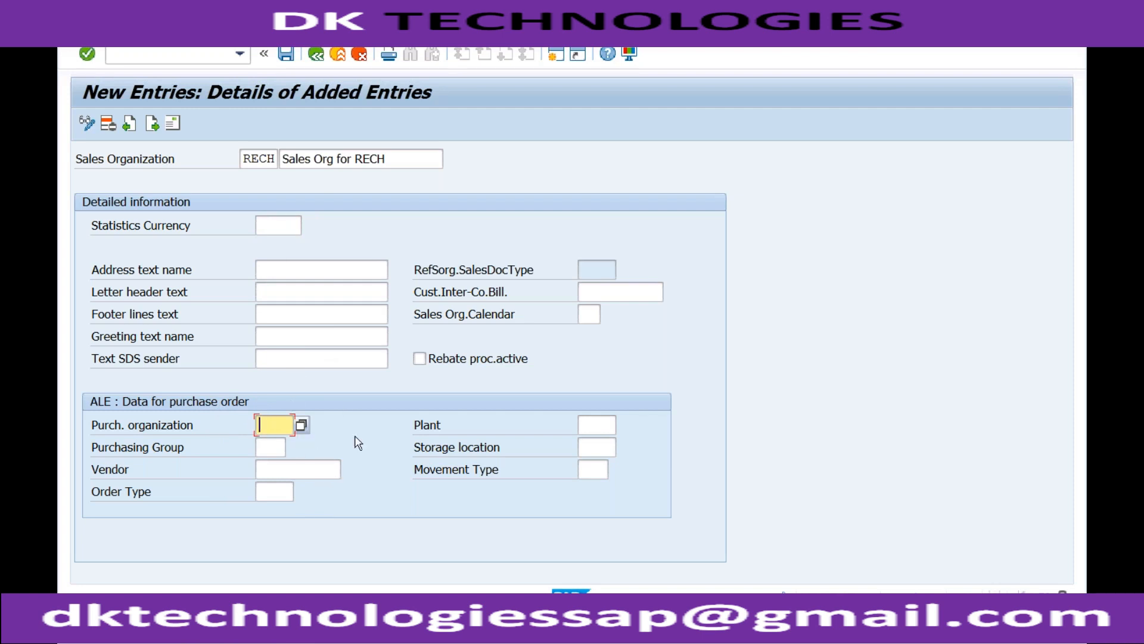
left_click(281, 224)
type("INR")
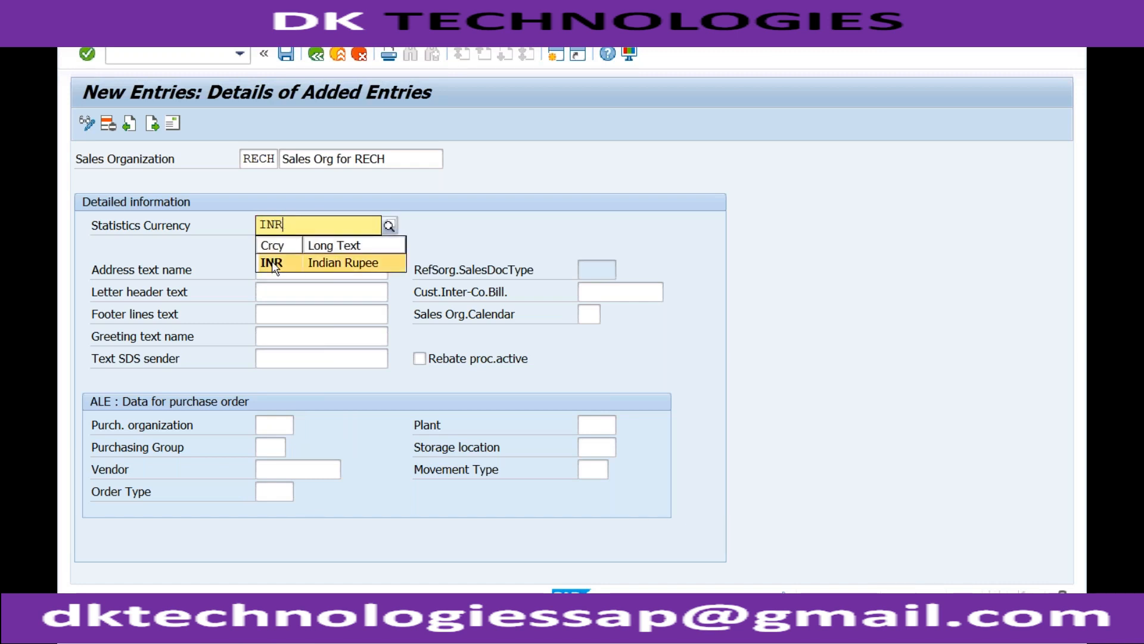
left_click(274, 264)
- Save the sales organization and fill in its address with title Company and name Sales Org for RECH
left_click(286, 57)
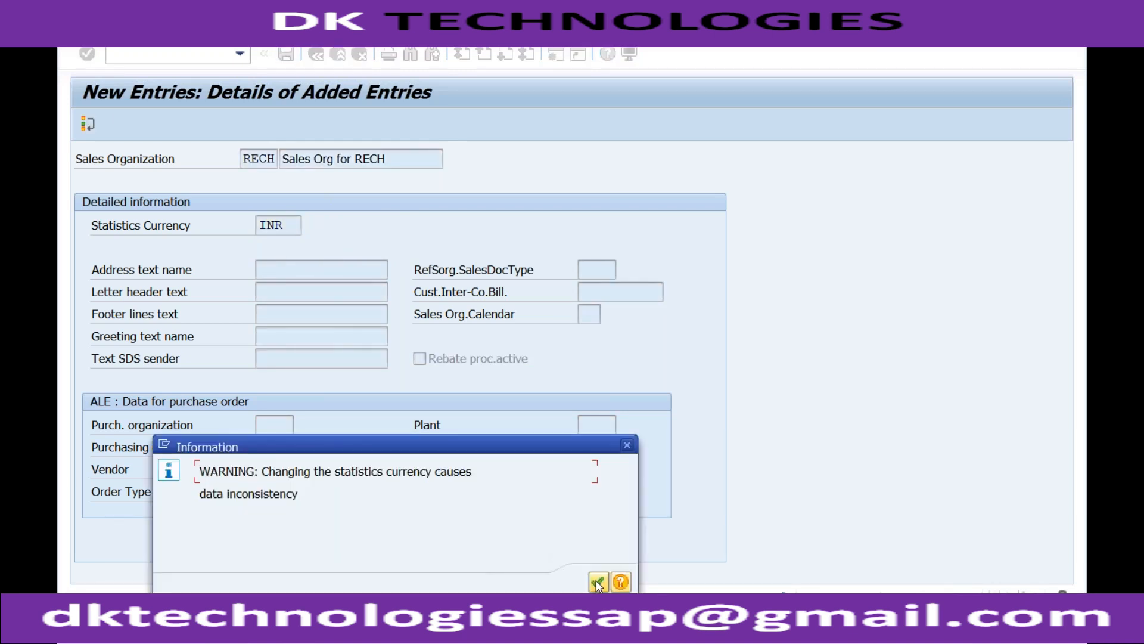
left_click(598, 583)
left_click(434, 56)
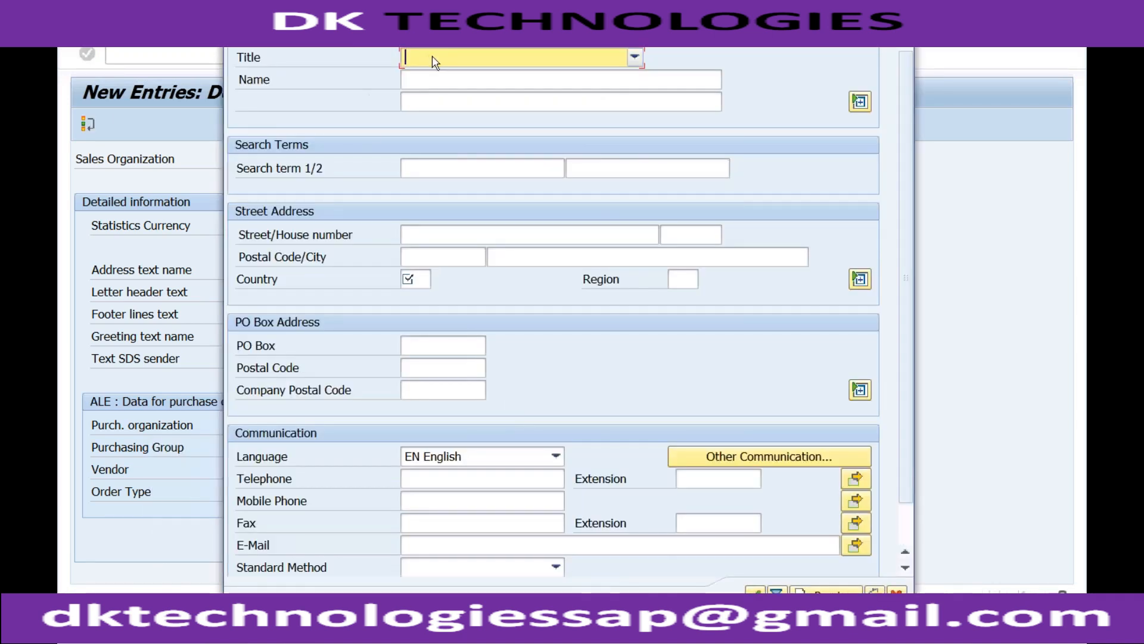
left_click(464, 59)
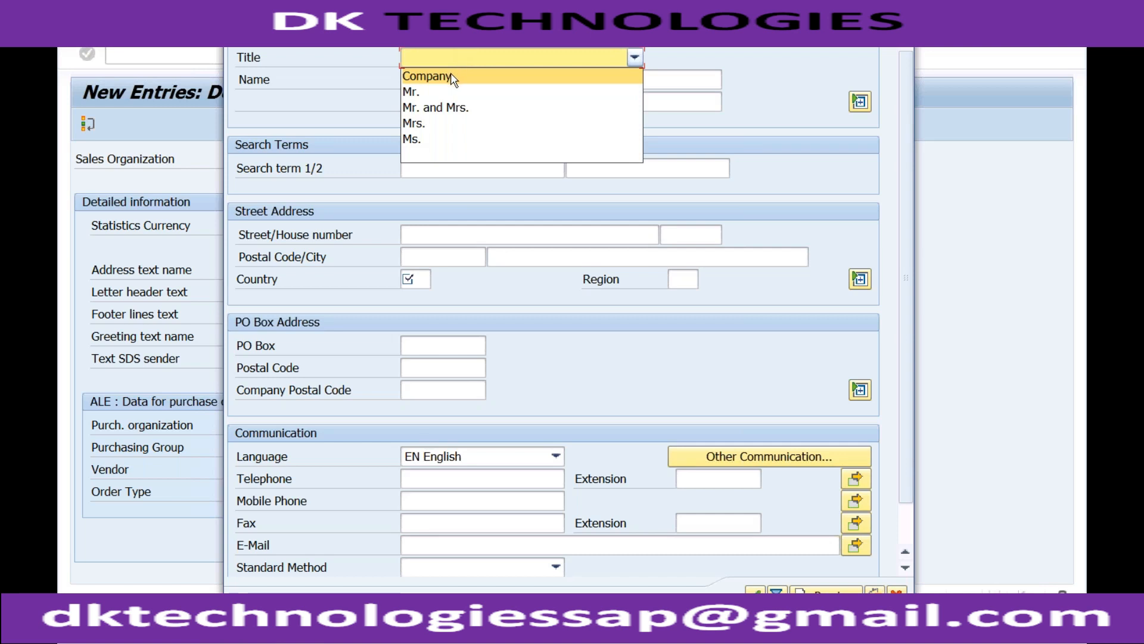
left_click(449, 73)
left_click(437, 82)
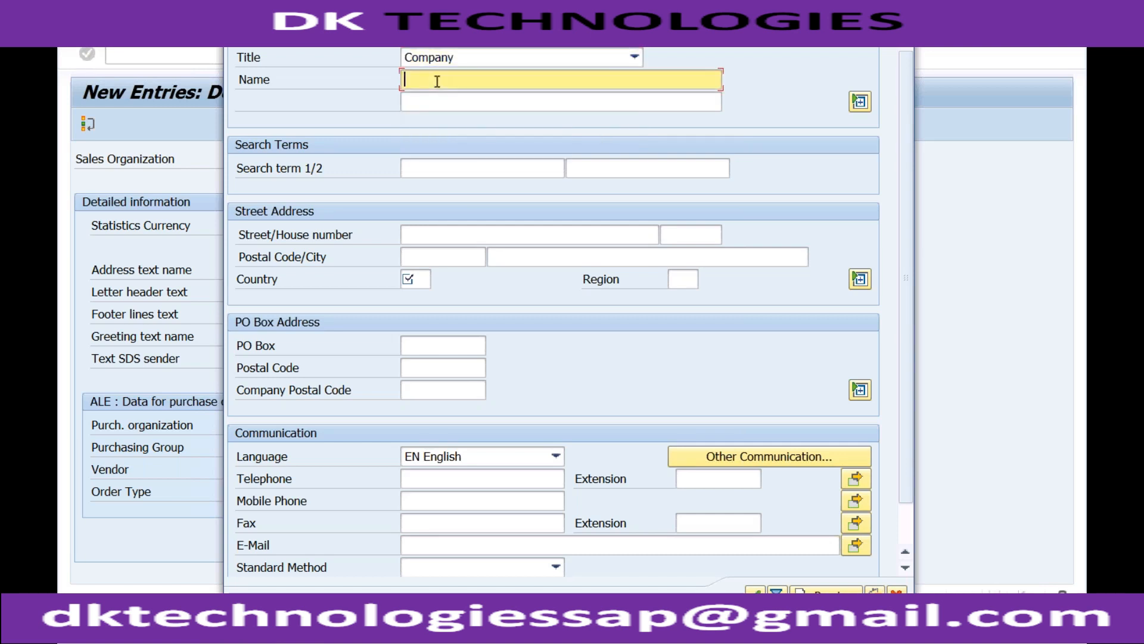
type("Sales Org for RECH")
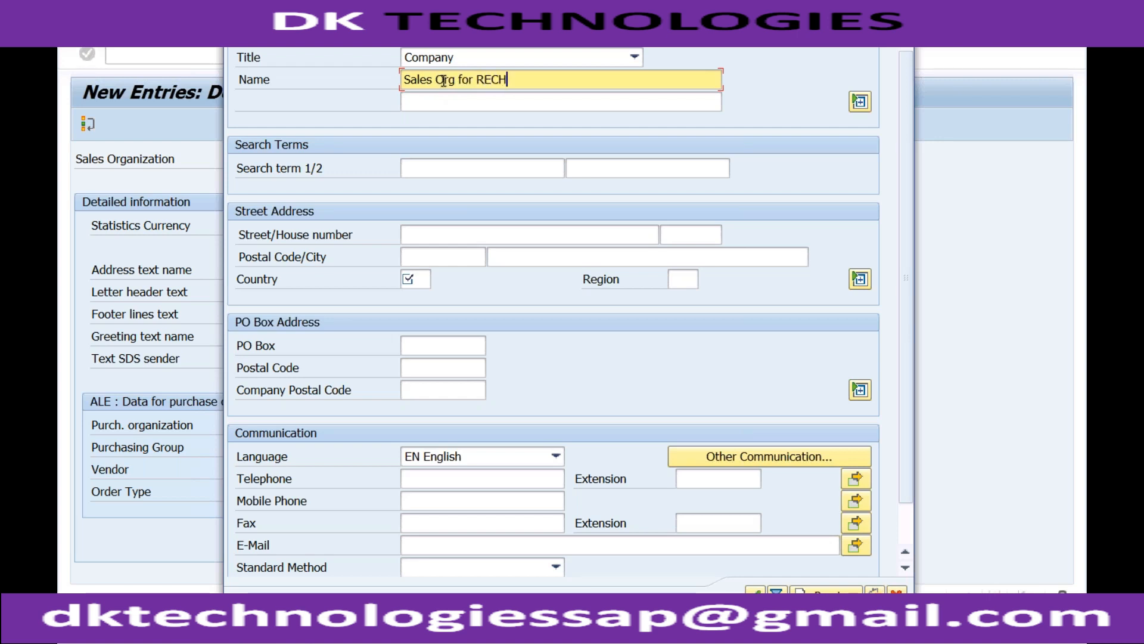
- Set the address country to IN and save the entry in customizing request A4HK901590
left_click(410, 280)
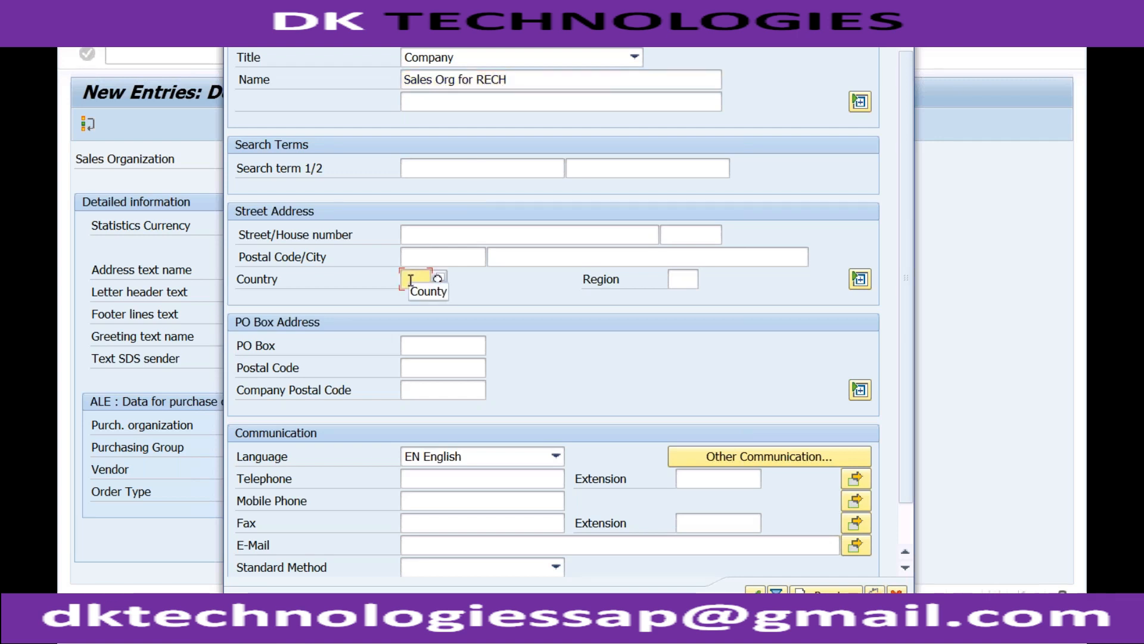
type("IN")
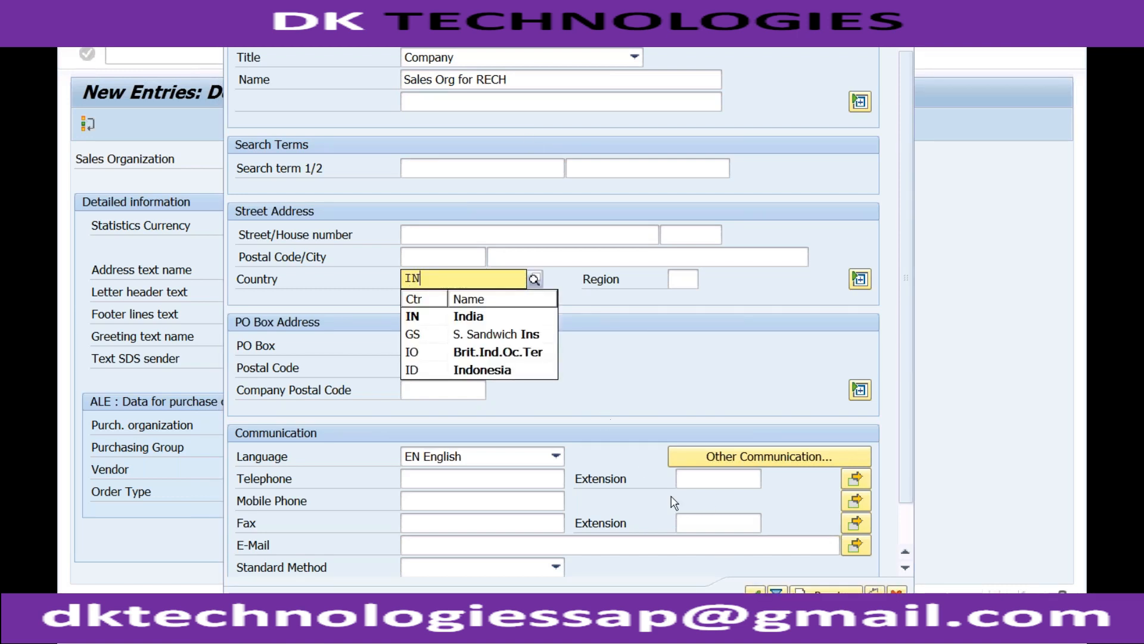
left_click(755, 594)
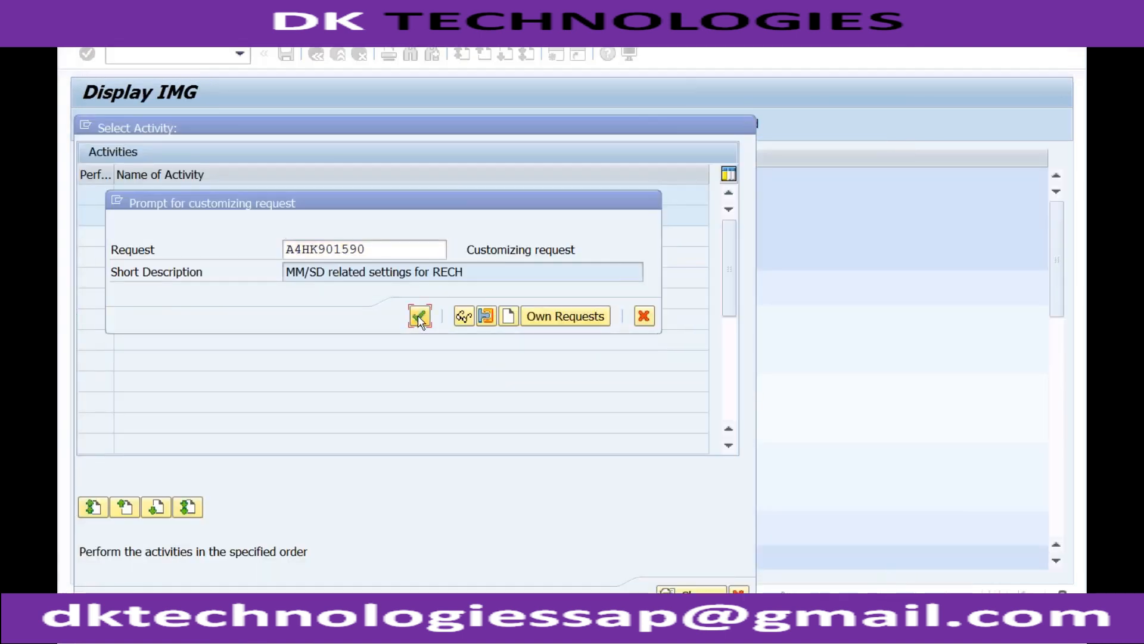
left_click(419, 316)
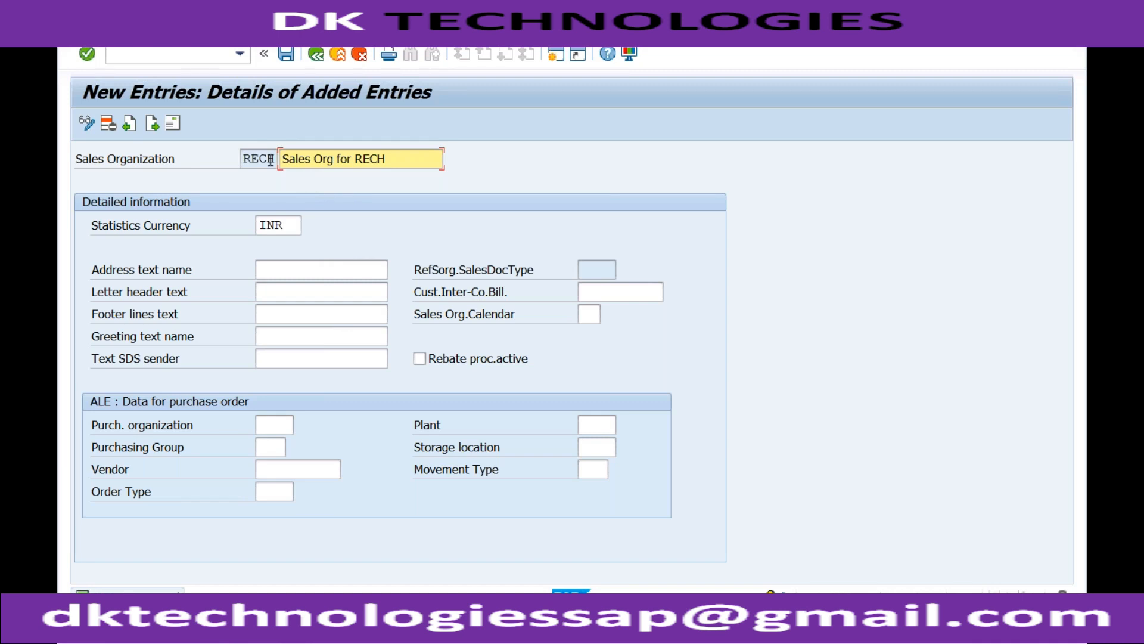
- Return to the implementation guide and start new entries in the Define distribution channel activity
left_click(316, 54)
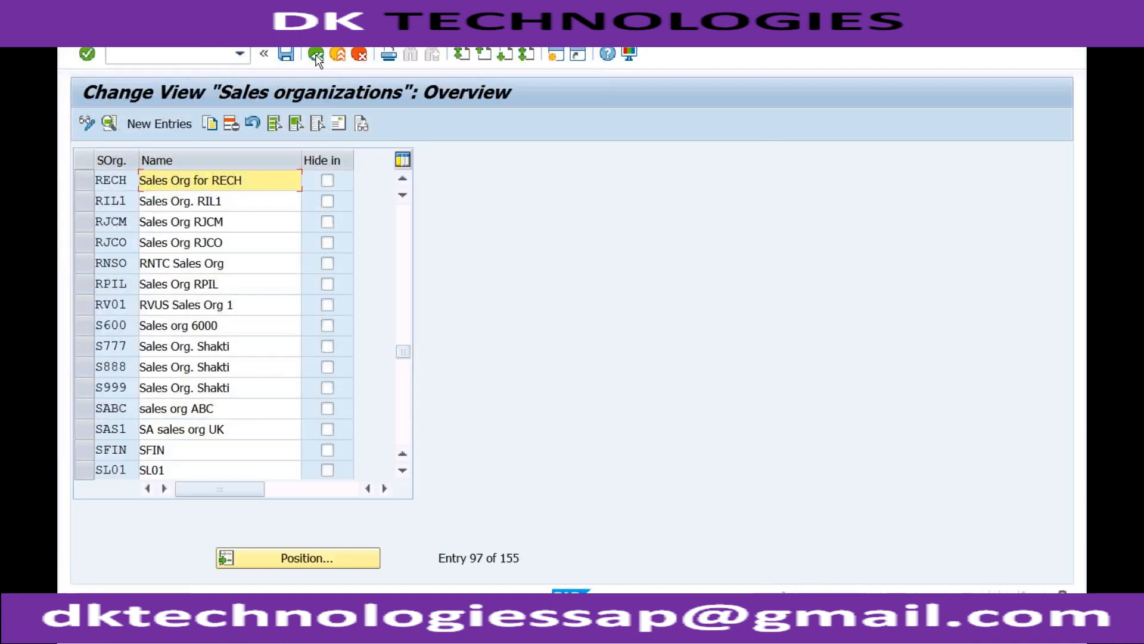
left_click(316, 55)
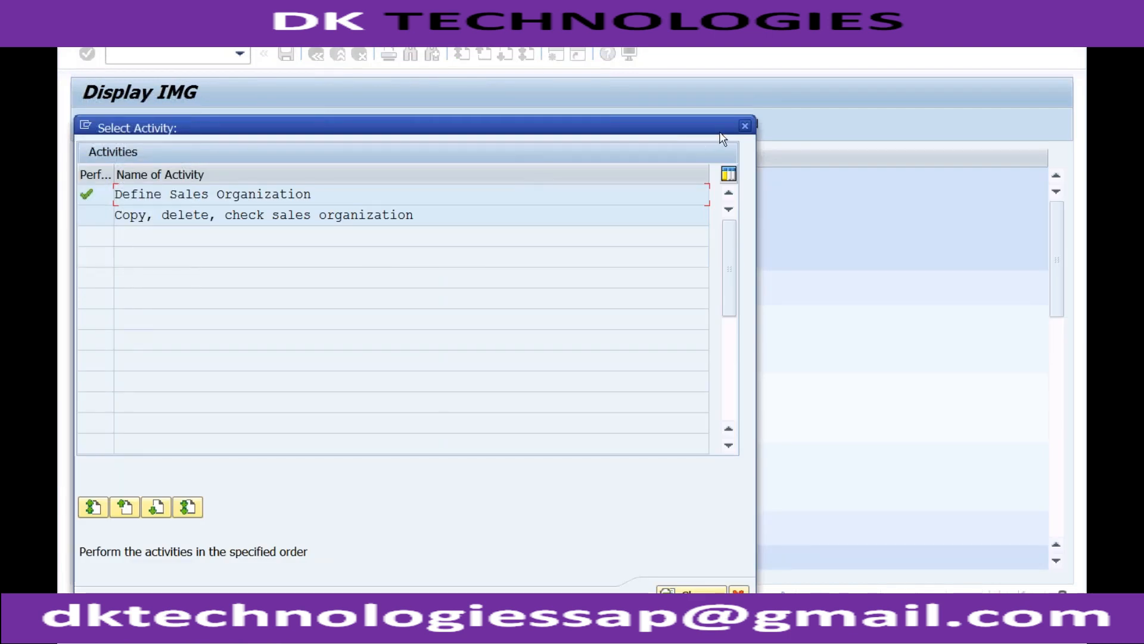
left_click(744, 126)
left_click(261, 402)
left_click(169, 400)
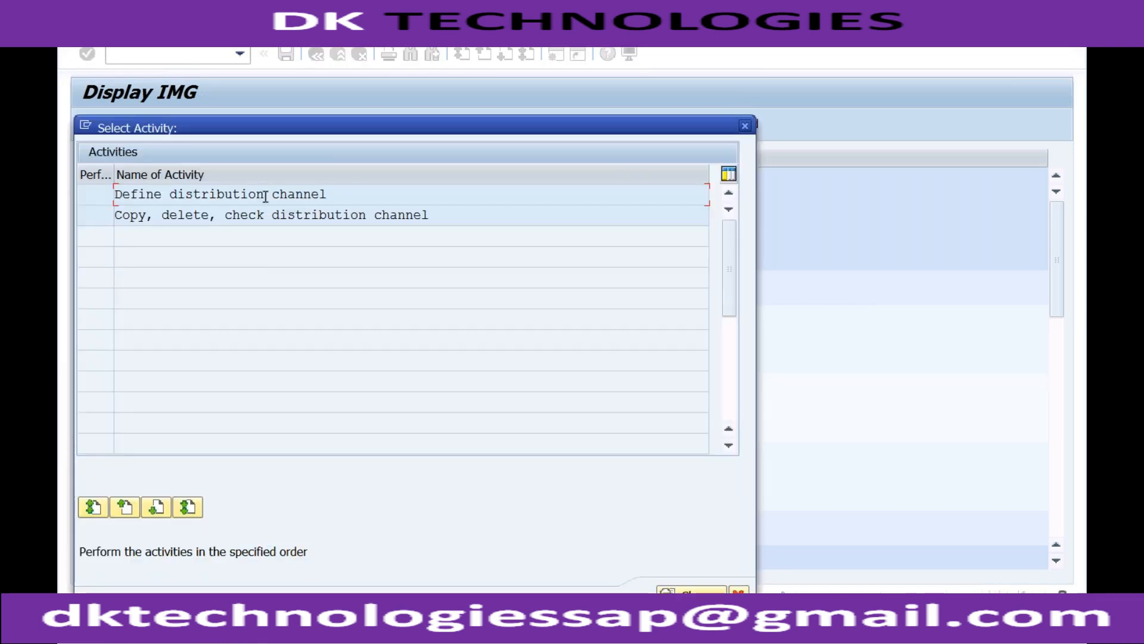
double_click(265, 194)
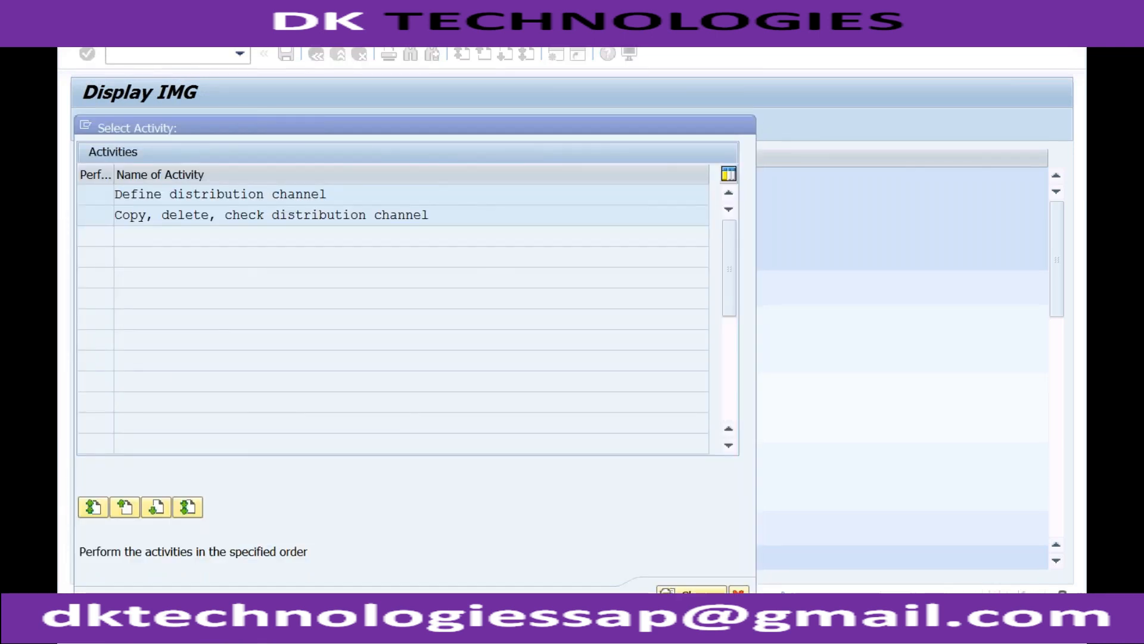
left_click(154, 123)
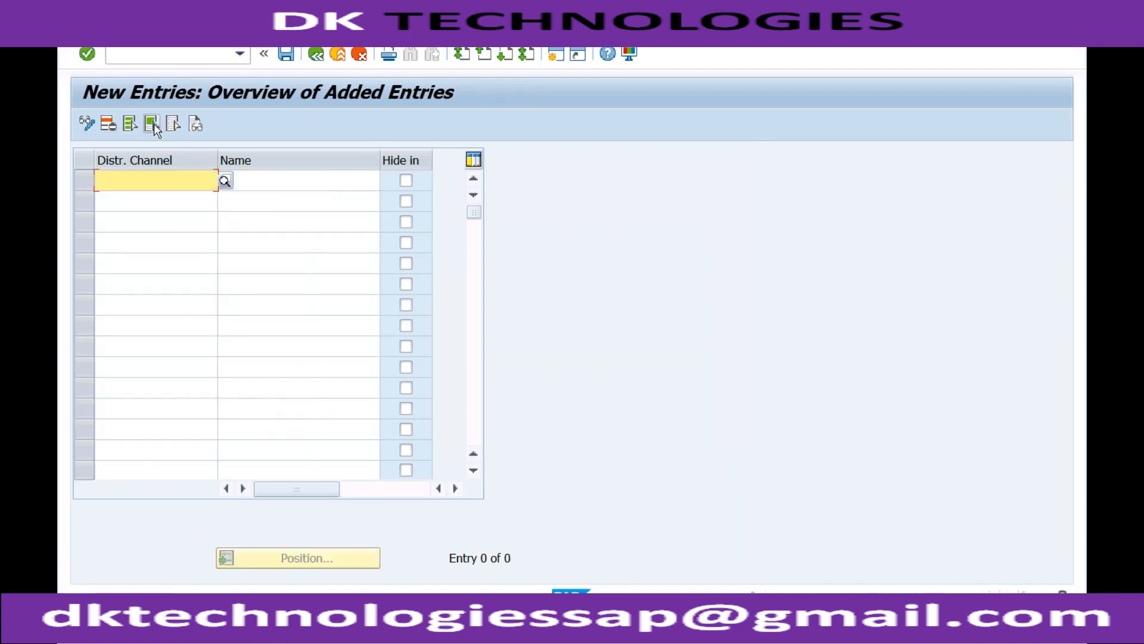
- Enter distribution channels 01 Website and 02 Mobile App
type("01")
key("Tab")
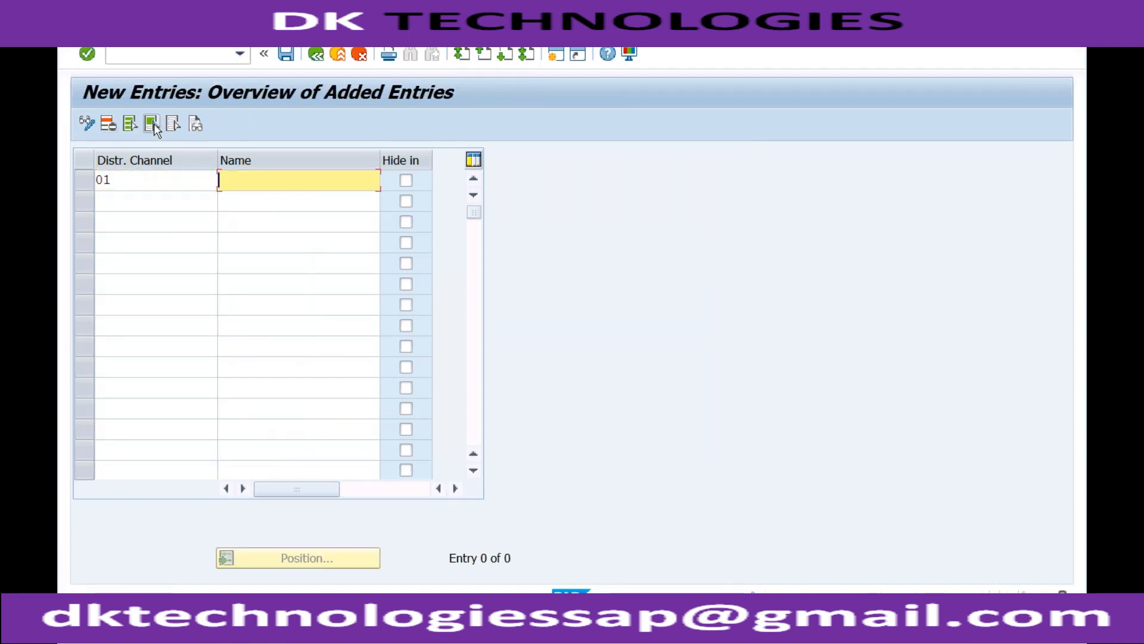
type("Website")
left_click(113, 200)
type("02")
key("Tab")
type("Mobile")
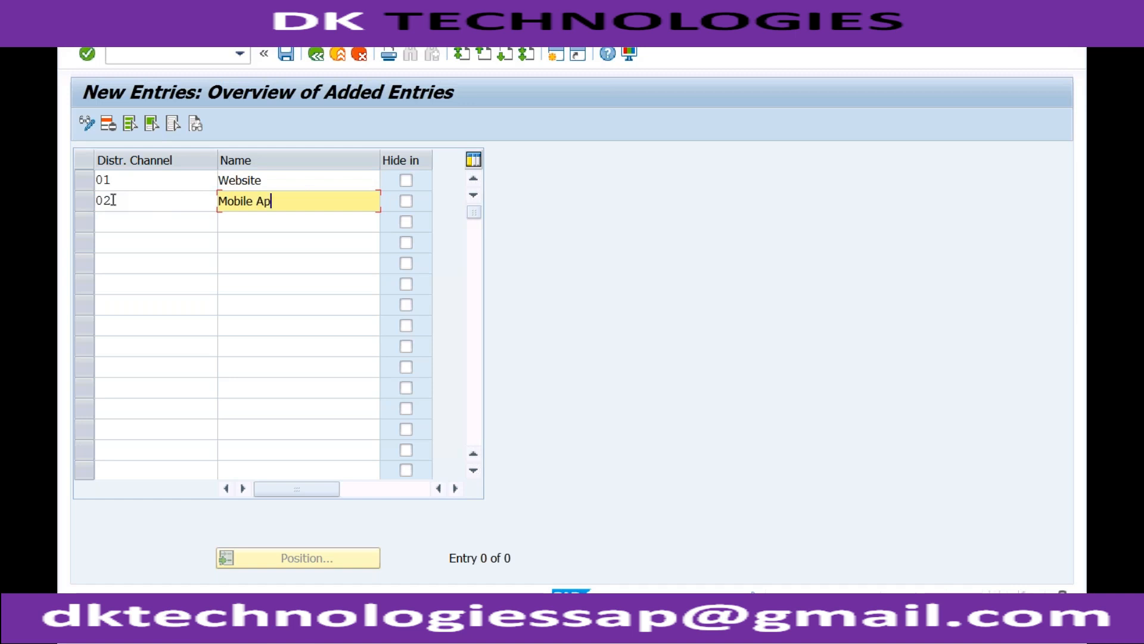
- Add distribution channel 03 named Store and save the new entries
left_click(110, 229)
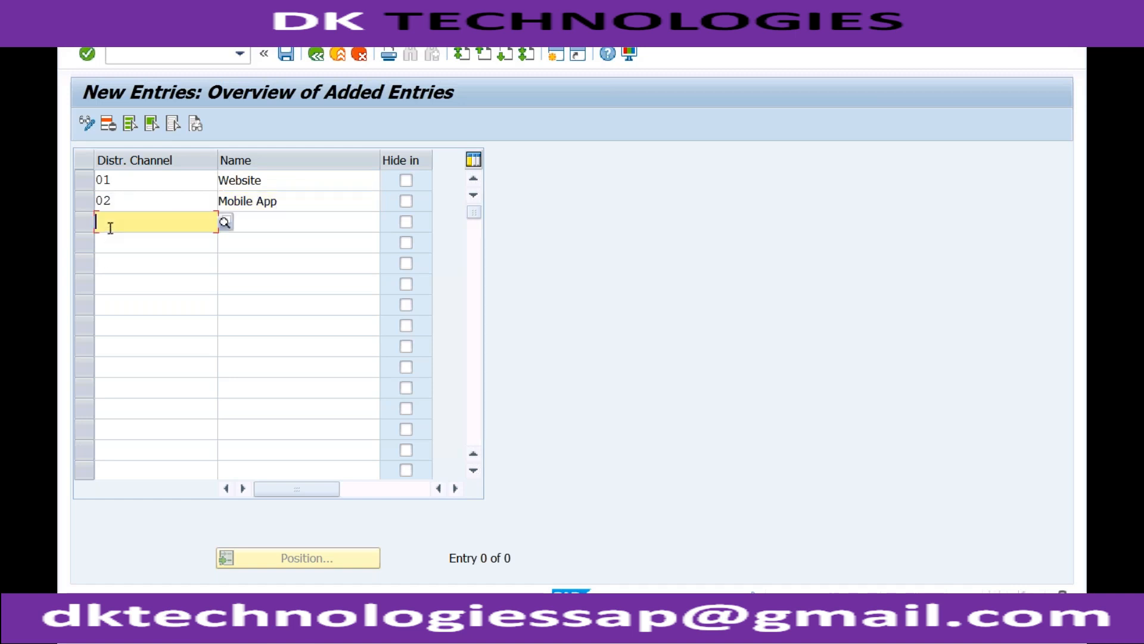
type("03")
key("Tab")
type("Store")
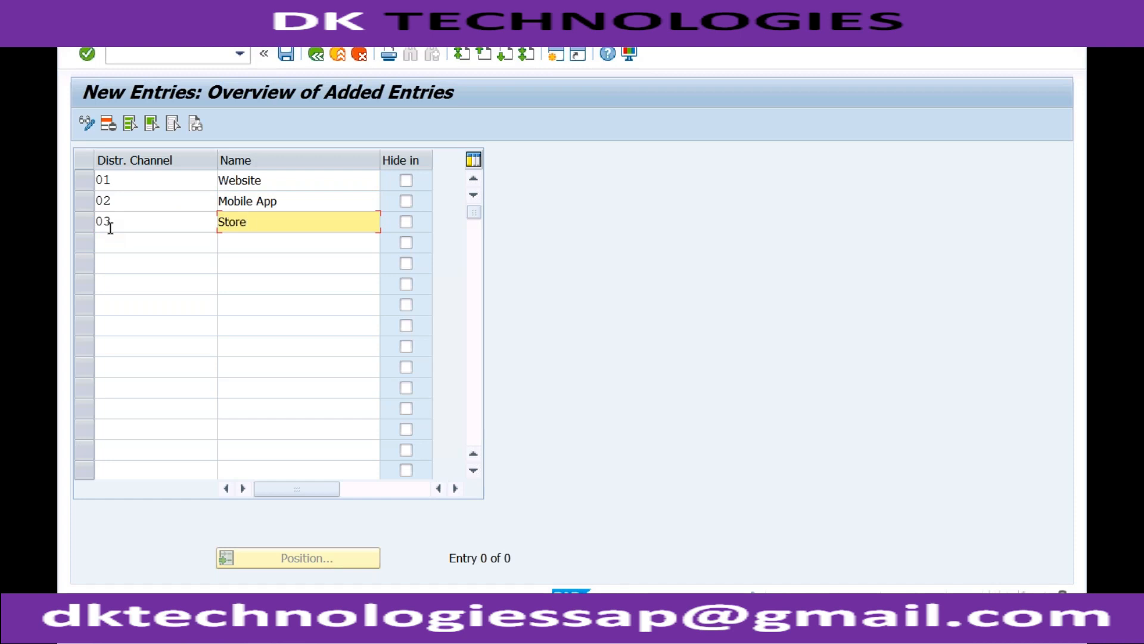
type(" Sells")
key("BackSpace")
key("BackSpace")
key("BackSpace")
left_click(285, 56)
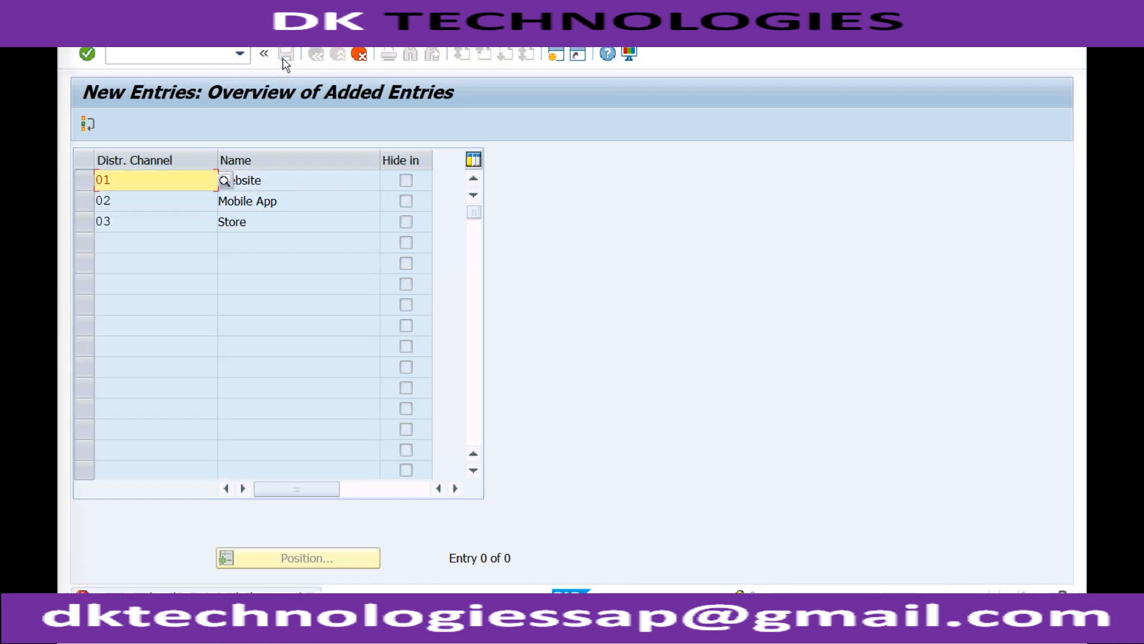
- Try to change the Website distribution channel's code to R1
left_click(120, 180)
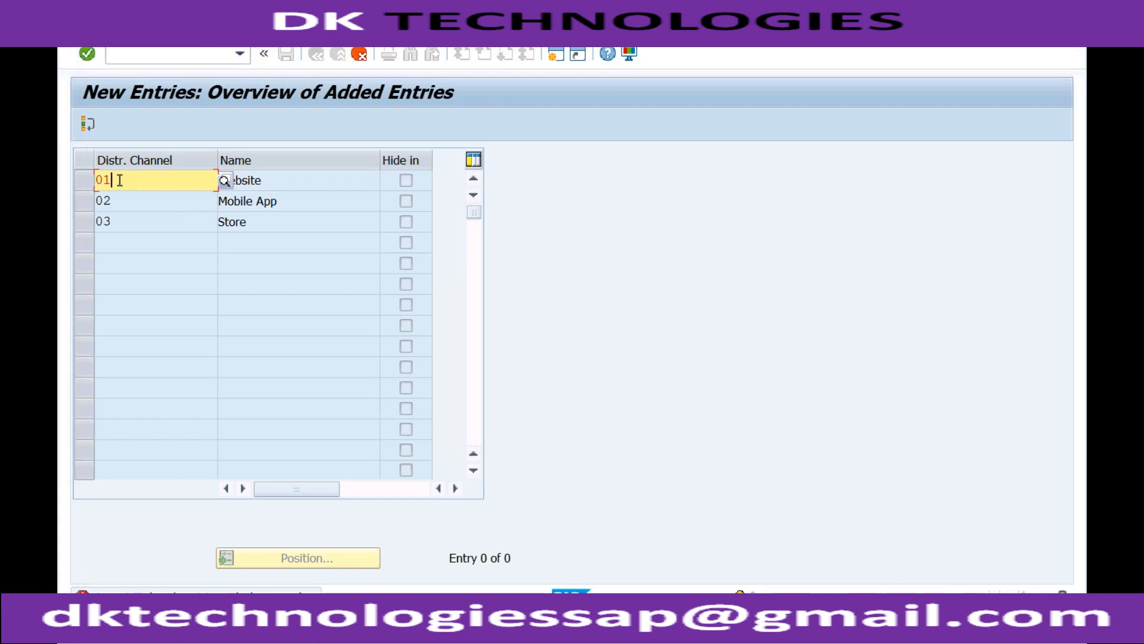
key("shift+Left")
type("R")
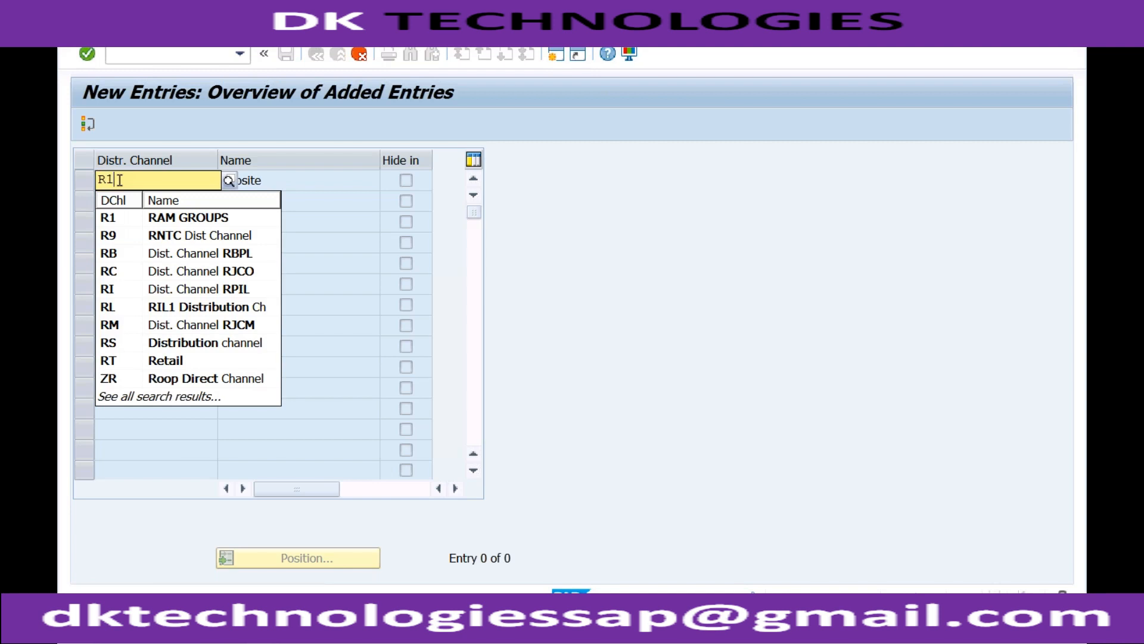
key("Escape")
key("Return")
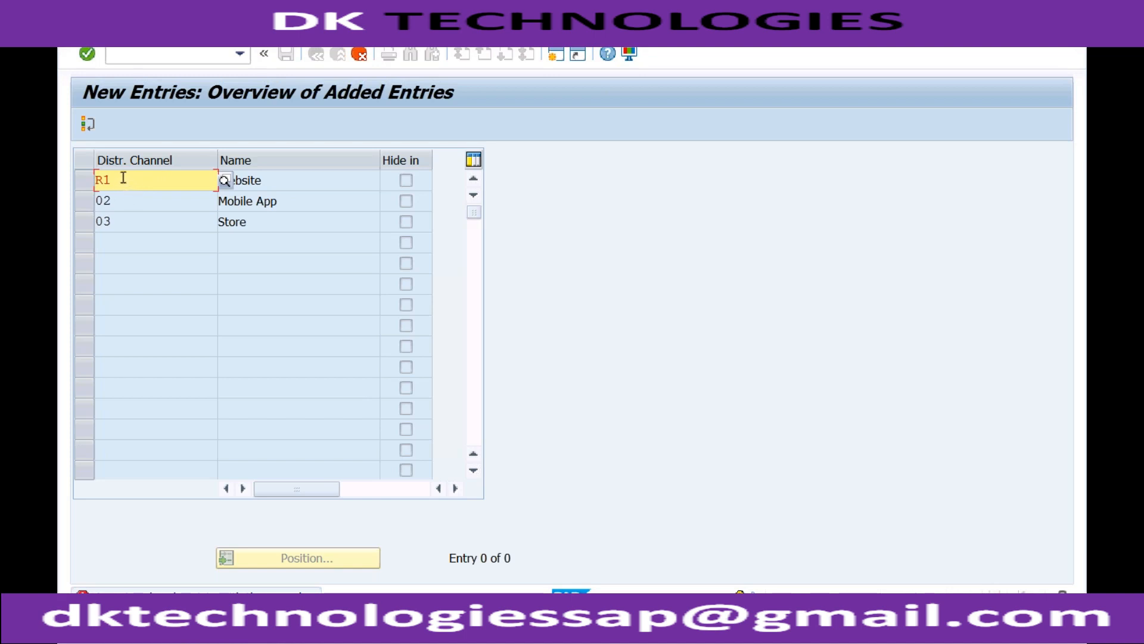
- Set the Website distribution channel's code to 99 and save the channels in customizing request A4HK901590
key("BackSpace")
key("BackSpace")
type("01")
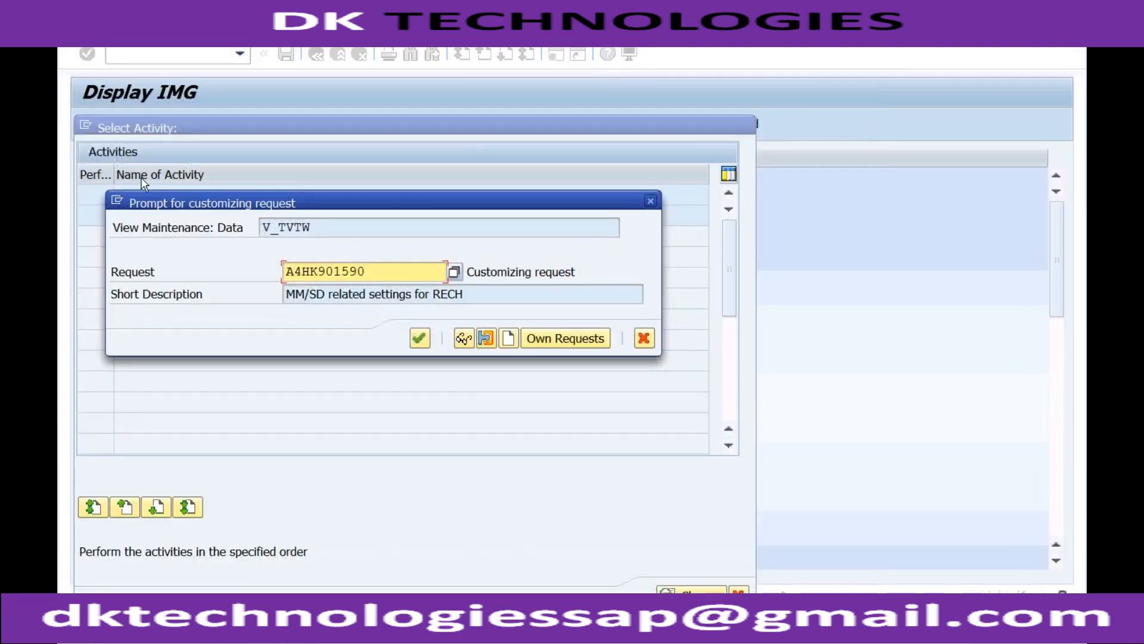
left_click(419, 339)
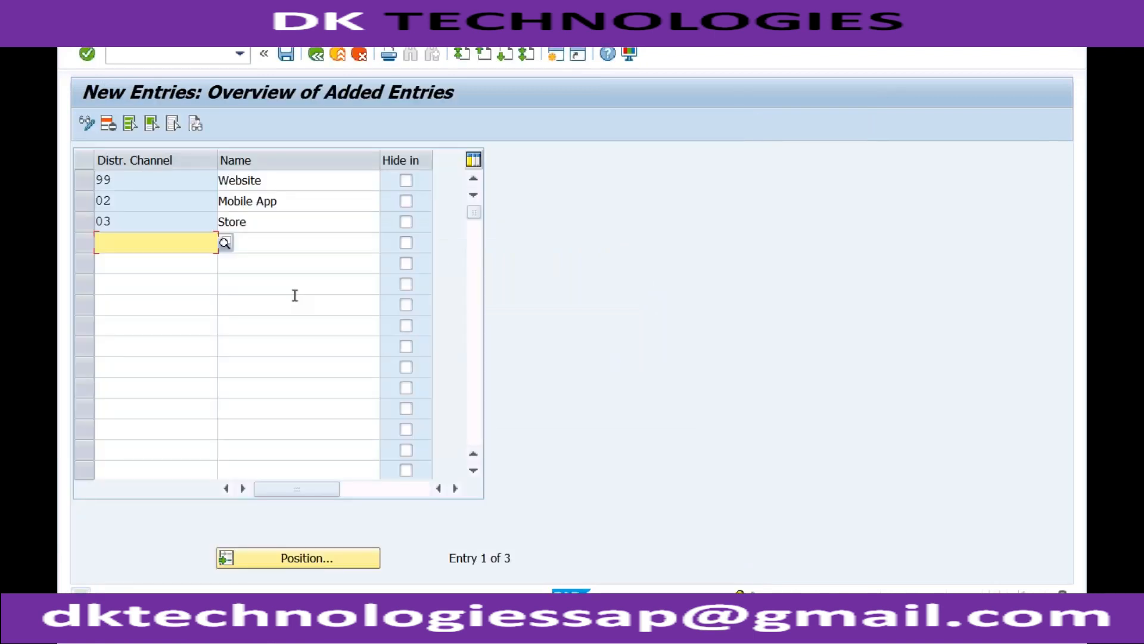
left_click(96, 182)
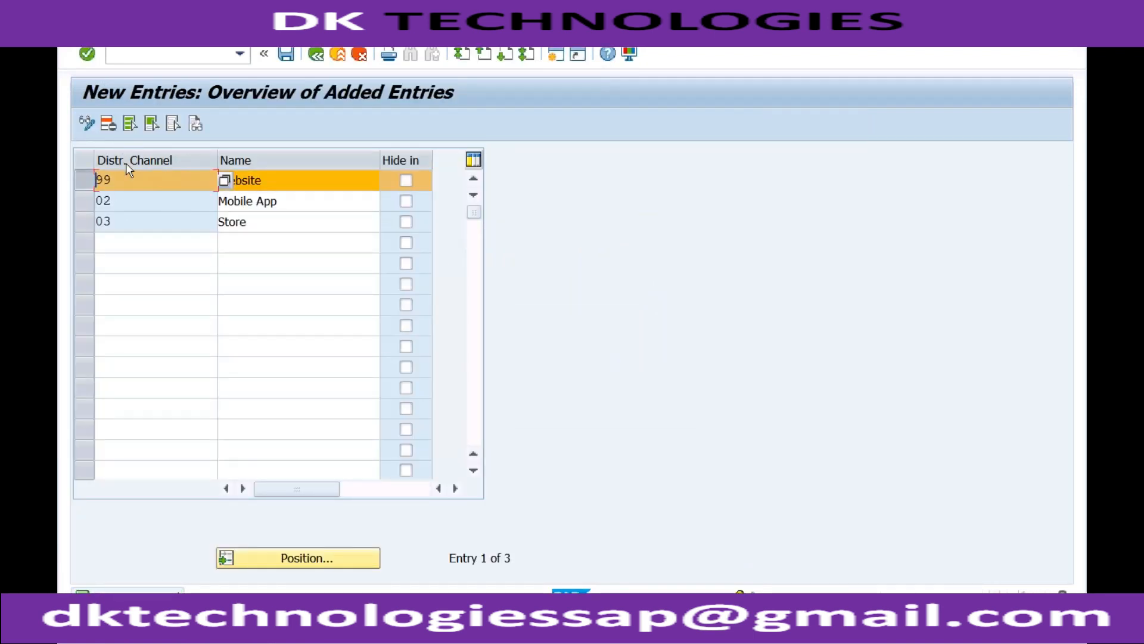
- Delete distribution channel 99 and add distribution channel 04 named Website
left_click(108, 123)
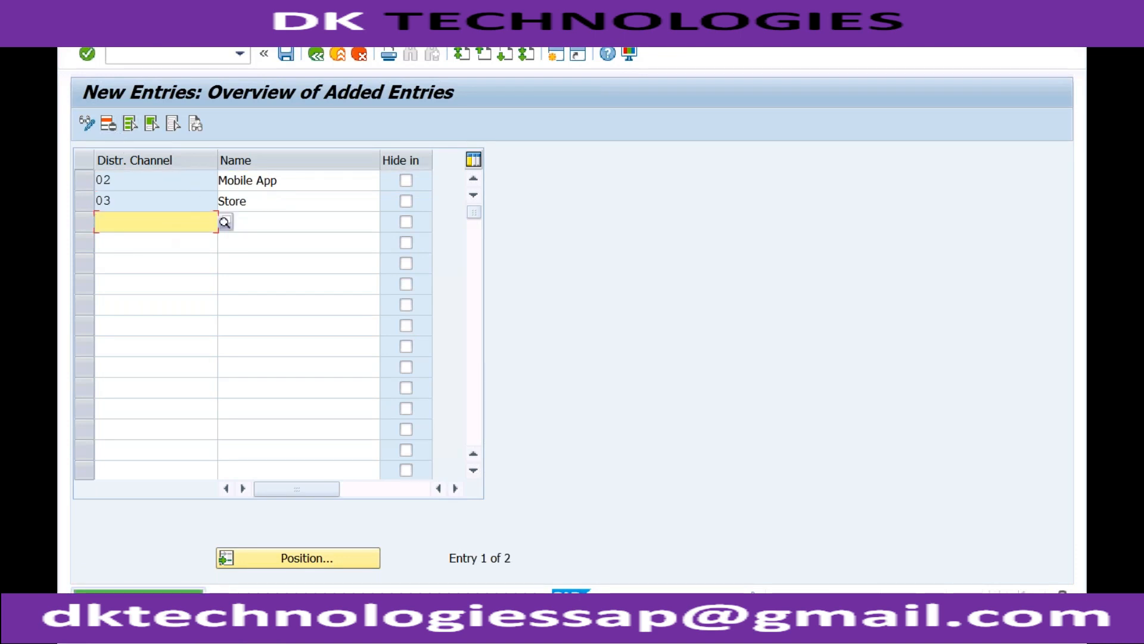
type("04")
key("Tab")
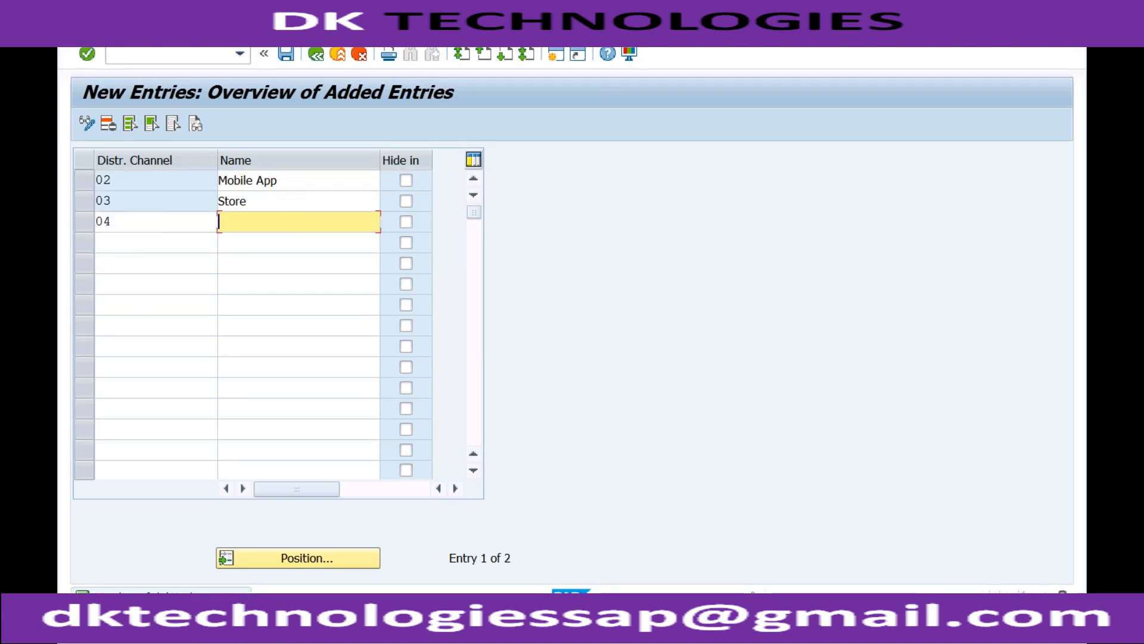
type("Website")
key("Return")
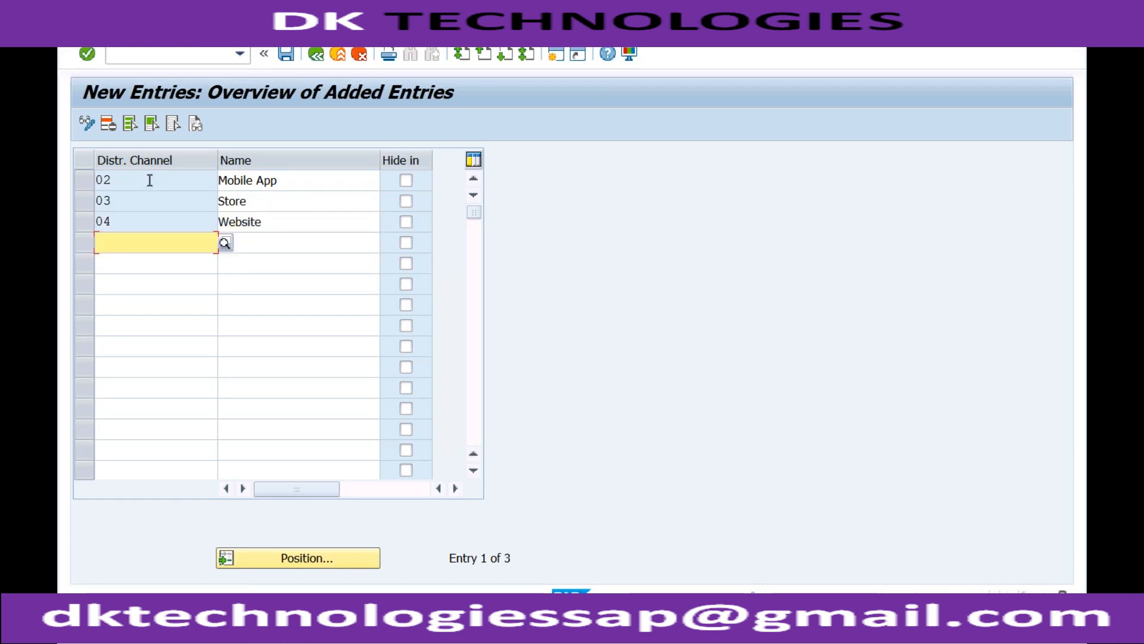
- Save the distribution channels 02, 03 and 04 and return to the implementation guide structure
left_click(147, 182)
left_click(135, 203)
left_click(134, 224)
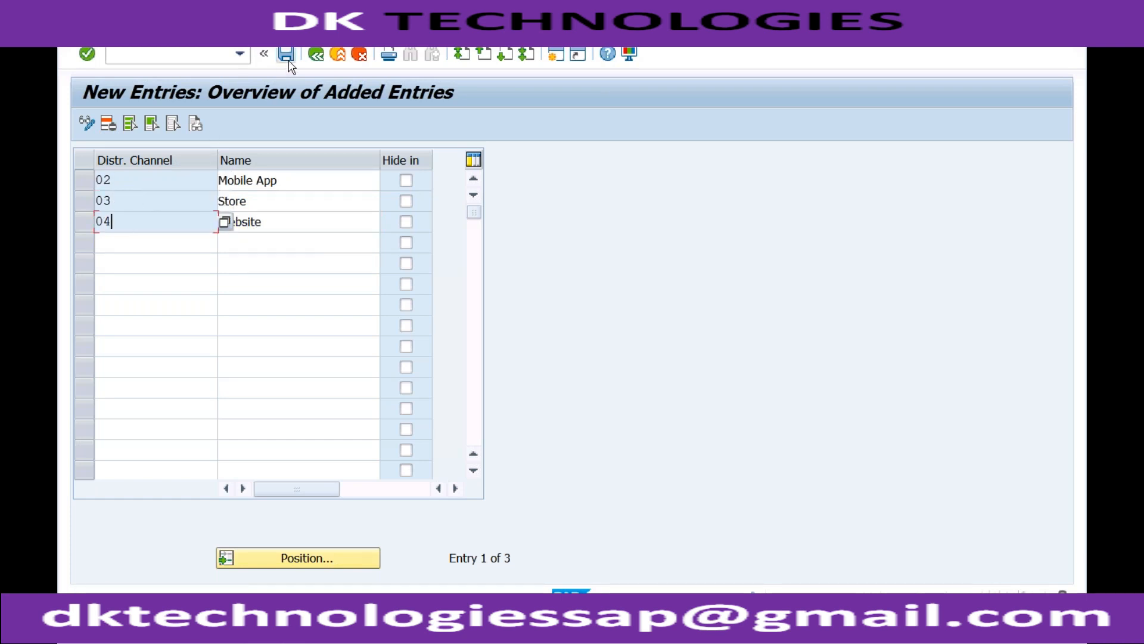
key("Return")
left_click(321, 60)
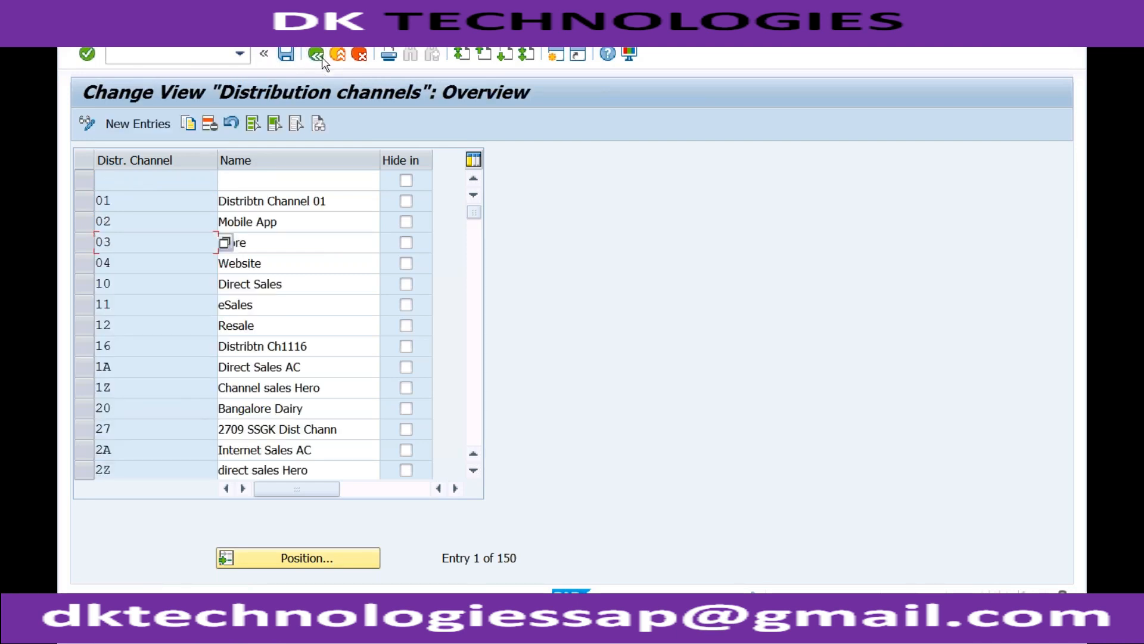
left_click(321, 59)
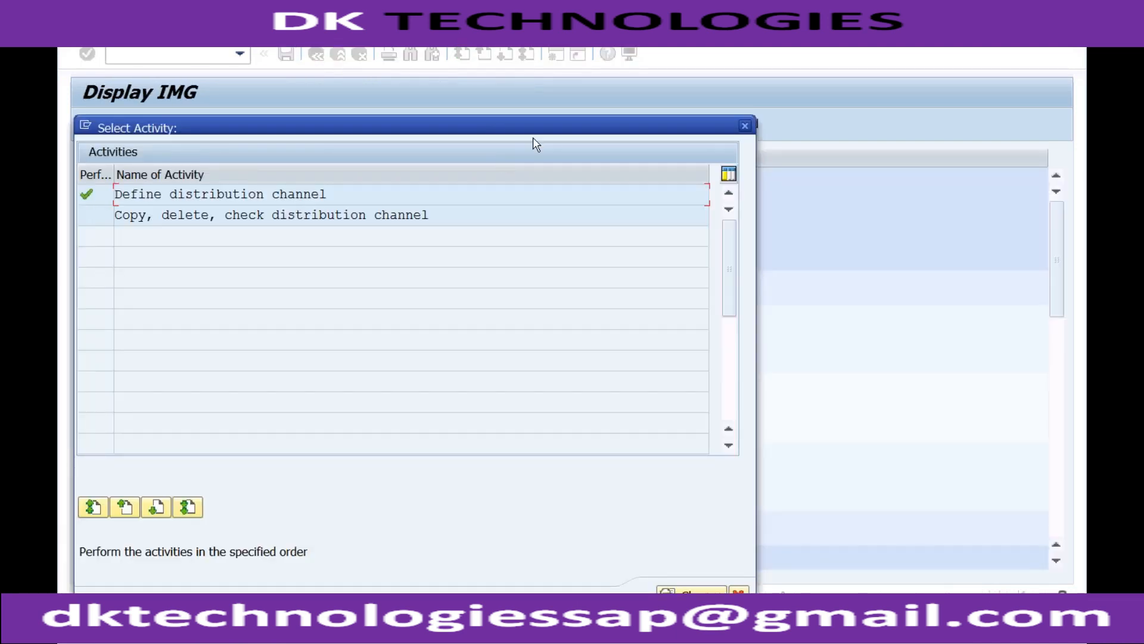
left_click(745, 125)
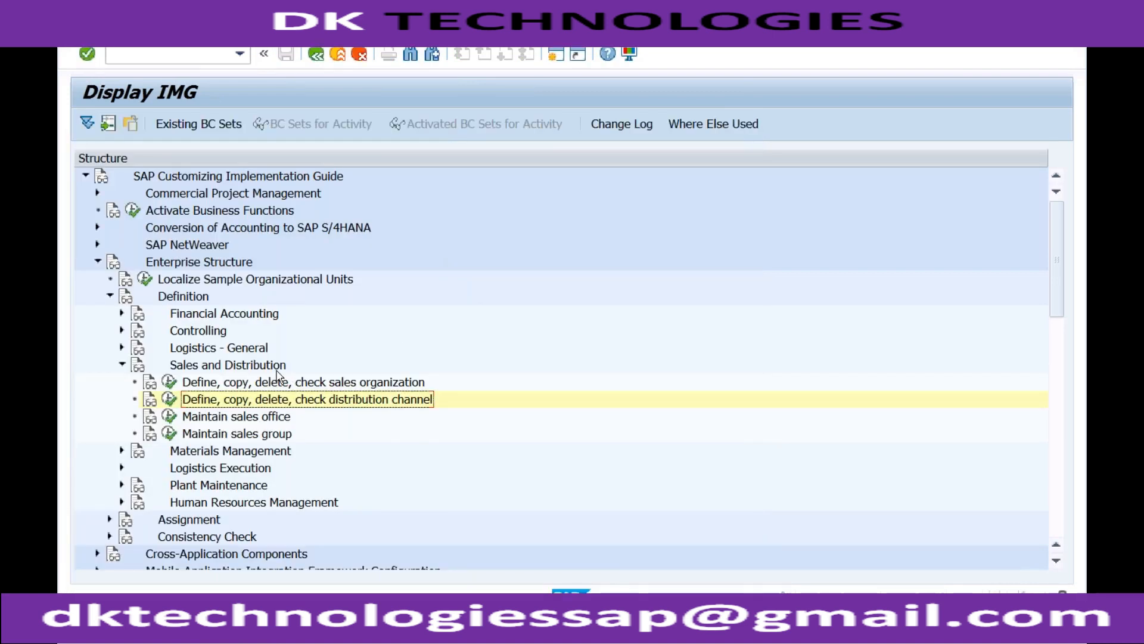
- Create a sales office with code RECH and the description Sales Office RECH
left_click(266, 420)
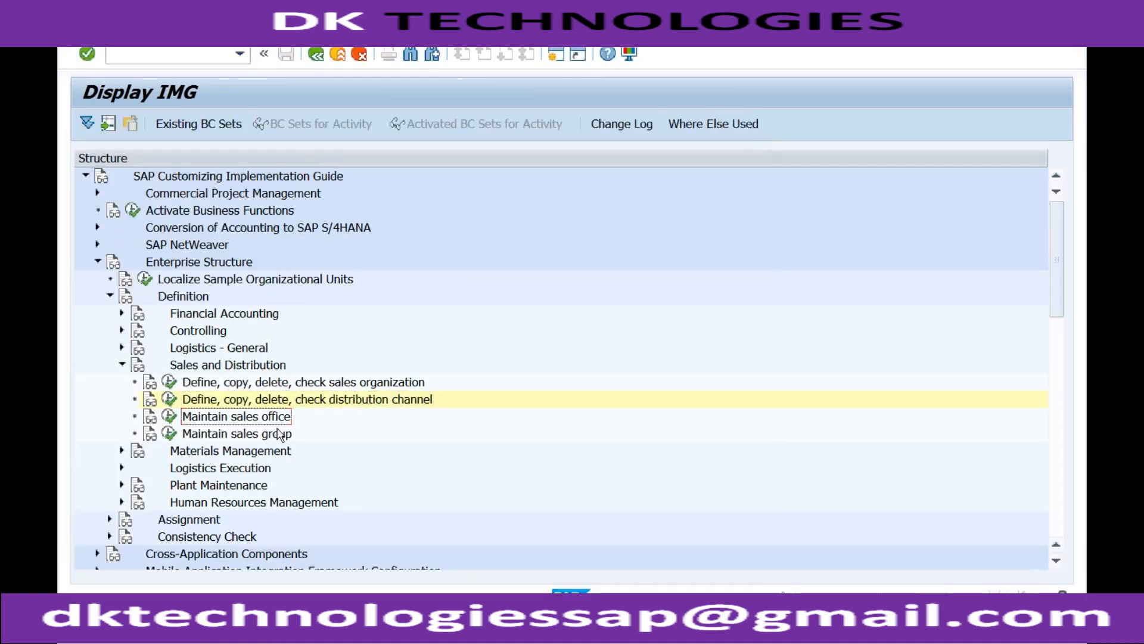
left_click(280, 438)
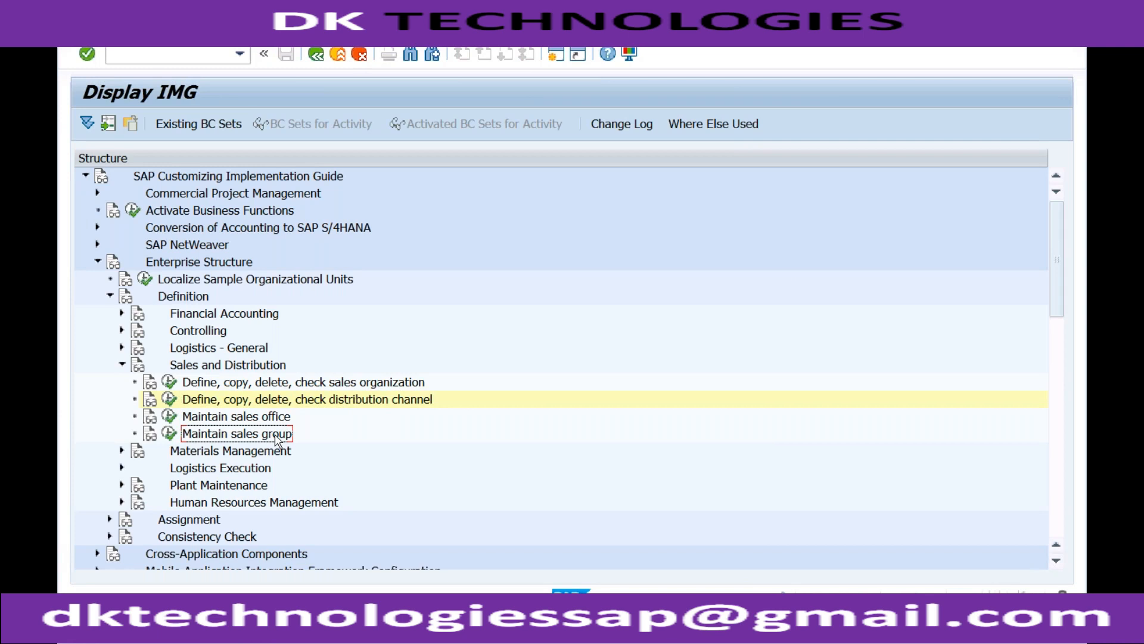
left_click(169, 416)
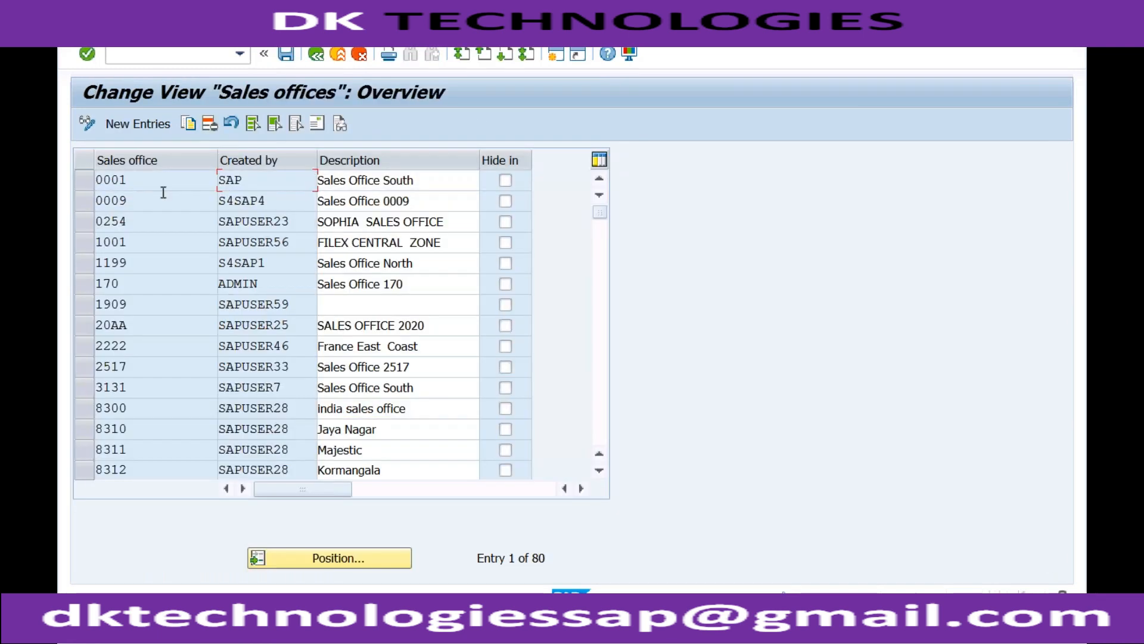
left_click(143, 124)
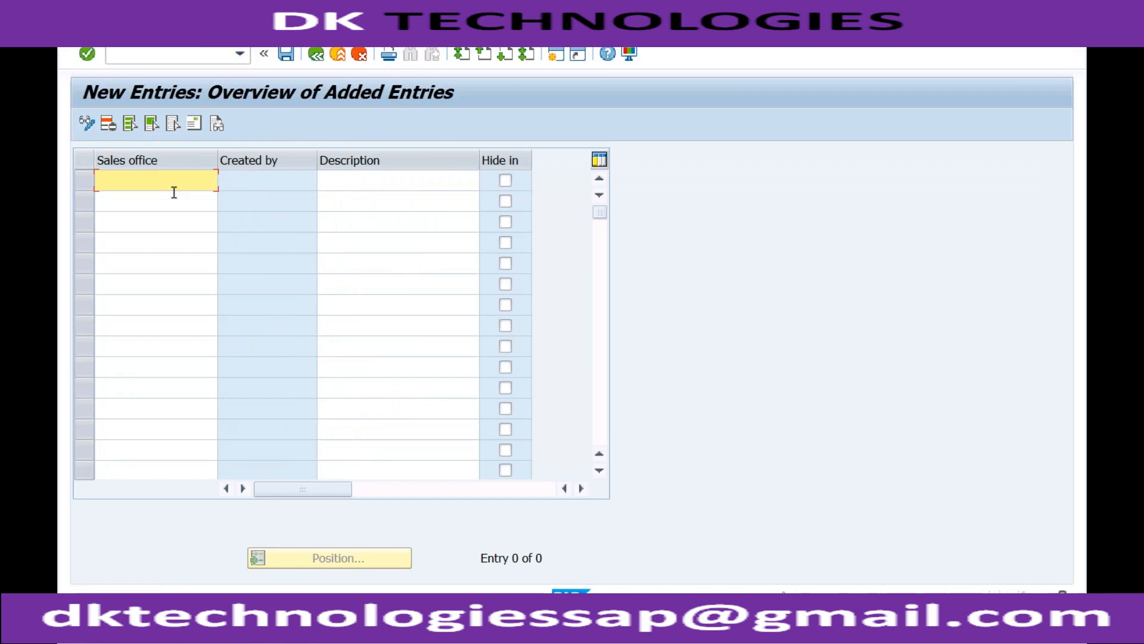
type("RECH")
key("Tab")
type("Sales Office RECH")
key("Return")
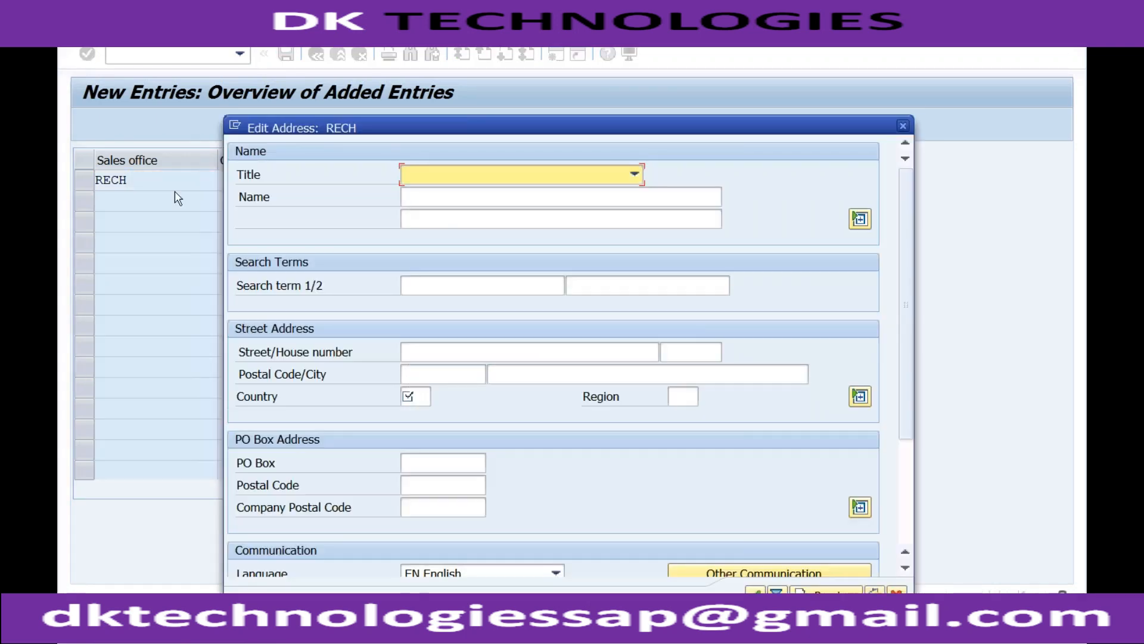
- Set the sales office address to title Company and country IN, save it, and return to the implementation guide
left_click(635, 176)
left_click(558, 191)
left_click(417, 398)
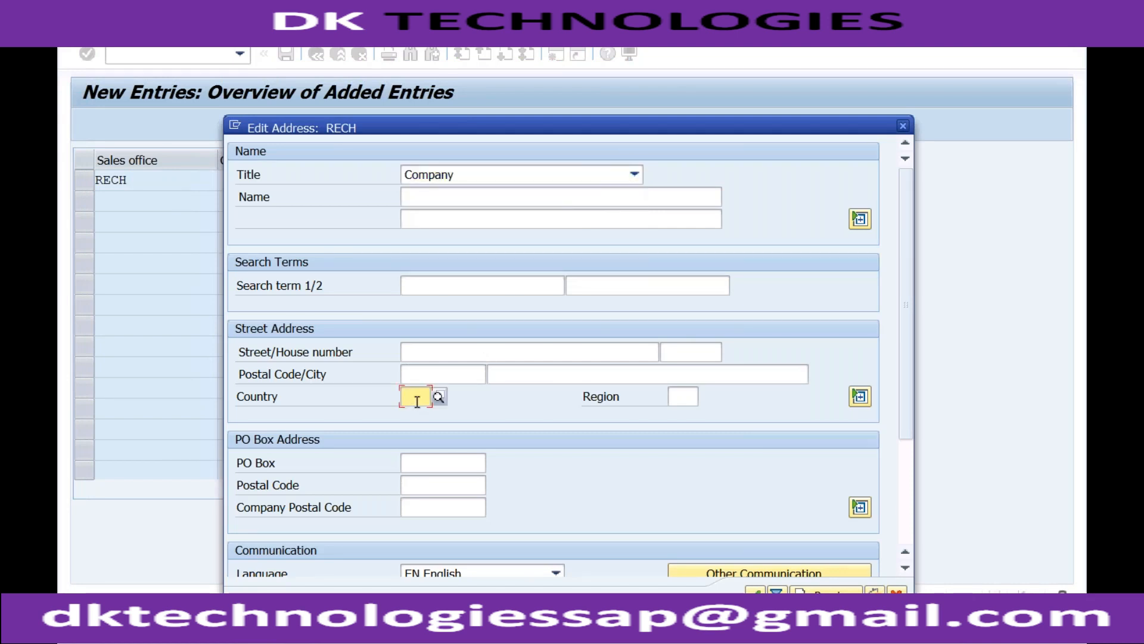
type("IN")
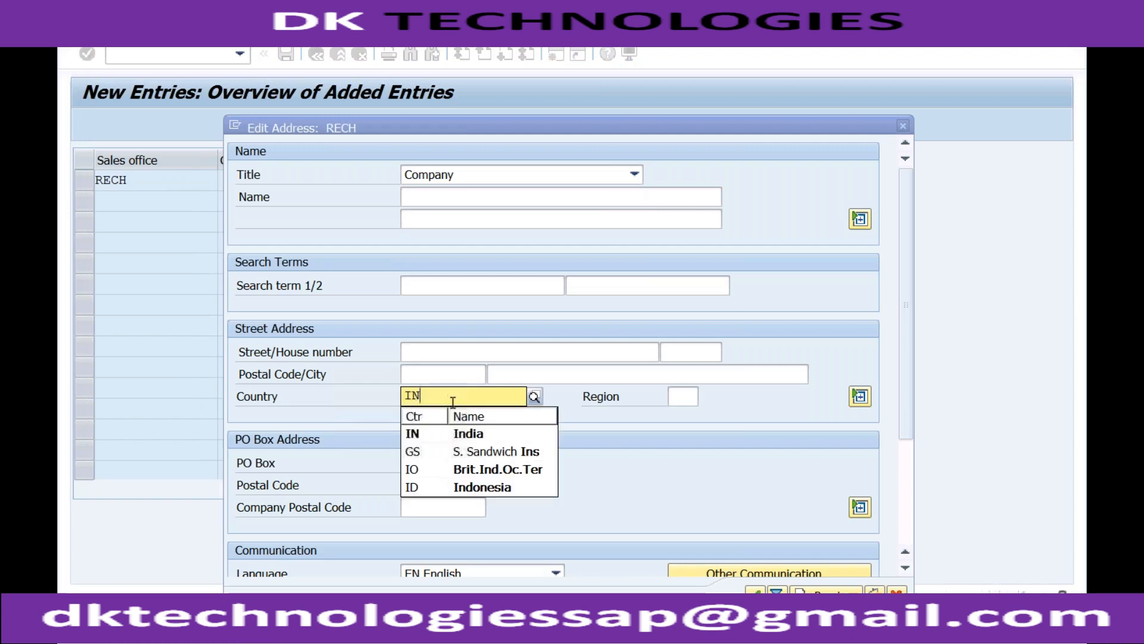
left_click(433, 434)
left_click(755, 595)
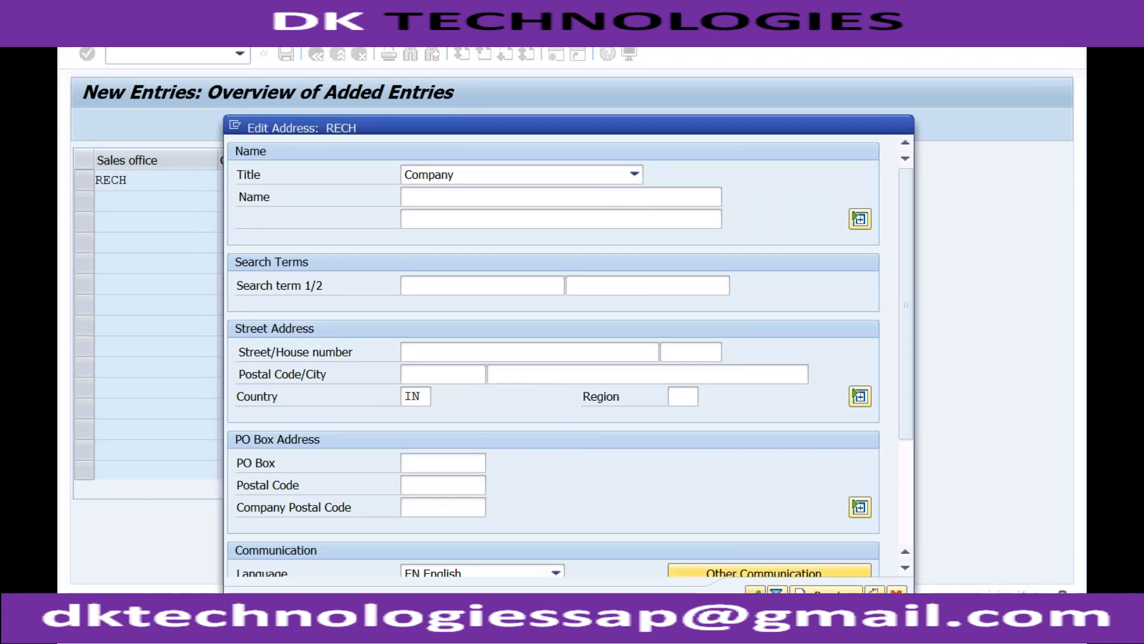
left_click(286, 55)
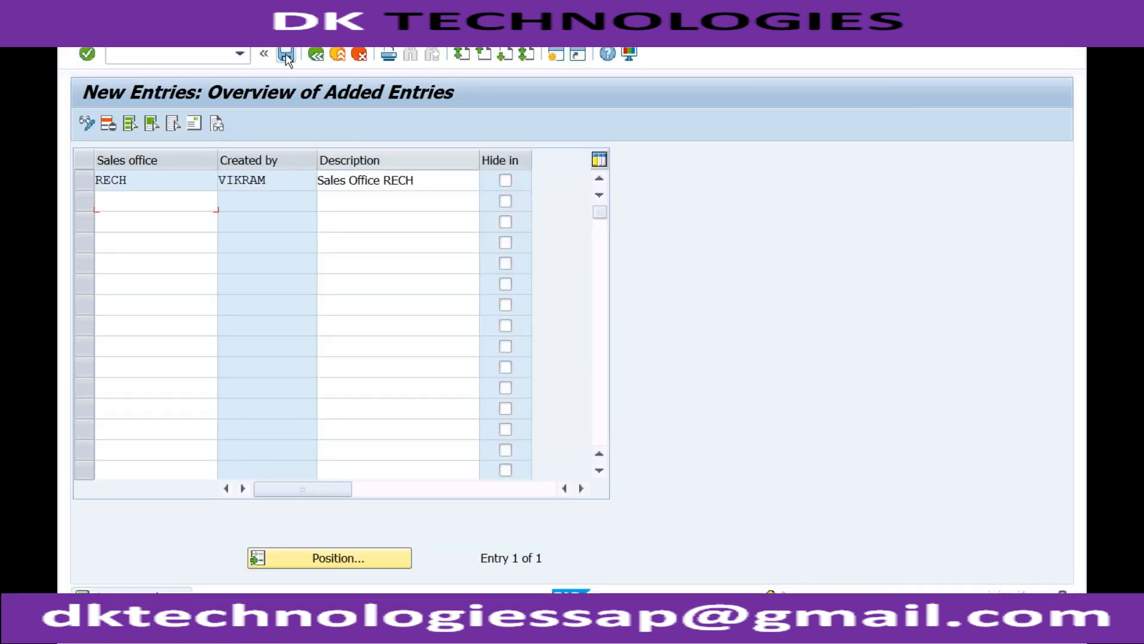
left_click(419, 317)
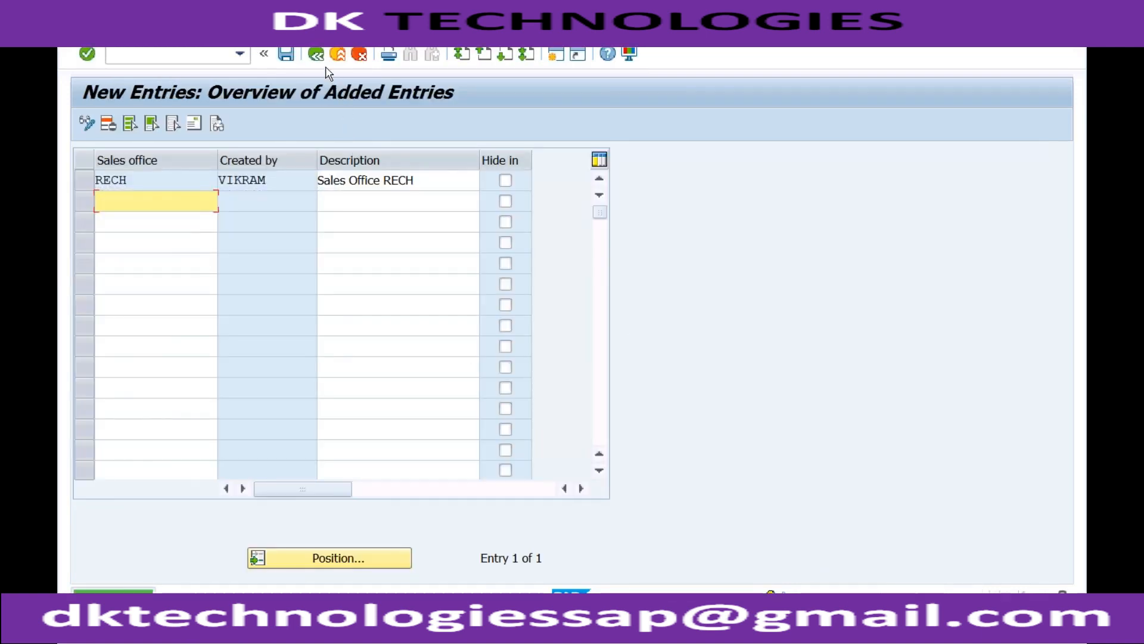
left_click(316, 55)
left_click(316, 54)
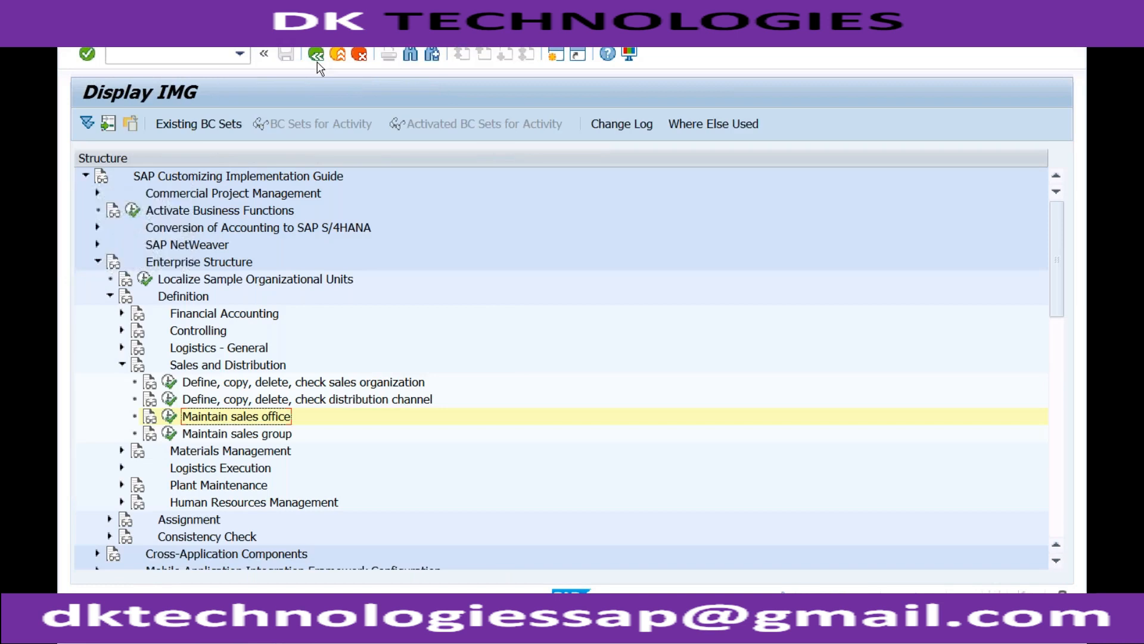
- Create a sales group with code REC and the description Sales Team for RECH
left_click(169, 433)
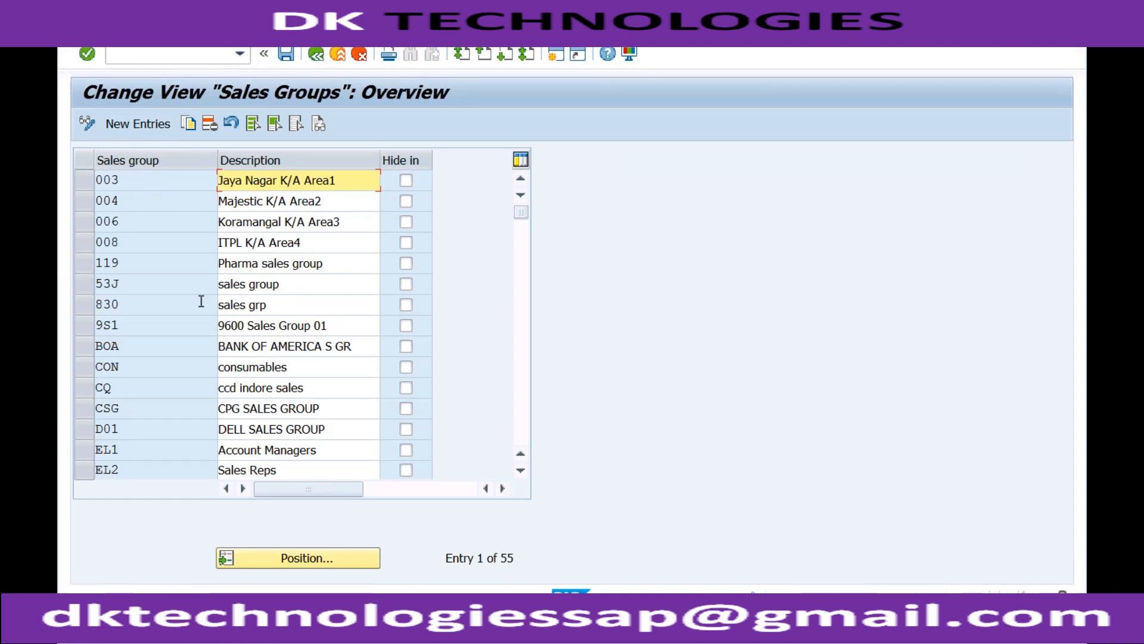
left_click(146, 123)
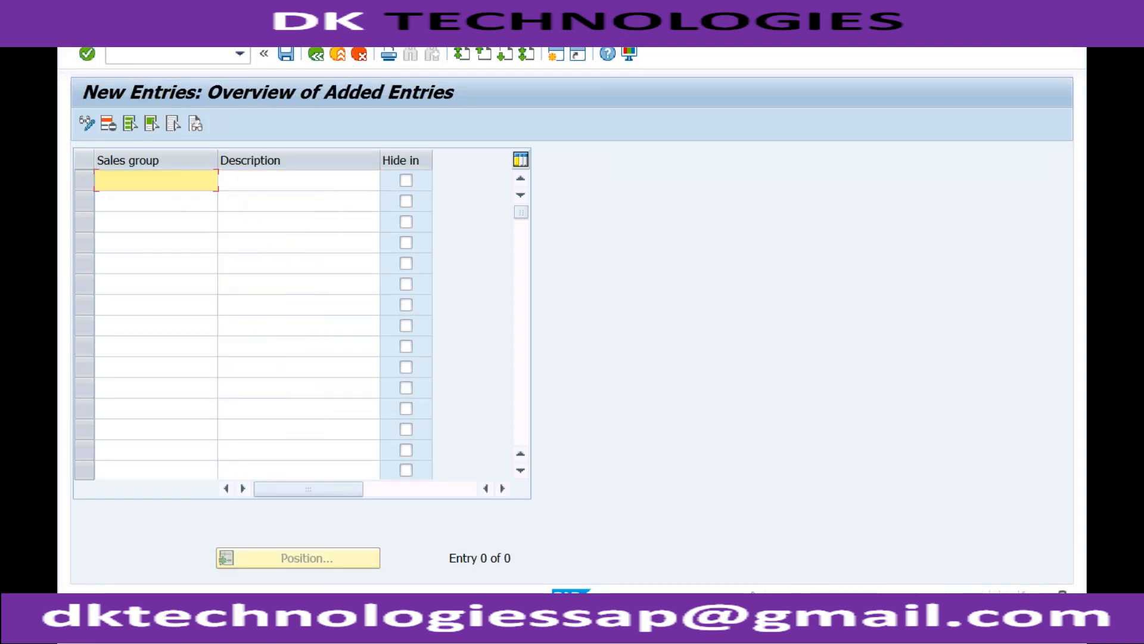
type("REC")
key("Tab")
type("Sa")
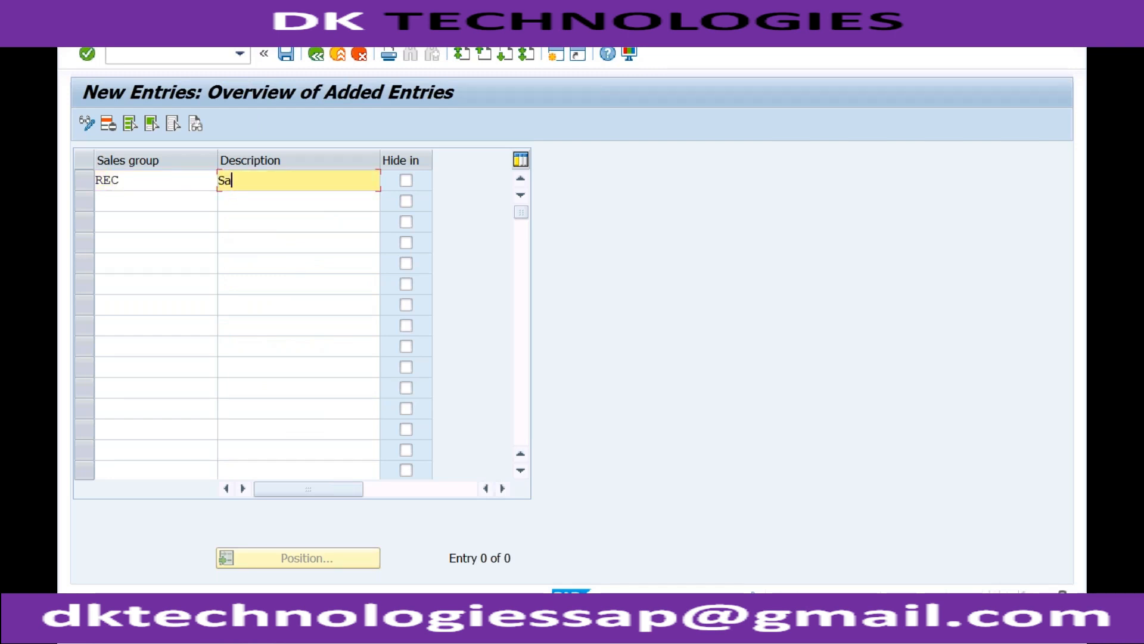
type("les Team")
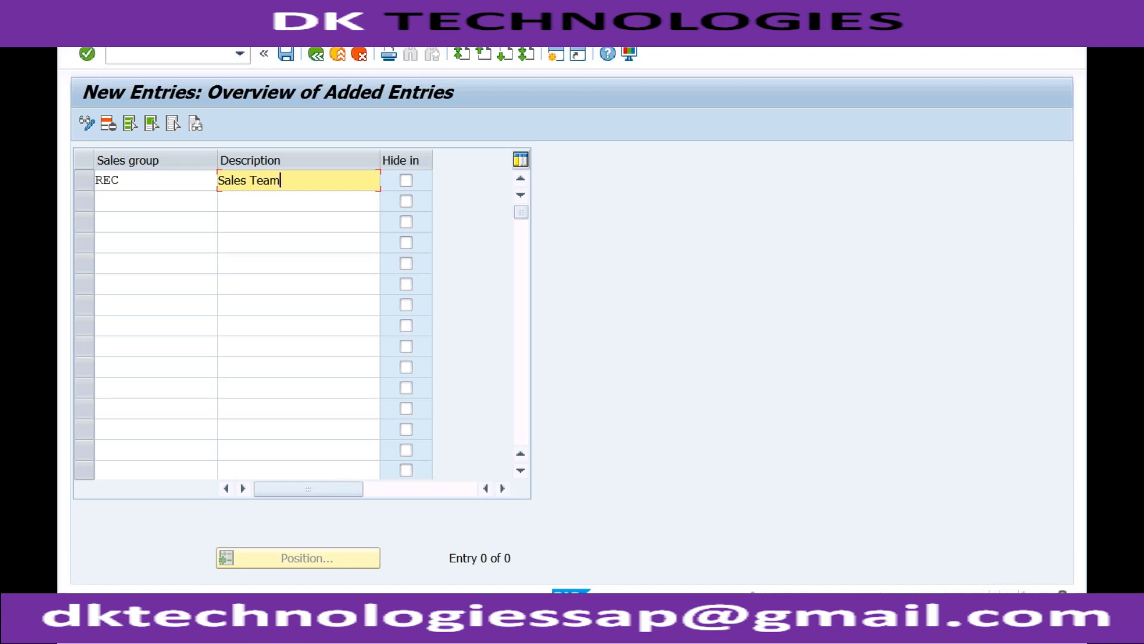
type(" for RECH")
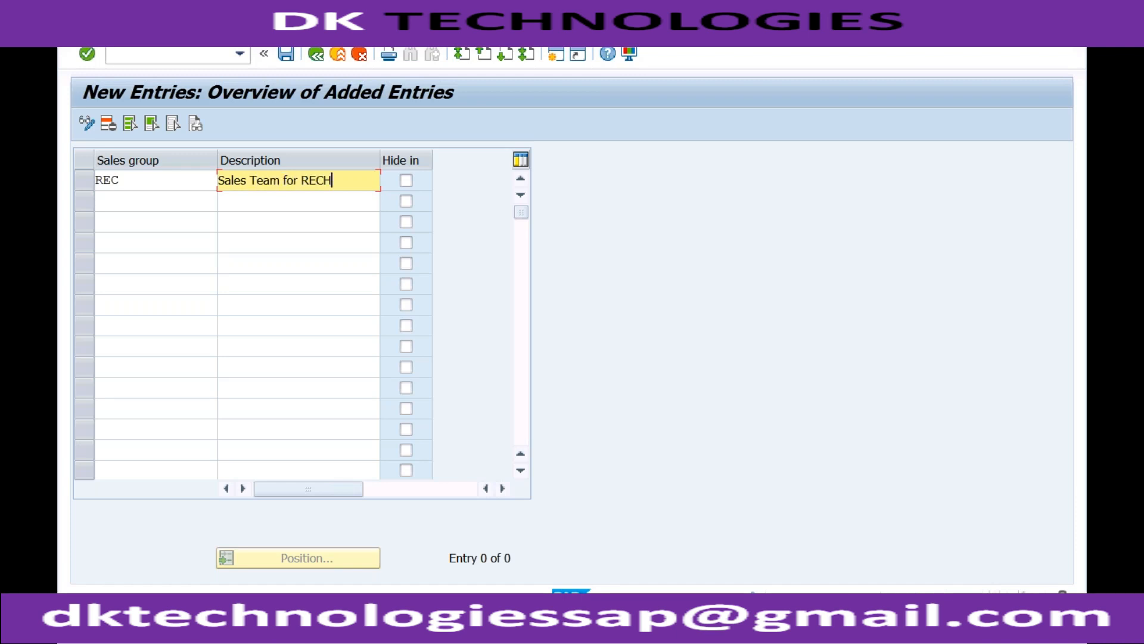
key("Return")
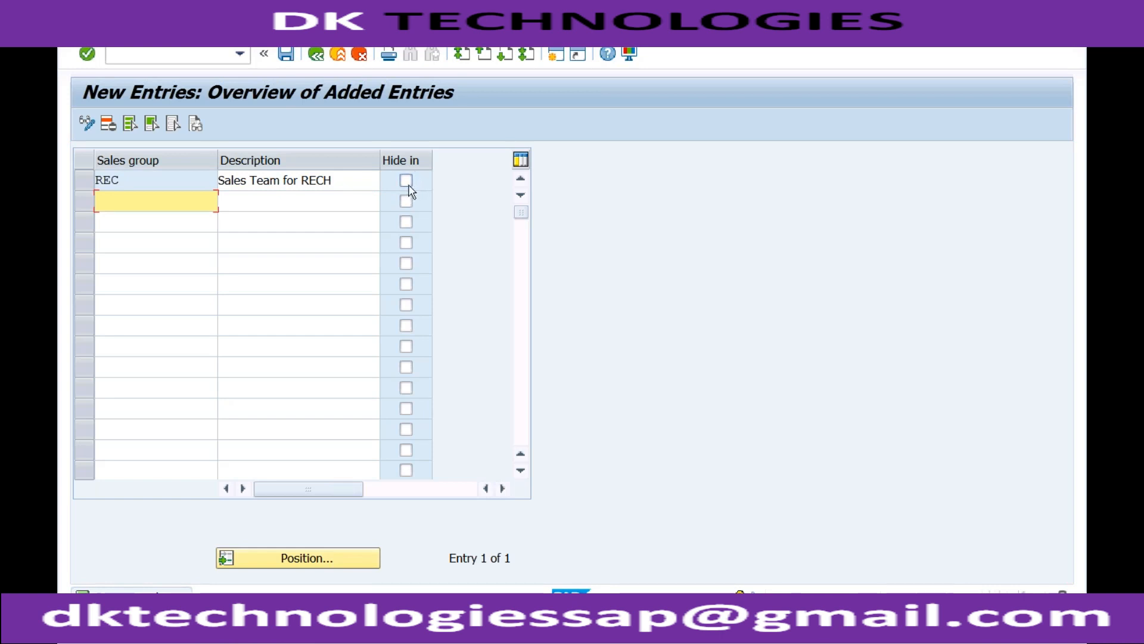
- Save sales group REC with its hide option cleared and return to the implementation guide
left_click(409, 184)
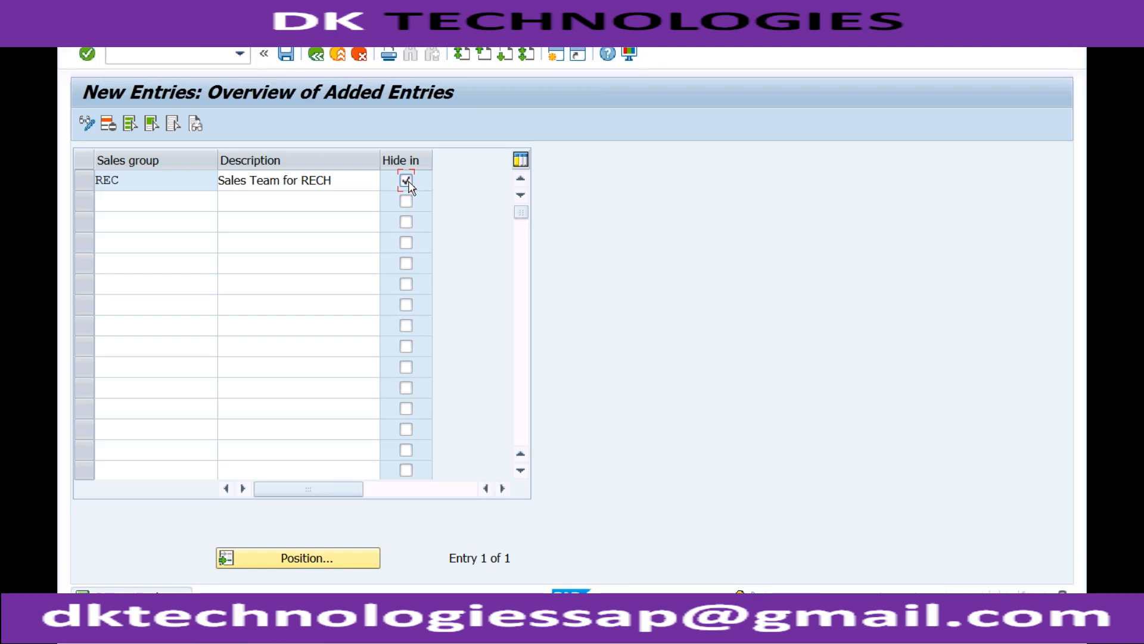
left_click(408, 184)
left_click(286, 55)
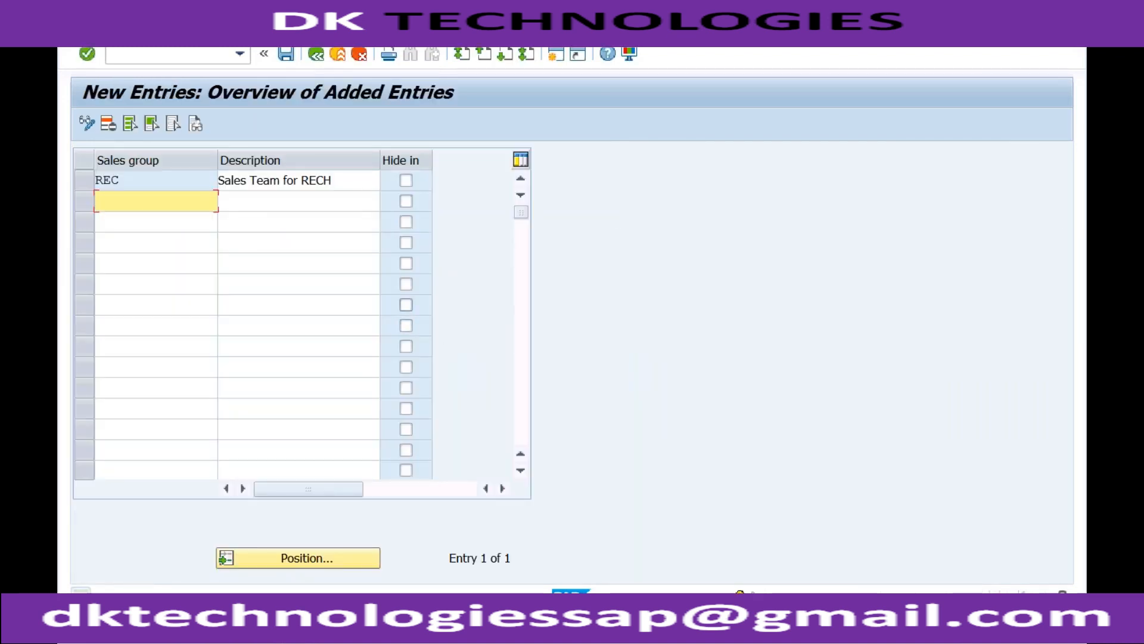
left_click(316, 55)
left_click(316, 55)
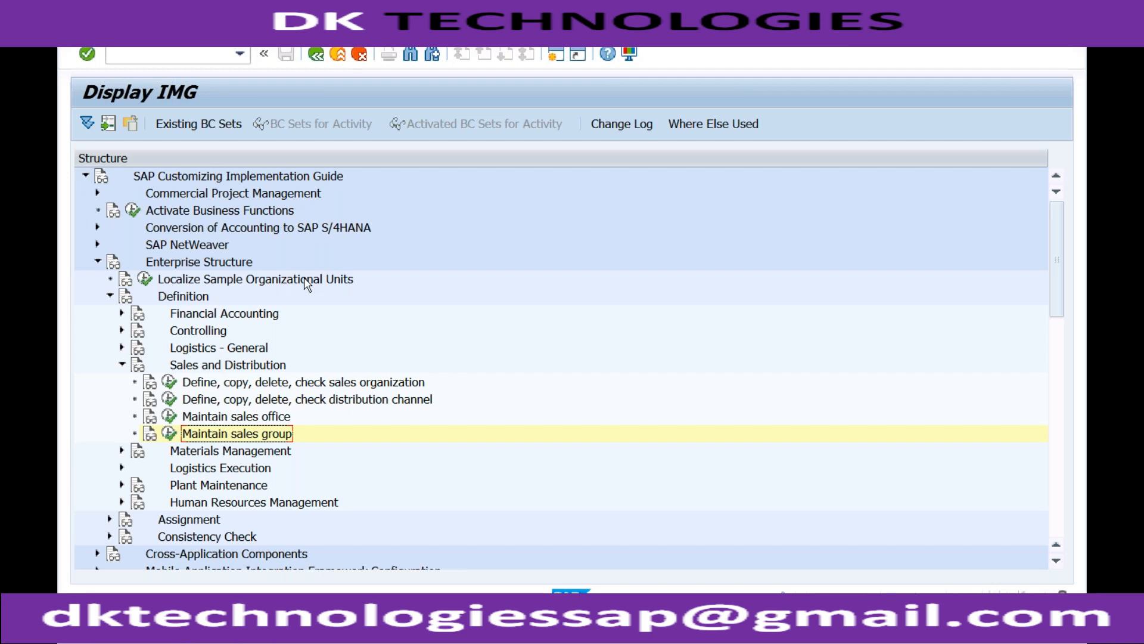
- Switch to the open Business areas session and start transaction VA01 for creating sales documents
left_click(555, 59)
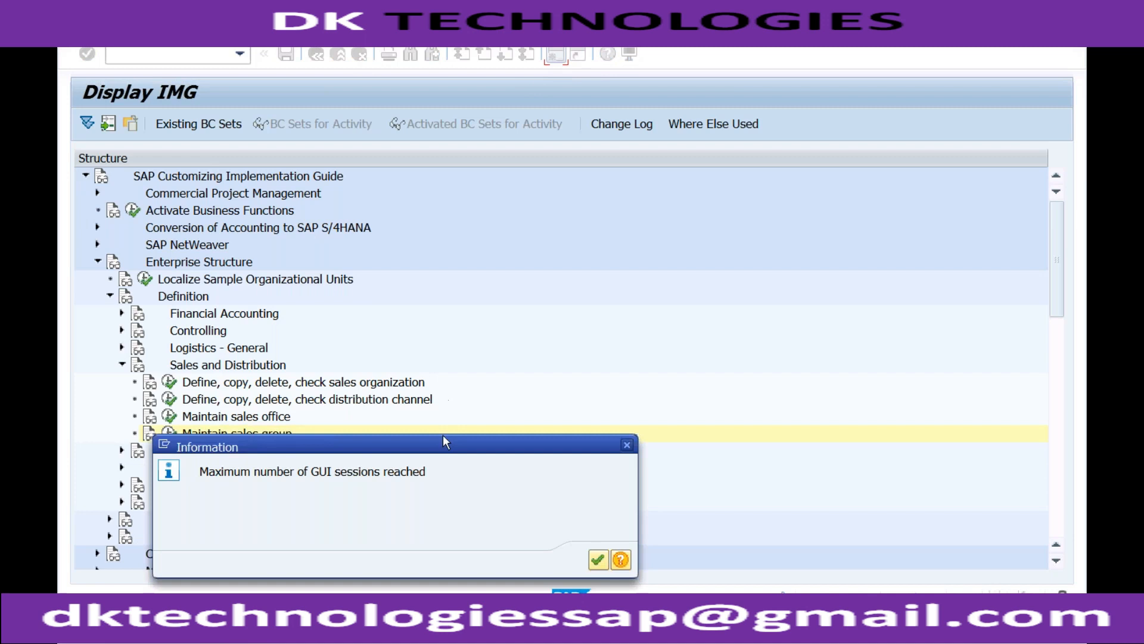
left_click(596, 558)
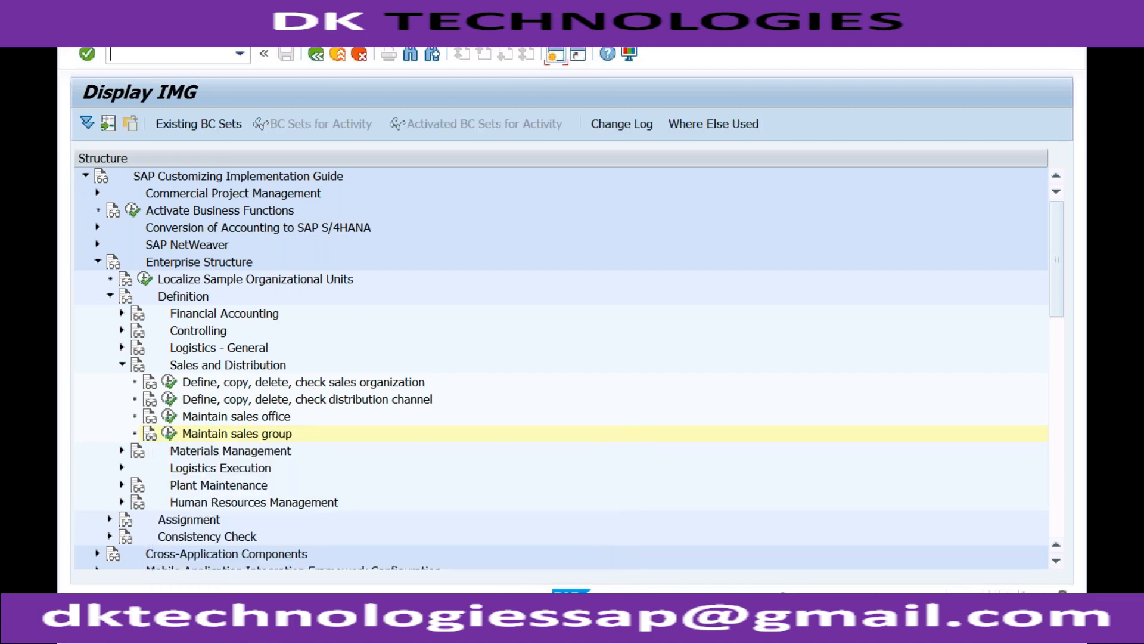
left_click(266, 626)
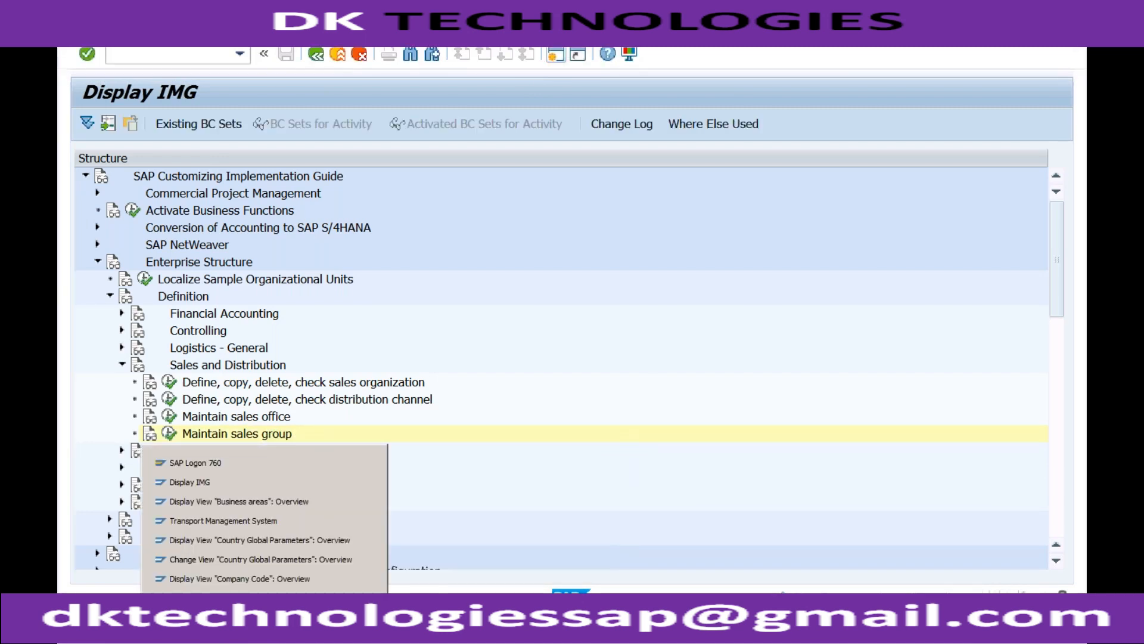
left_click(252, 500)
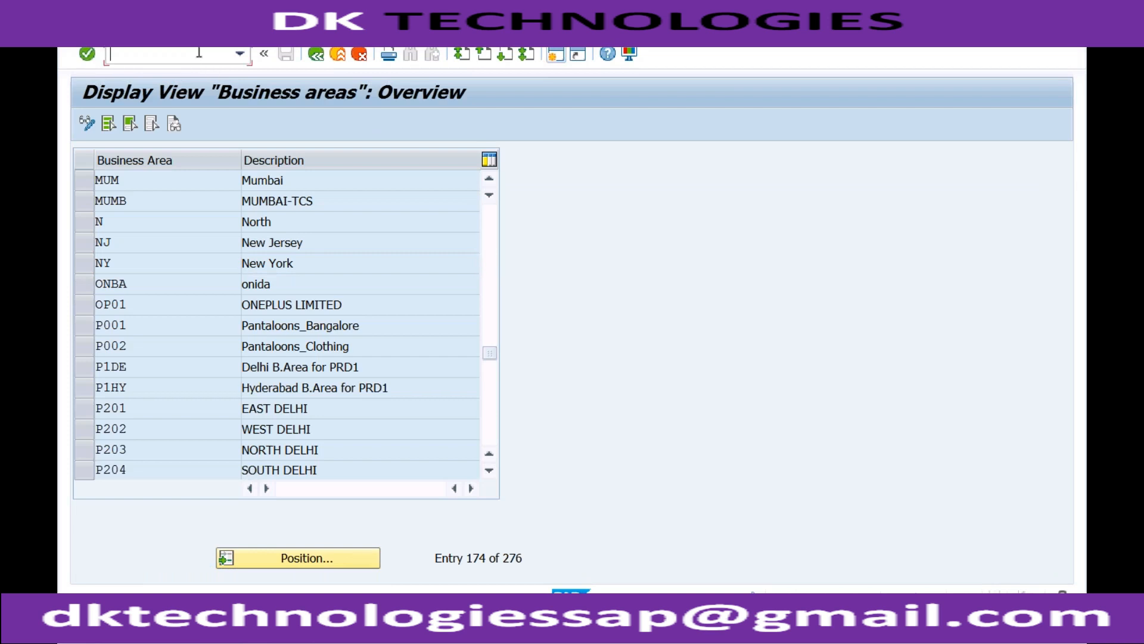
type("/nva01")
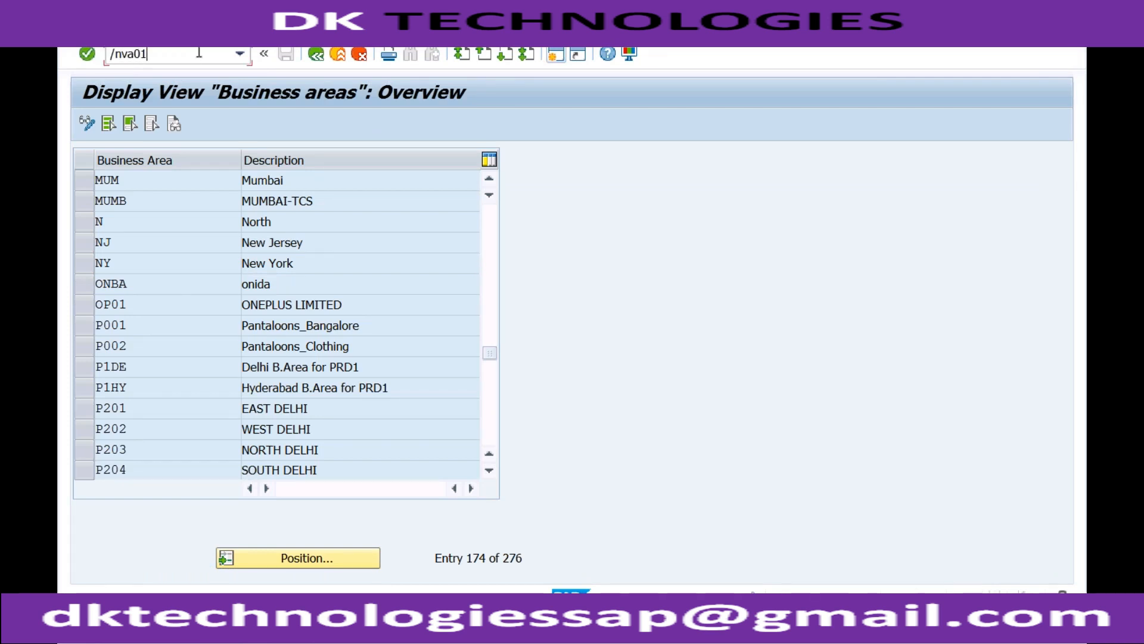
key("Return")
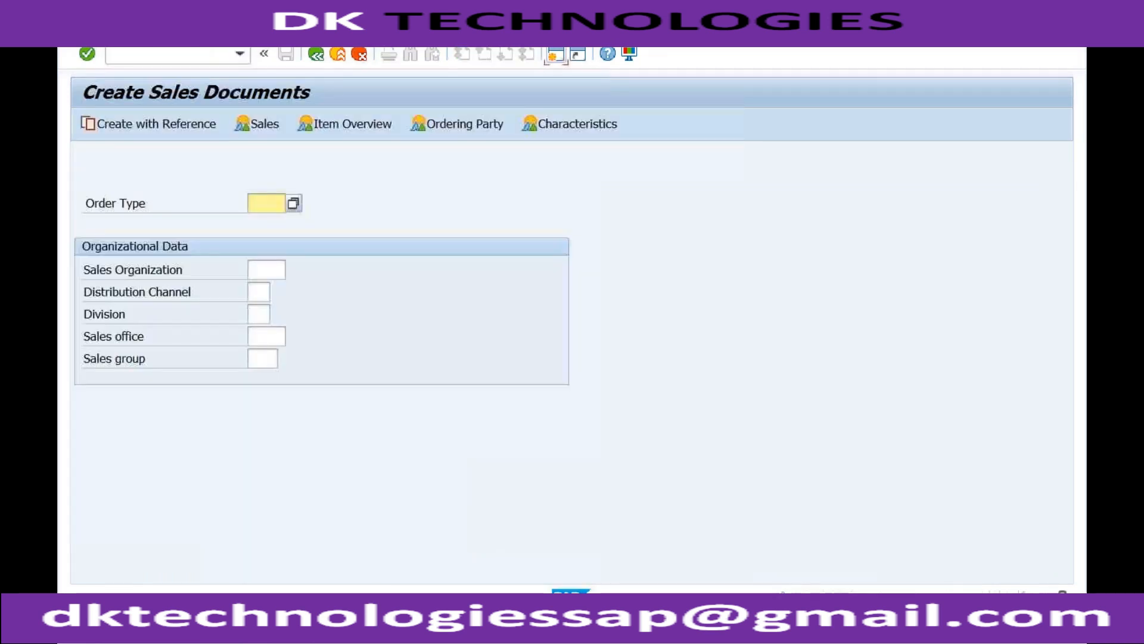
- Go through the organizational data fields for a new sales document and view the list of possible sales office entries
left_click(269, 274)
left_click(258, 292)
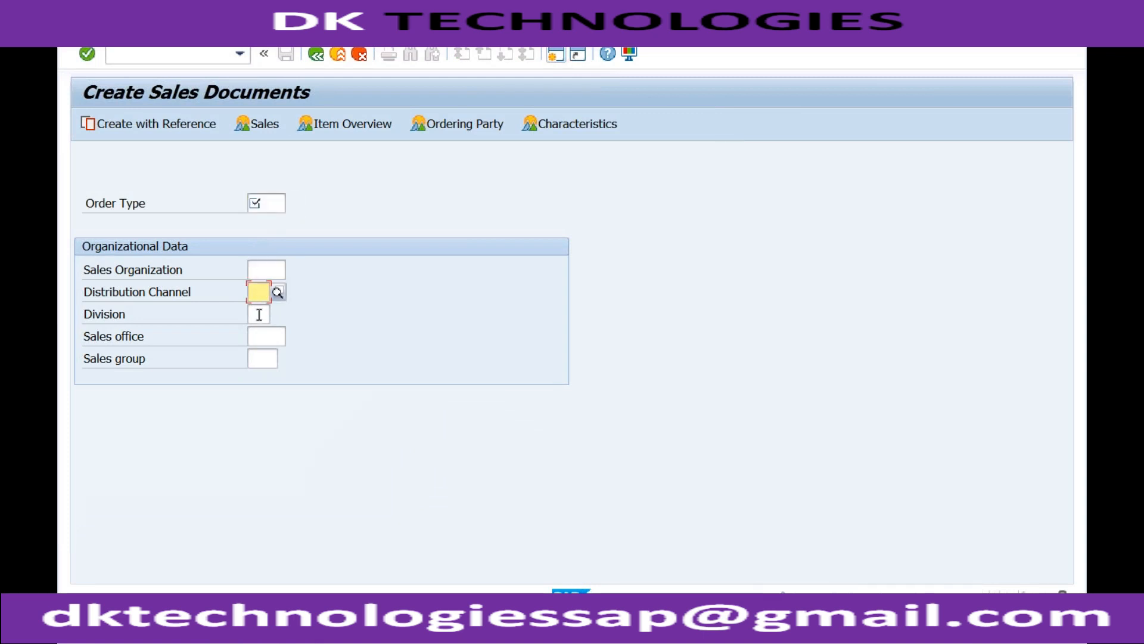
left_click(258, 314)
left_click(260, 336)
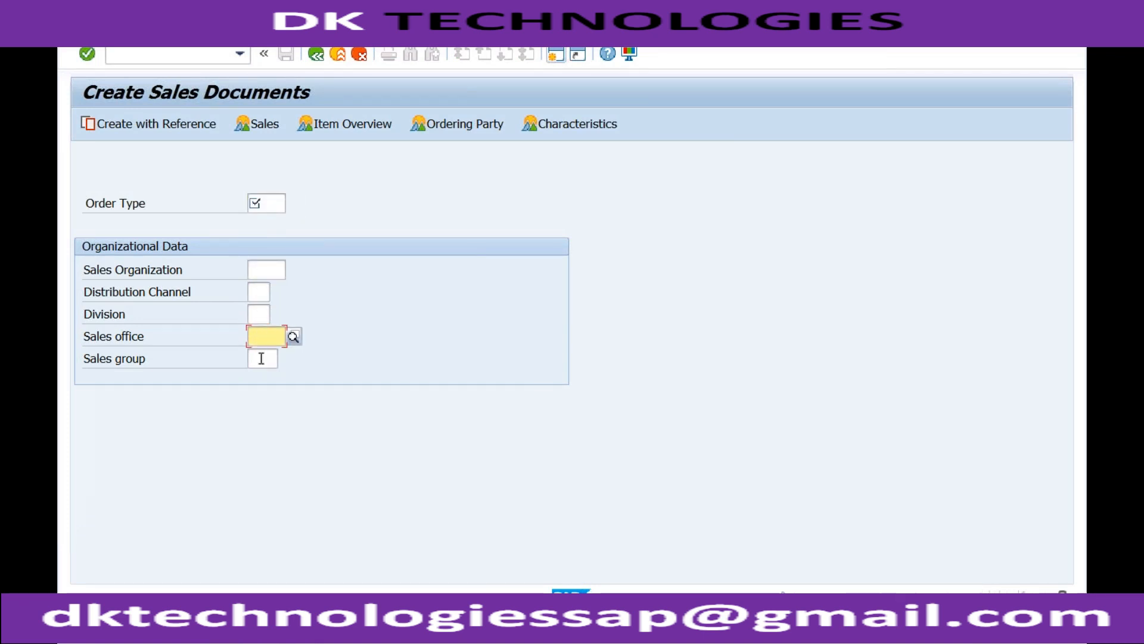
left_click(261, 358)
left_click(260, 335)
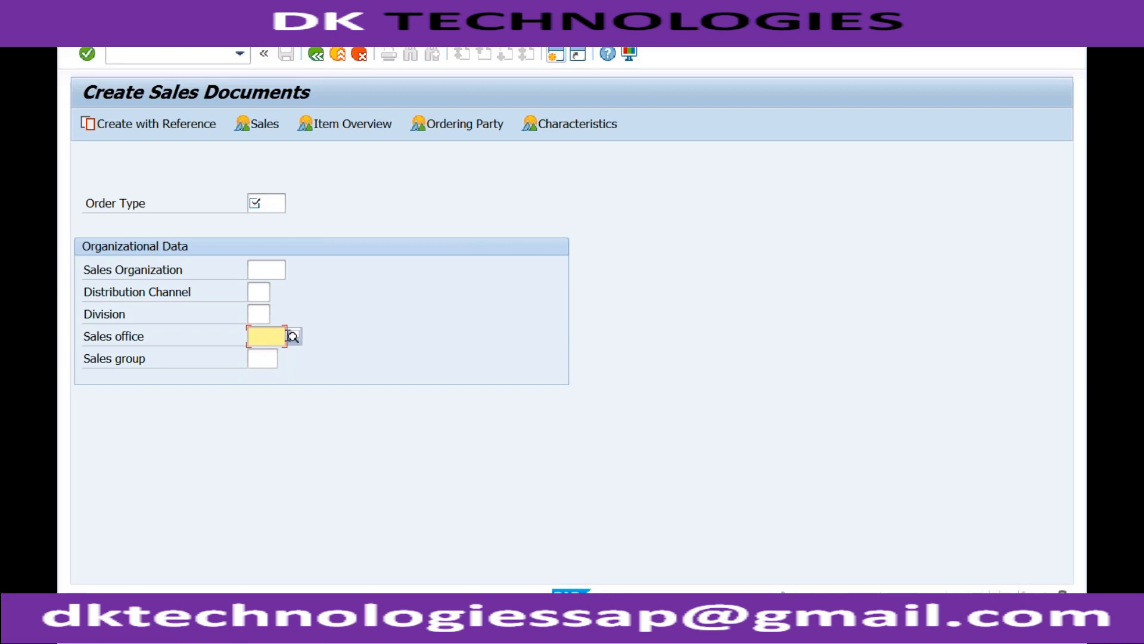
left_click(294, 337)
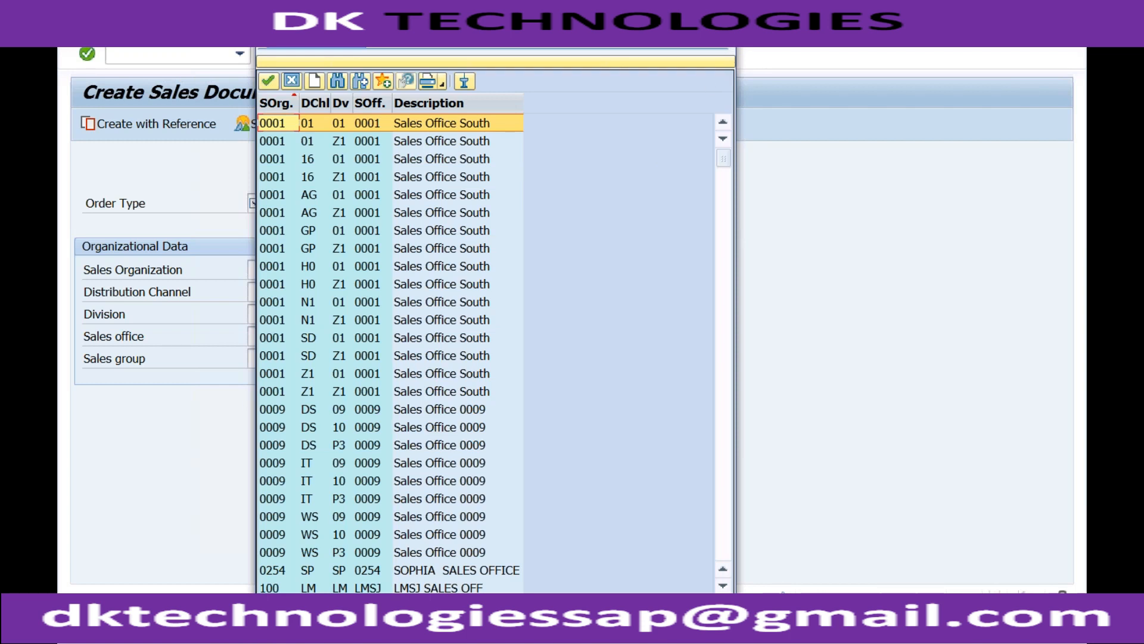
left_click(722, 18)
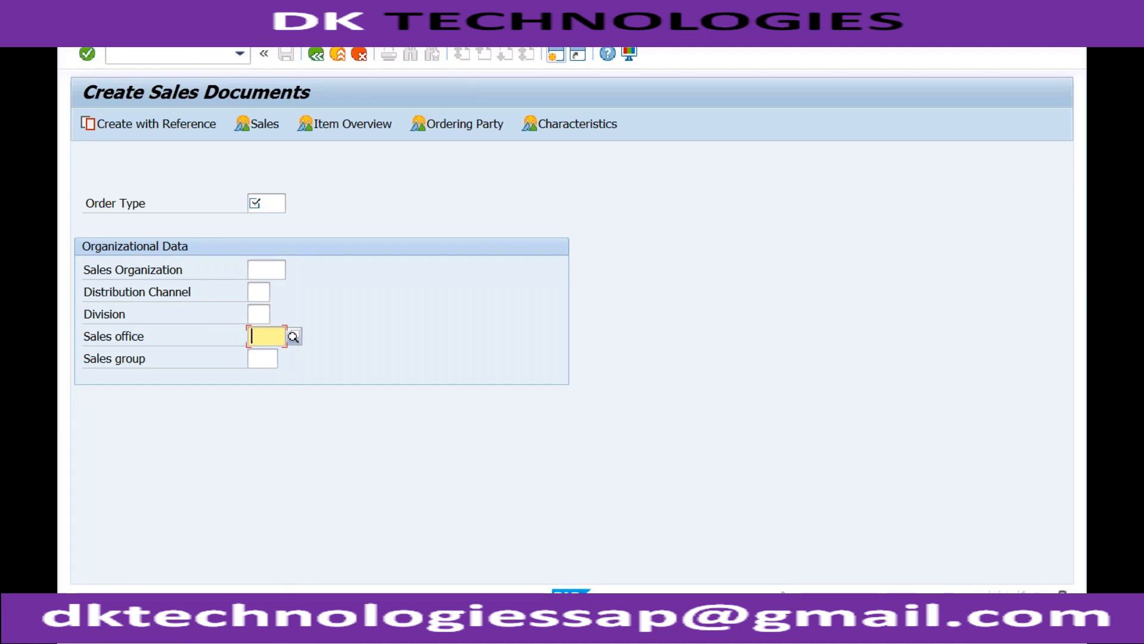
- Look at the sales organization activities in the Display IMG session and return to the Create Sales Documents session
left_click(264, 621)
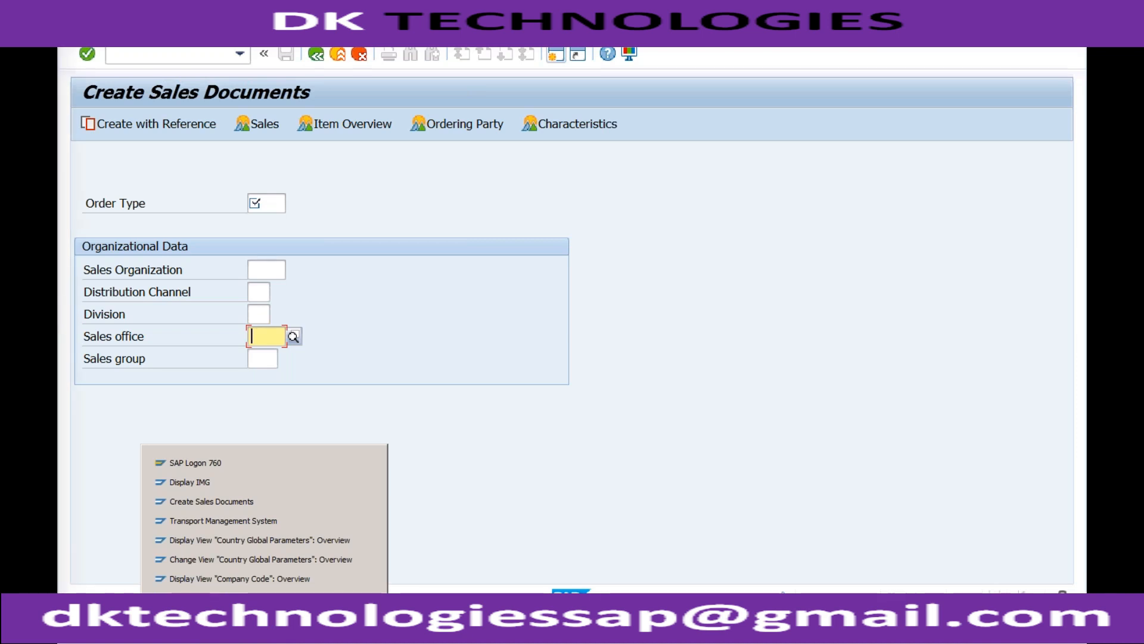
left_click(242, 483)
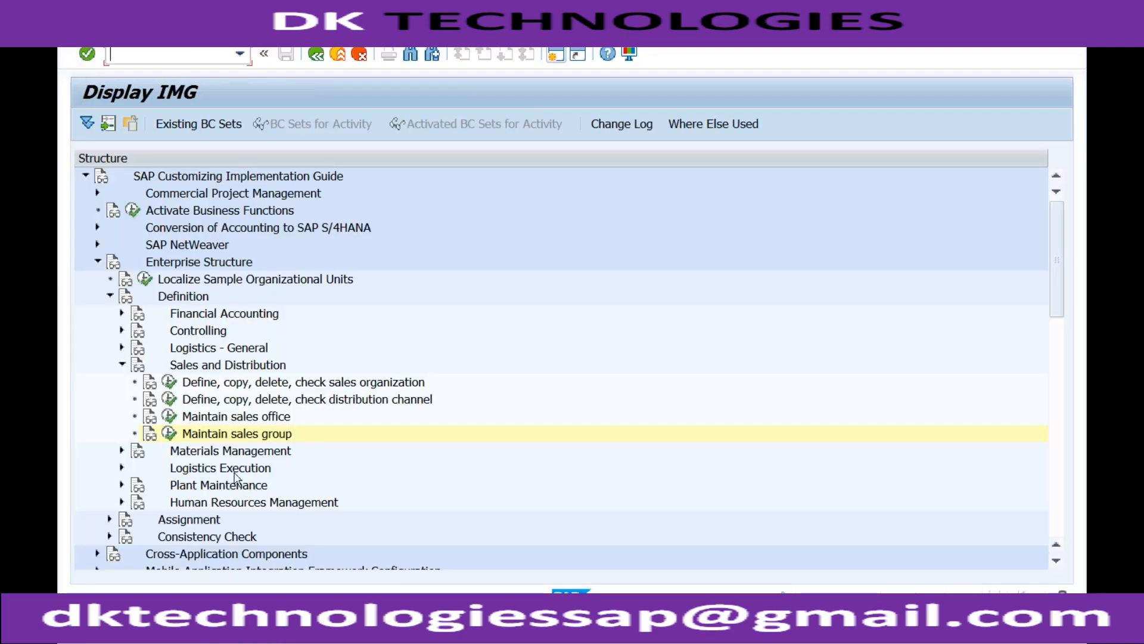
left_click(167, 381)
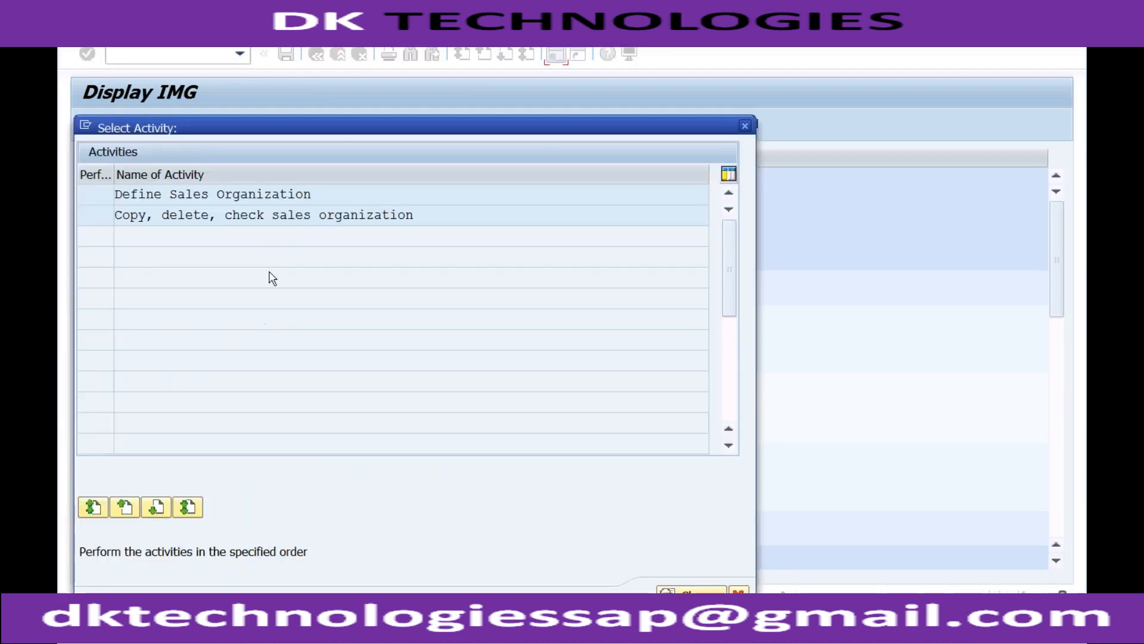
left_click(264, 631)
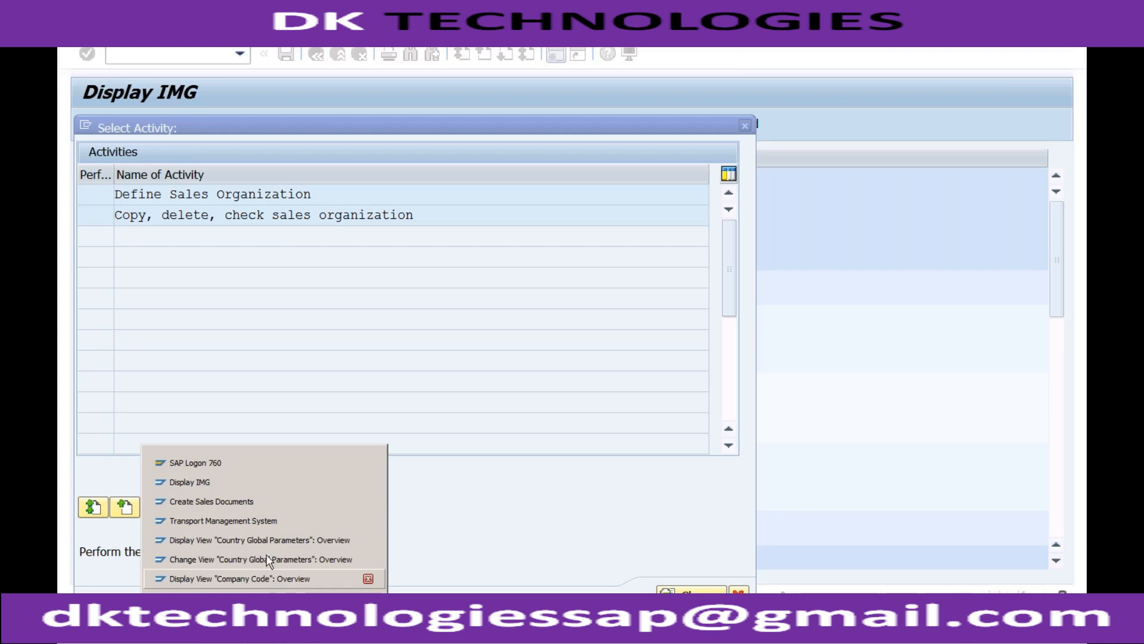
left_click(212, 501)
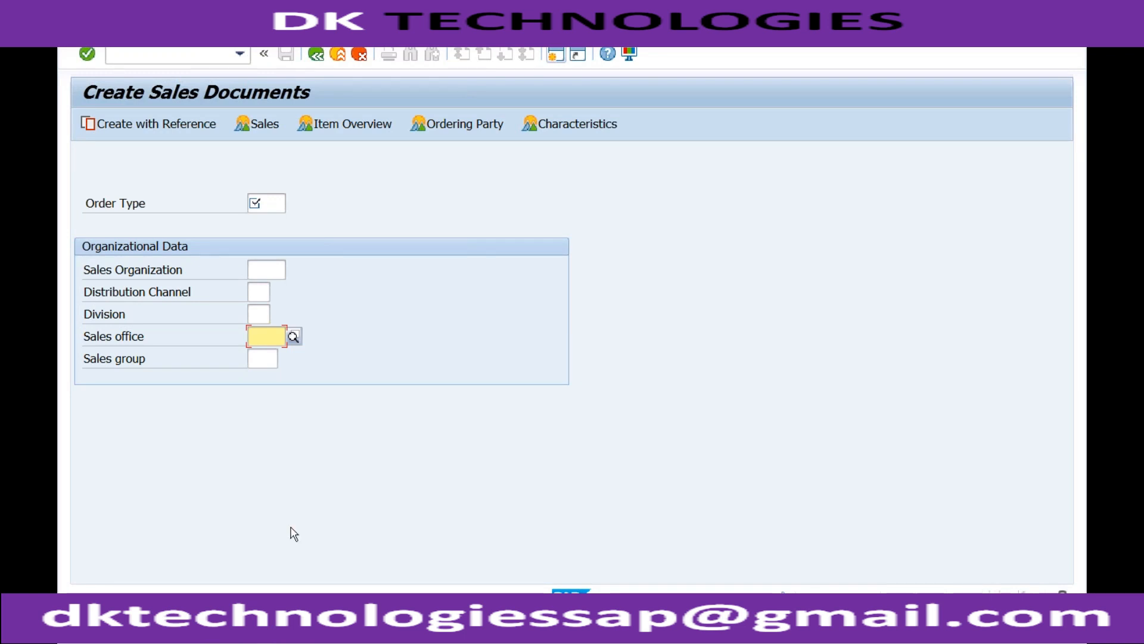
- Review the sales group, sales office, sales organization, distribution channel and division fields of the sales document
mouse_move(264, 622)
left_click(259, 357)
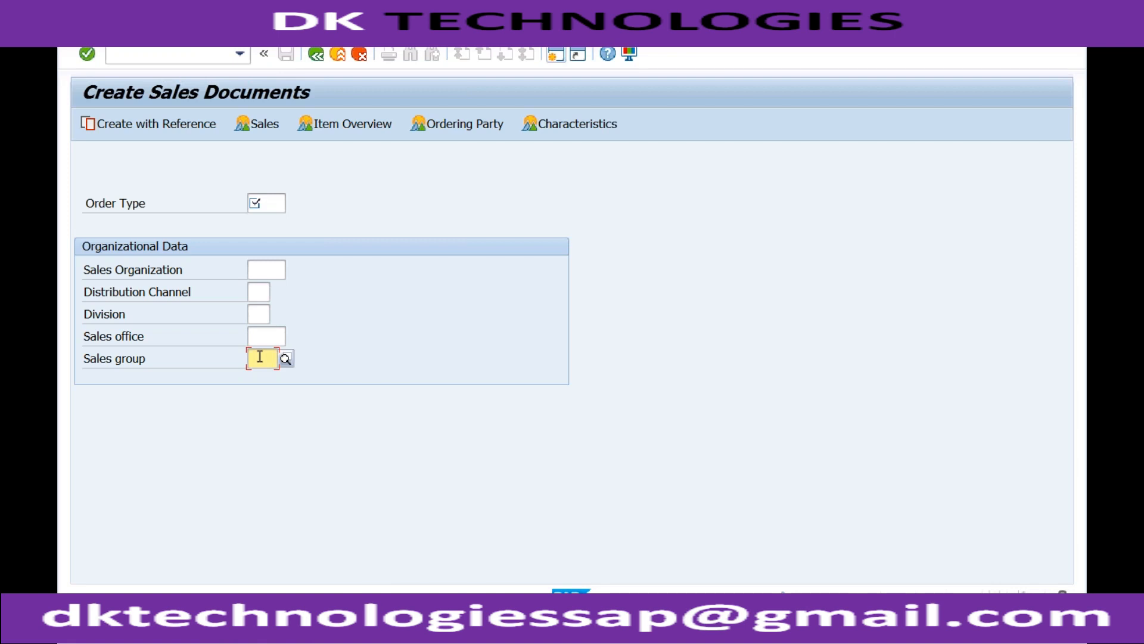
left_click(262, 335)
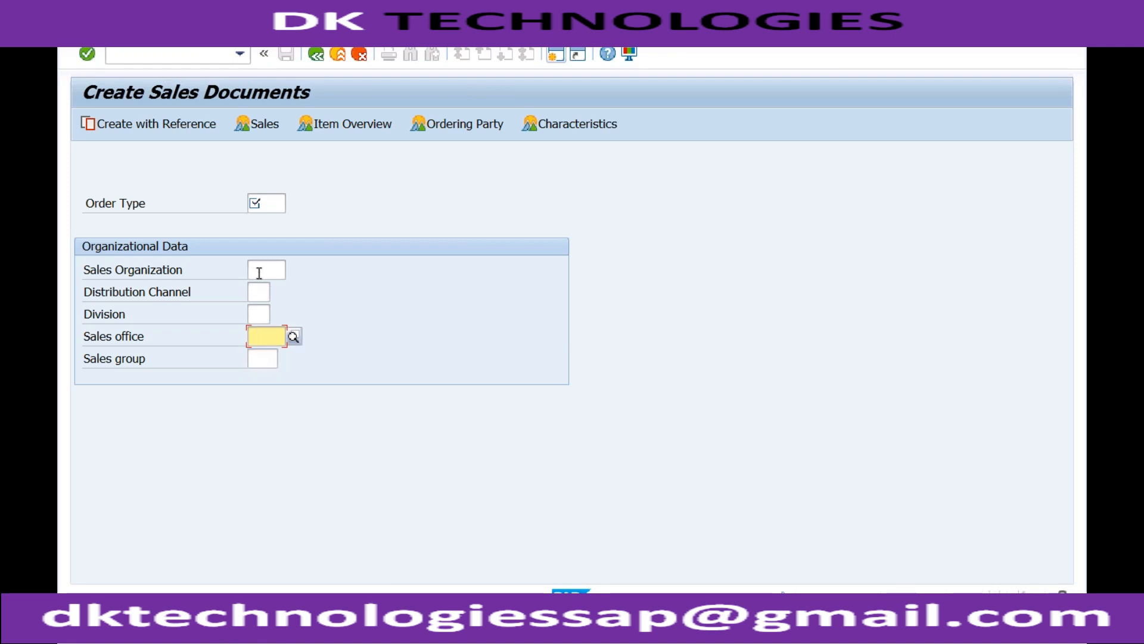
left_click(259, 273)
left_click(256, 290)
left_click(256, 311)
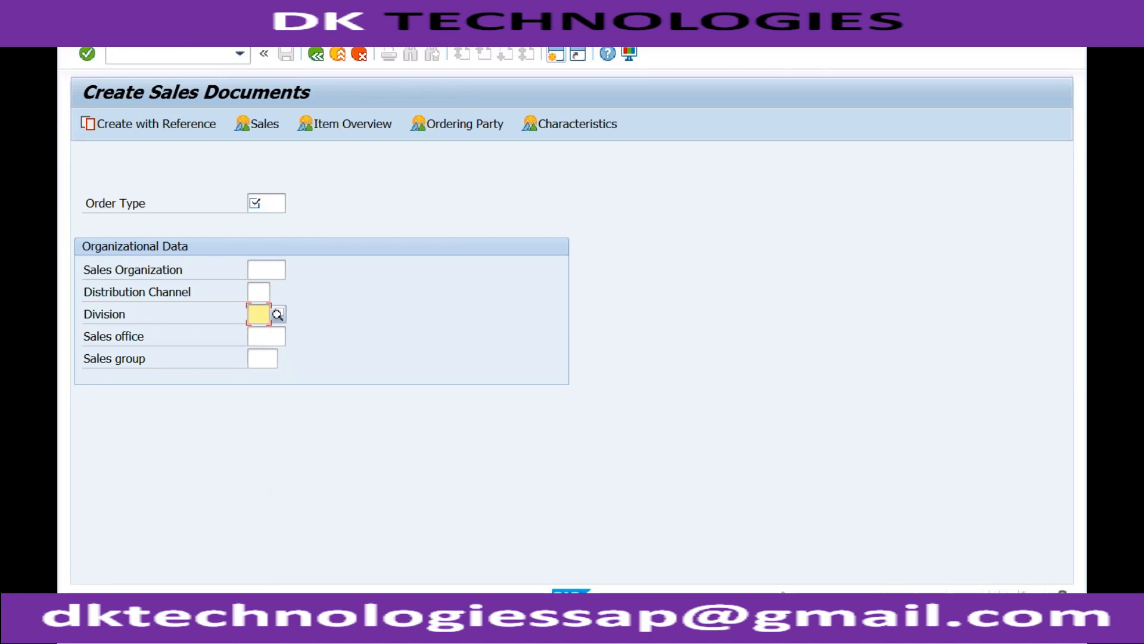
- Switch back to the Display IMG session and dismiss the sales organization activity selection
left_click(264, 625)
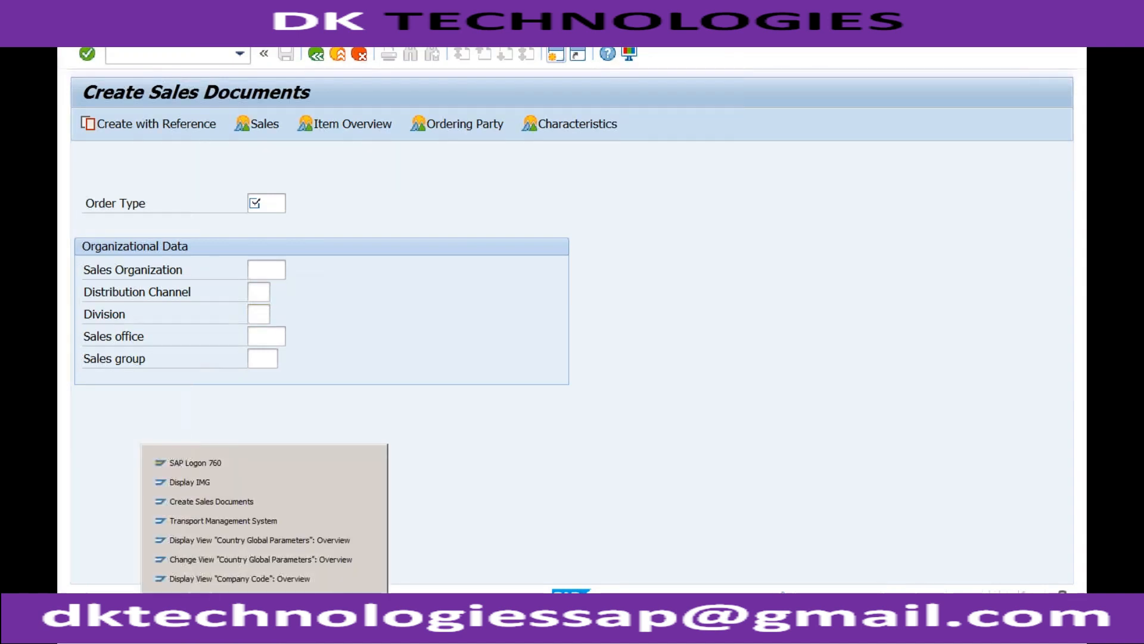
left_click(260, 487)
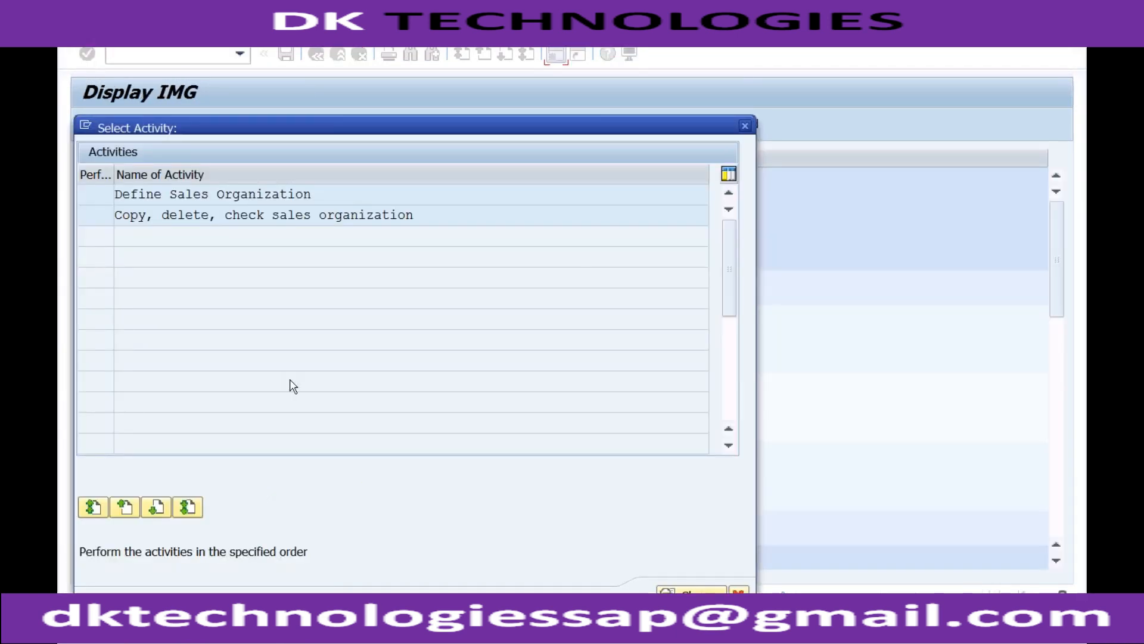
left_click(745, 126)
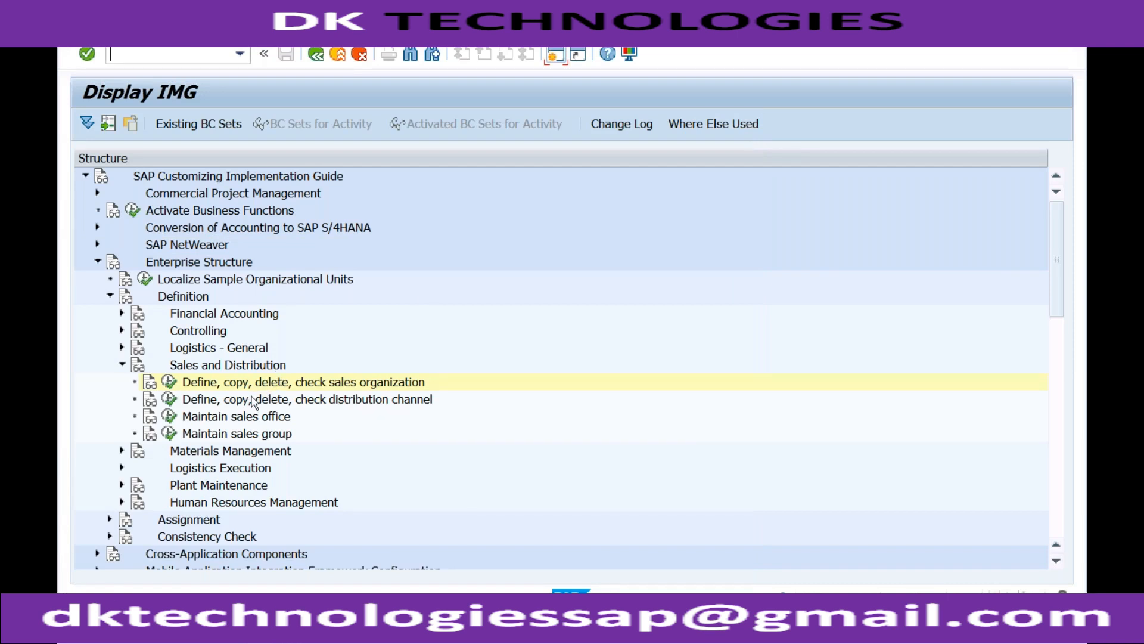
- Find sales group REC in the sales group maintenance list and return to the implementation guide
left_click(237, 416)
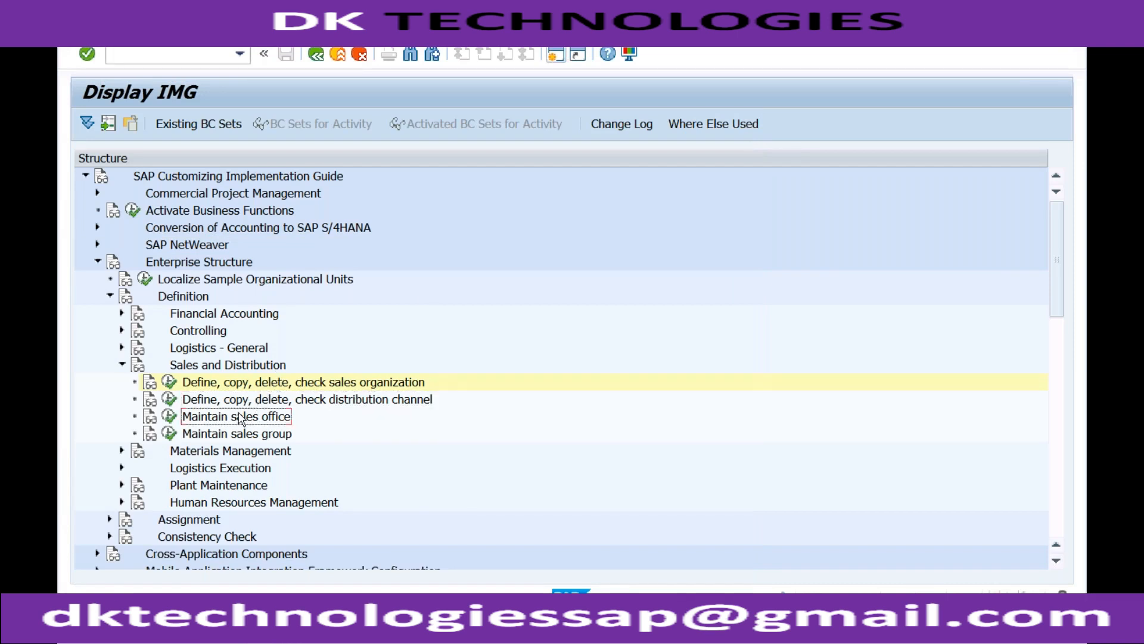
left_click(205, 434)
left_click(170, 436)
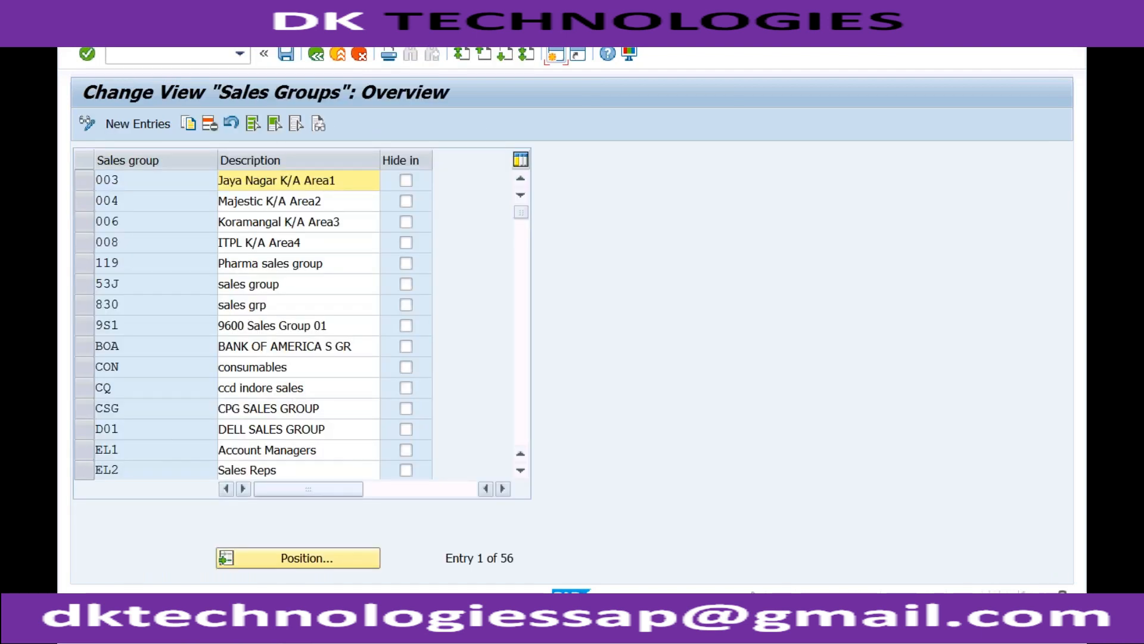
left_click(528, 333)
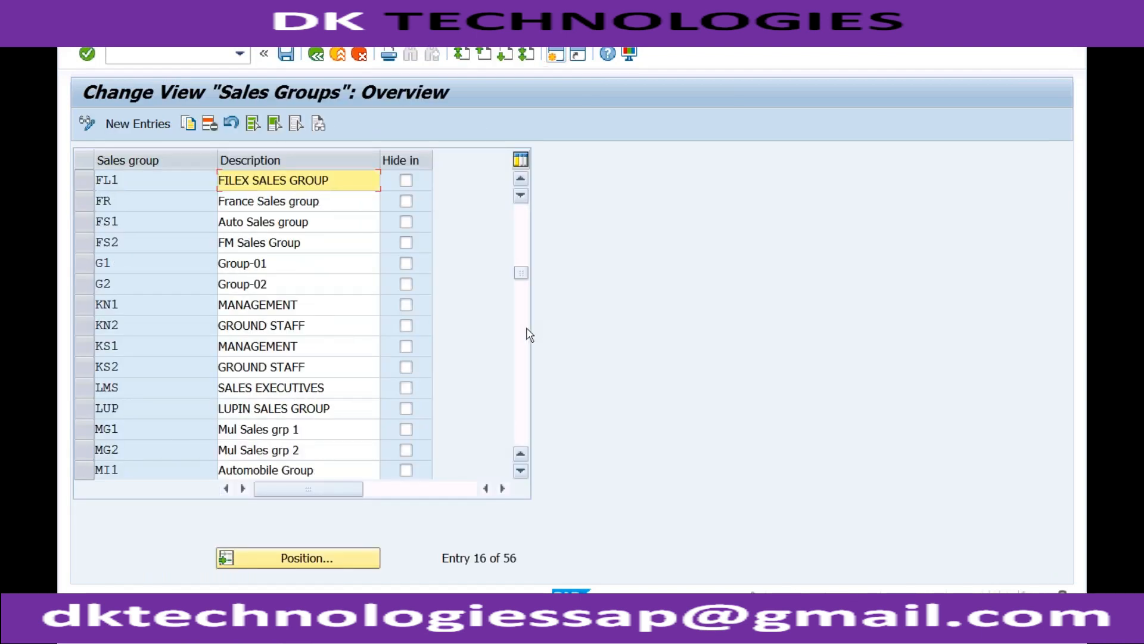
left_click(527, 334)
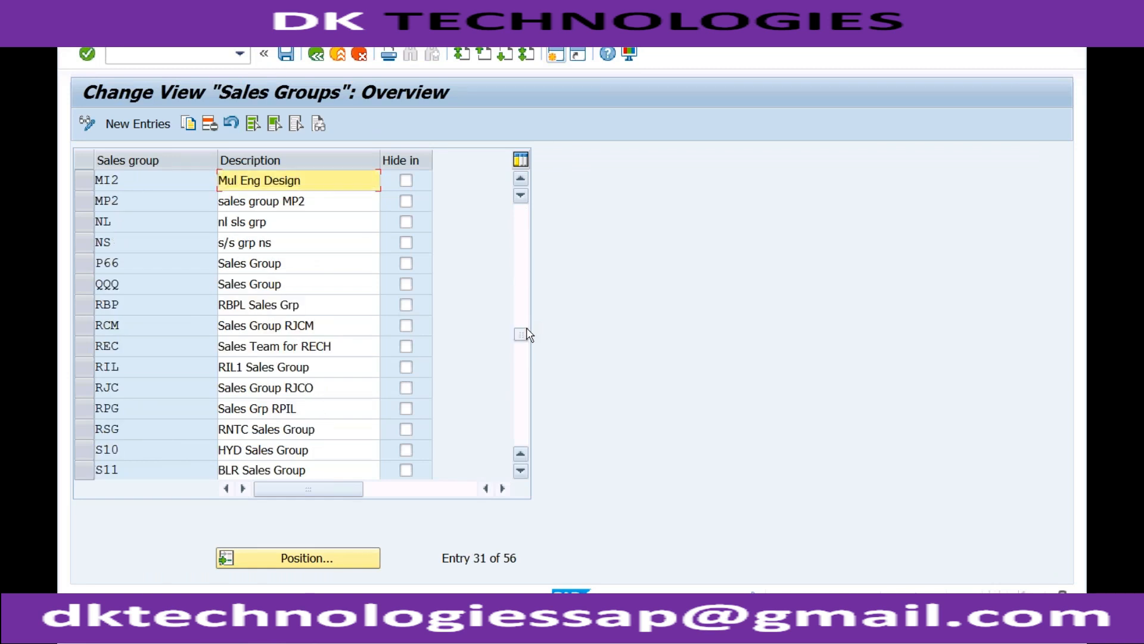
left_click(333, 346)
left_click(316, 55)
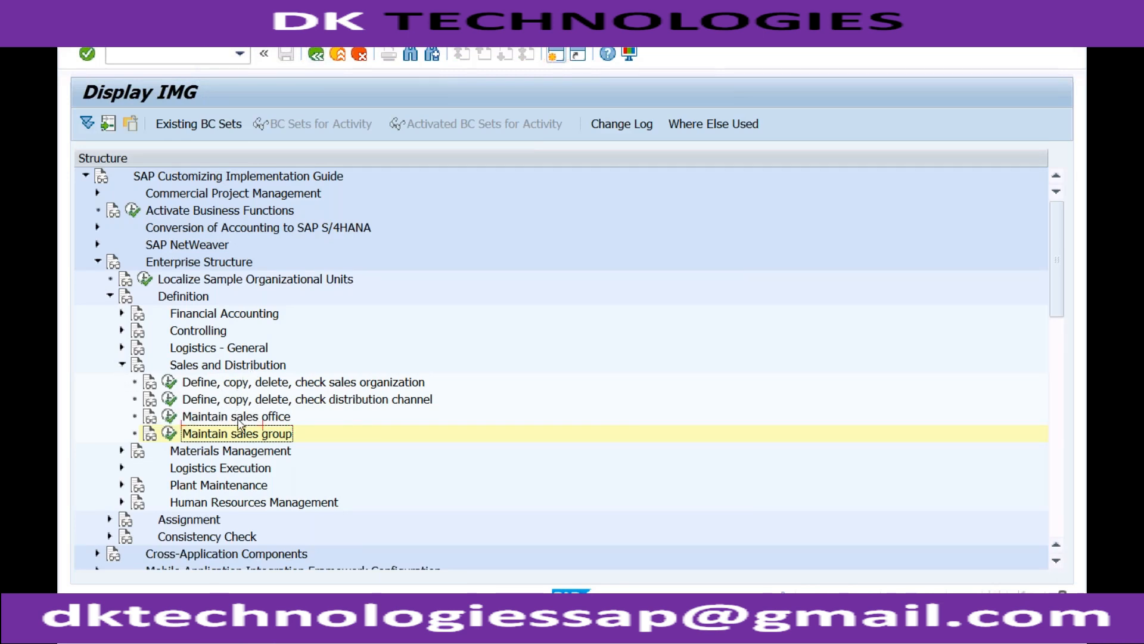
- Collapse the Definition branch of Enterprise Structure and expand the Sales and Distribution activities under Assignment
left_click(122, 364)
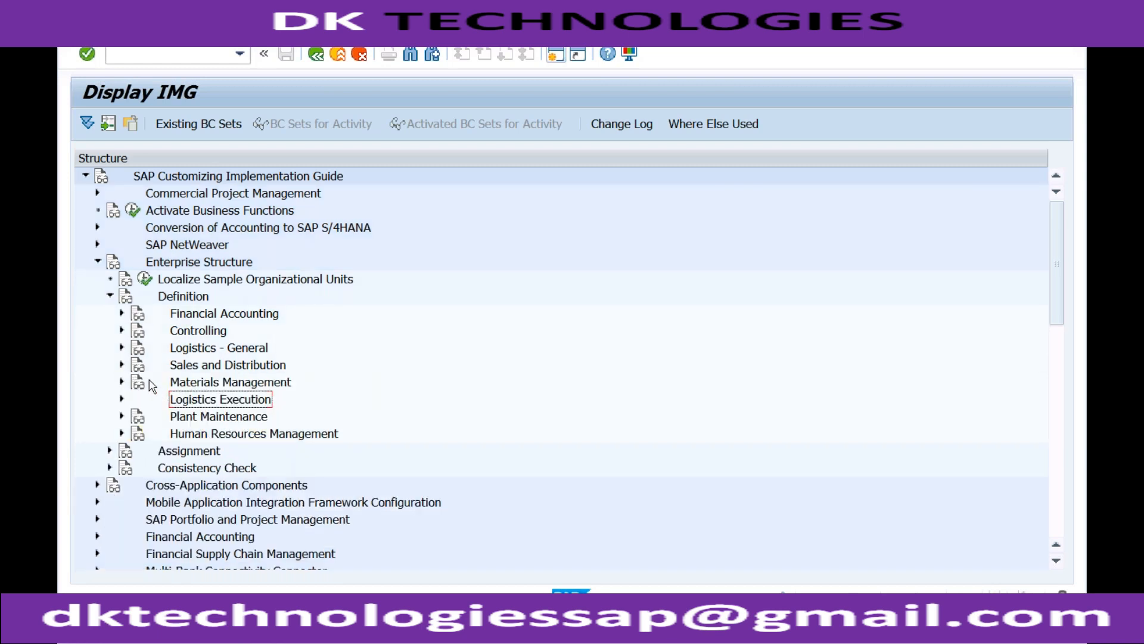
left_click(110, 296)
left_click(110, 313)
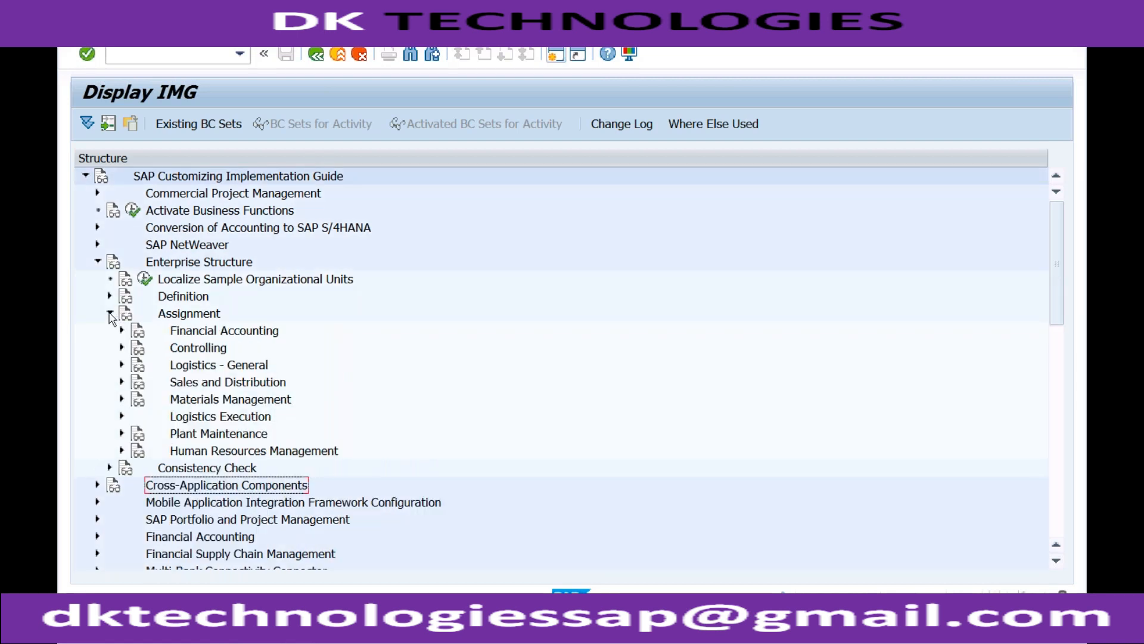
left_click(122, 381)
left_click(214, 406)
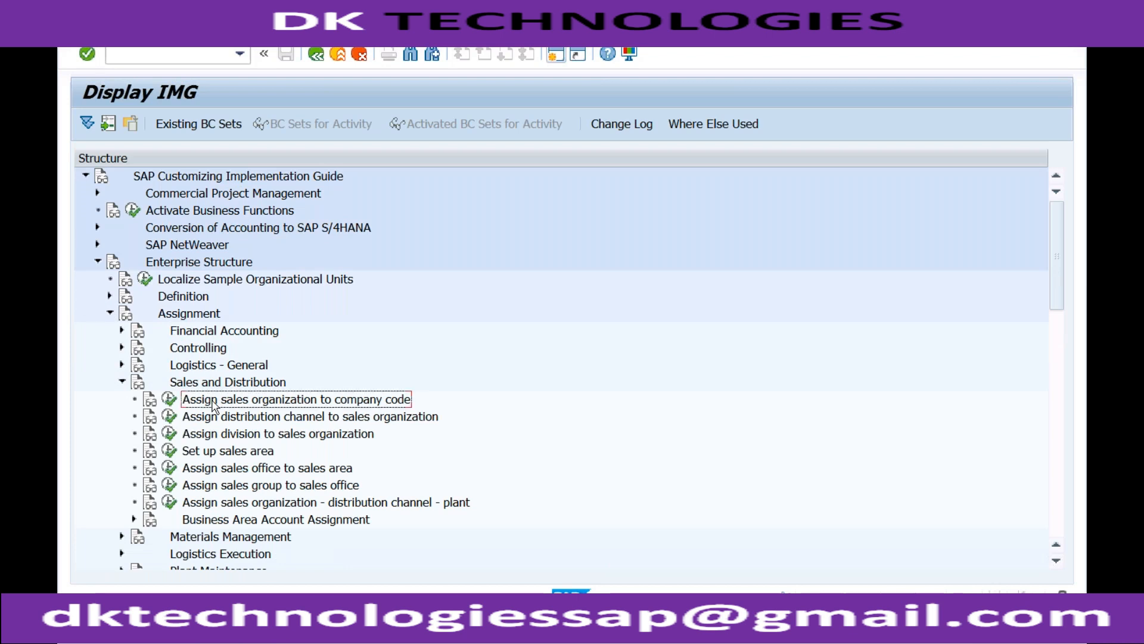
- Open the assignment of sales organizations to company codes and position the list at sales organization RECH
left_click(170, 399)
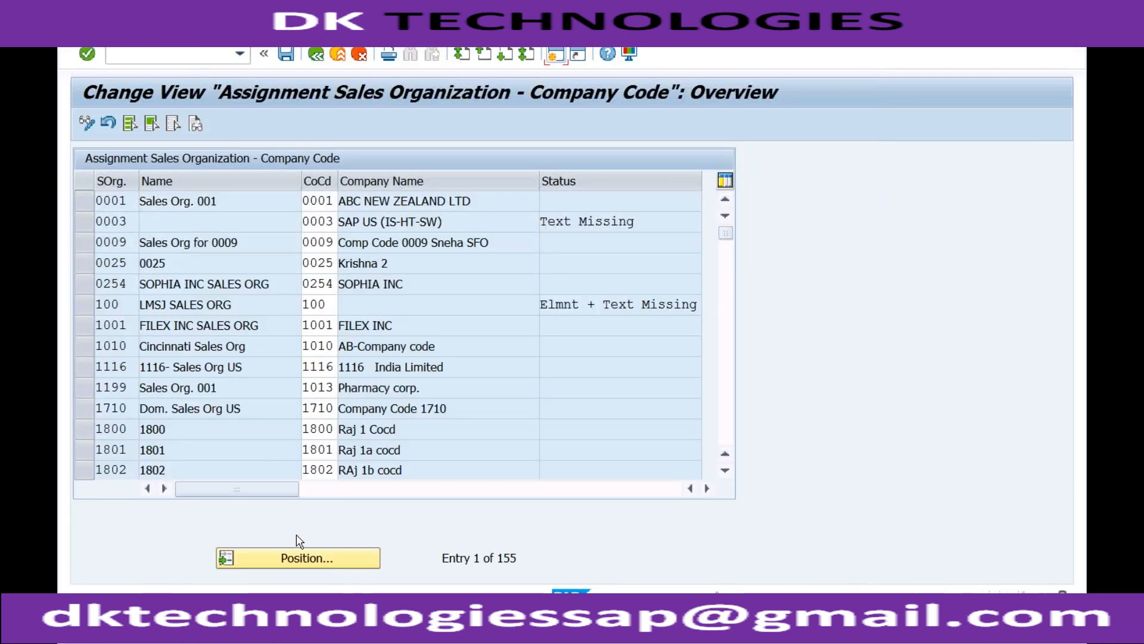
left_click(297, 559)
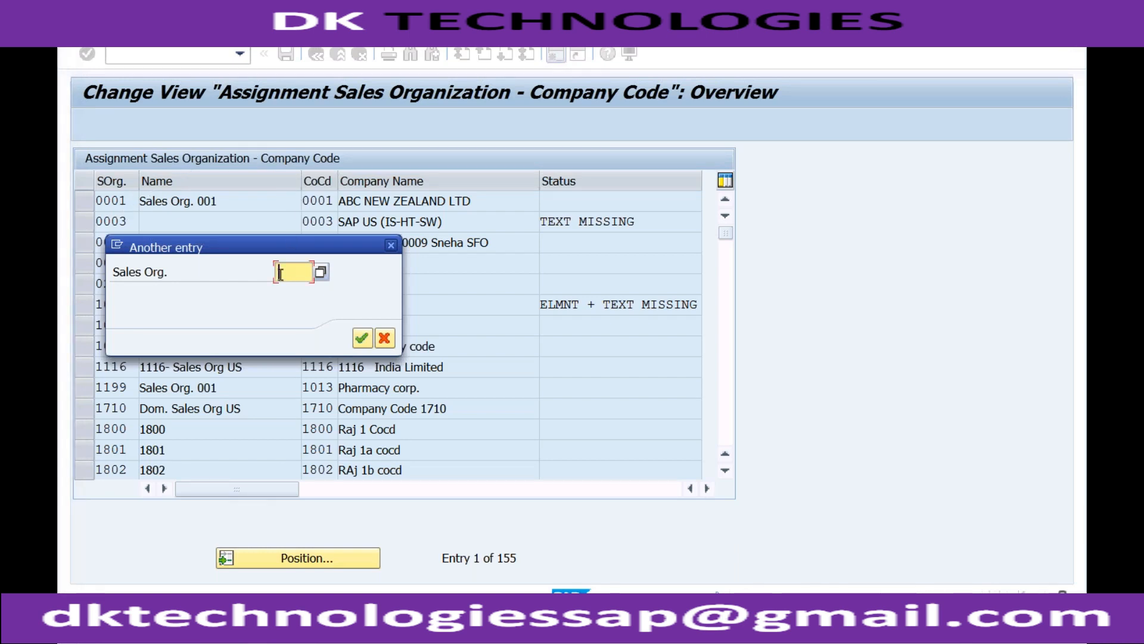
type("rech")
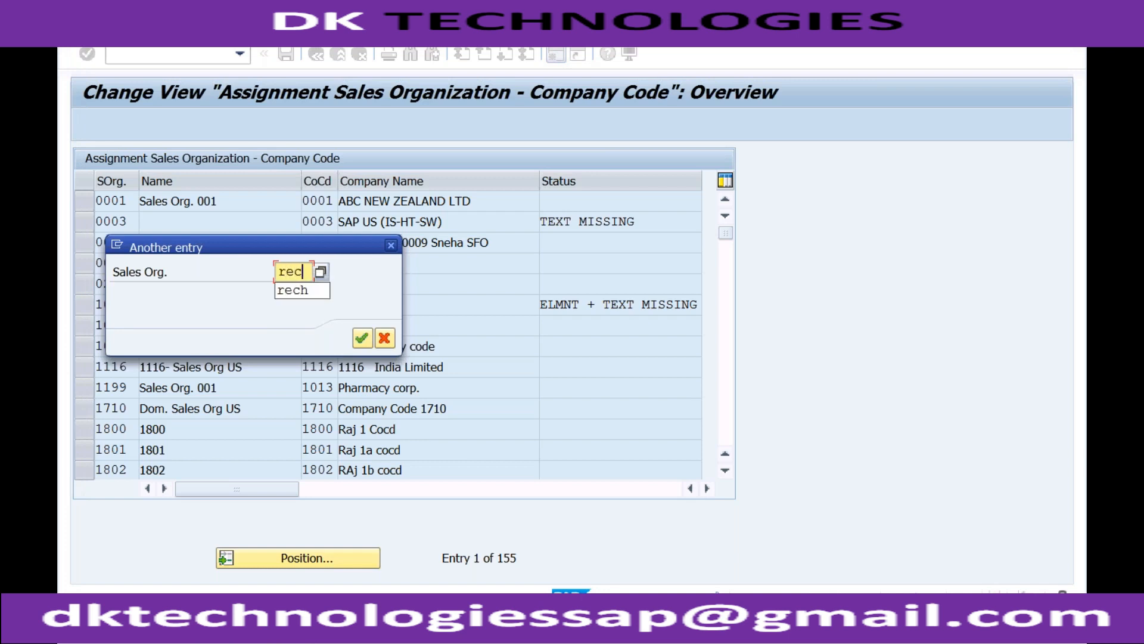
key("Return")
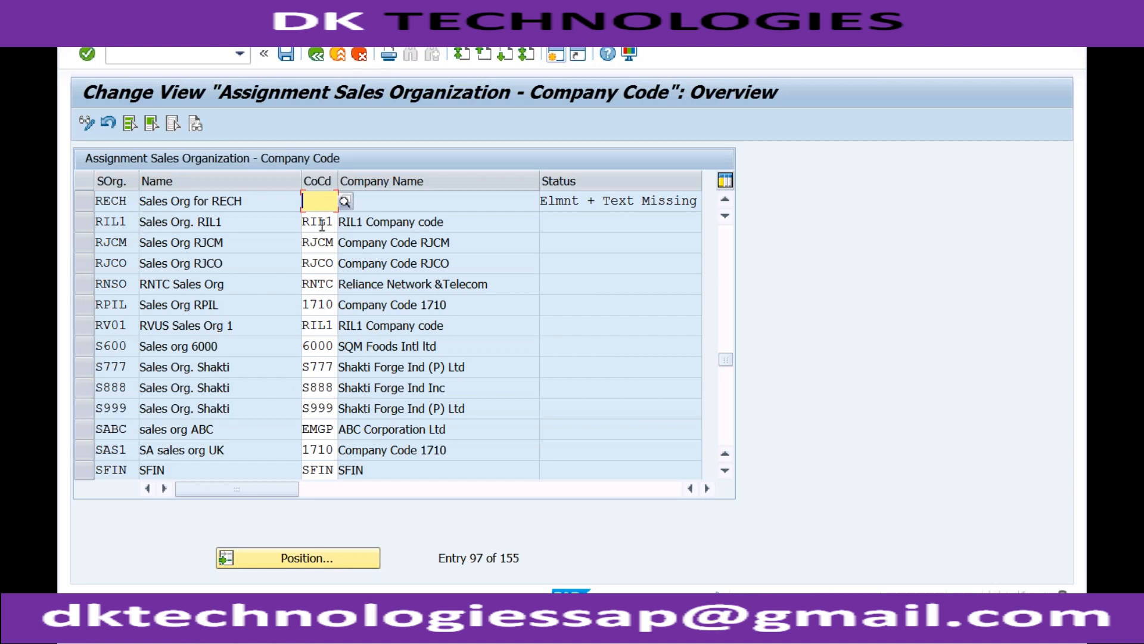
- Assign company code RECH to sales organization RECH, save it in the MM/SD related settings request, and return to the guide
left_click(318, 223)
left_click(321, 201)
type("rech")
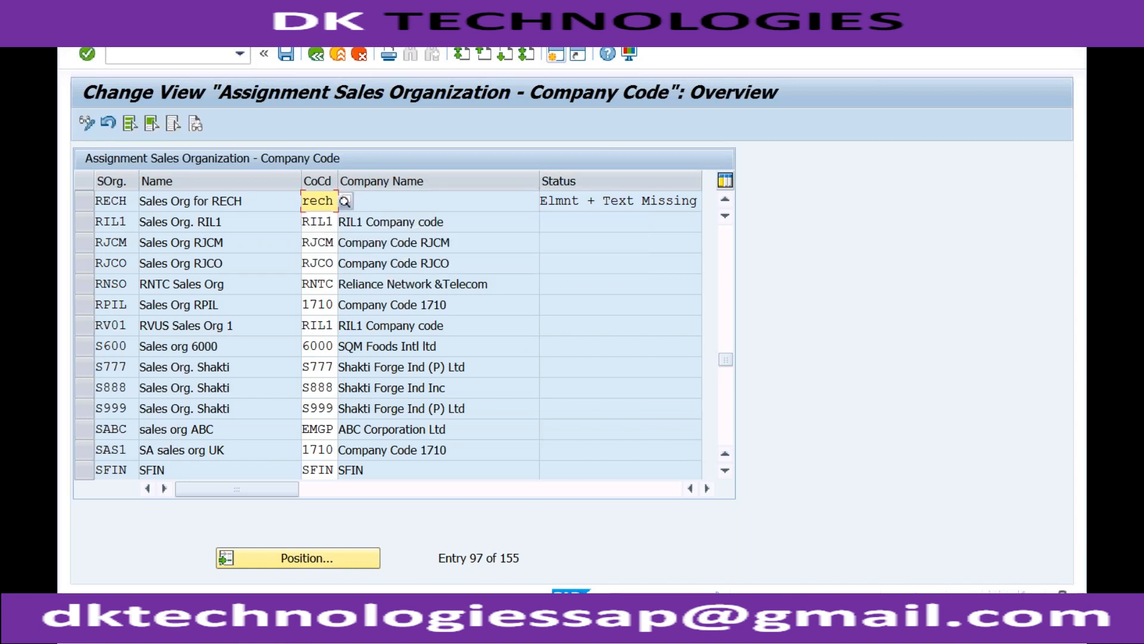
key("Return")
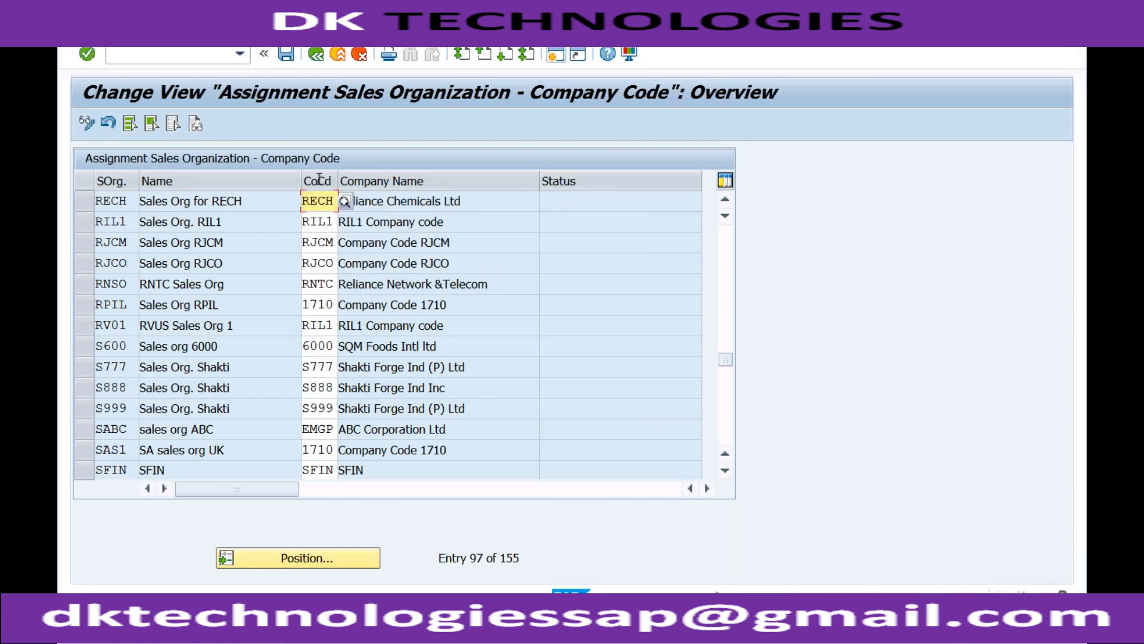
left_click(286, 54)
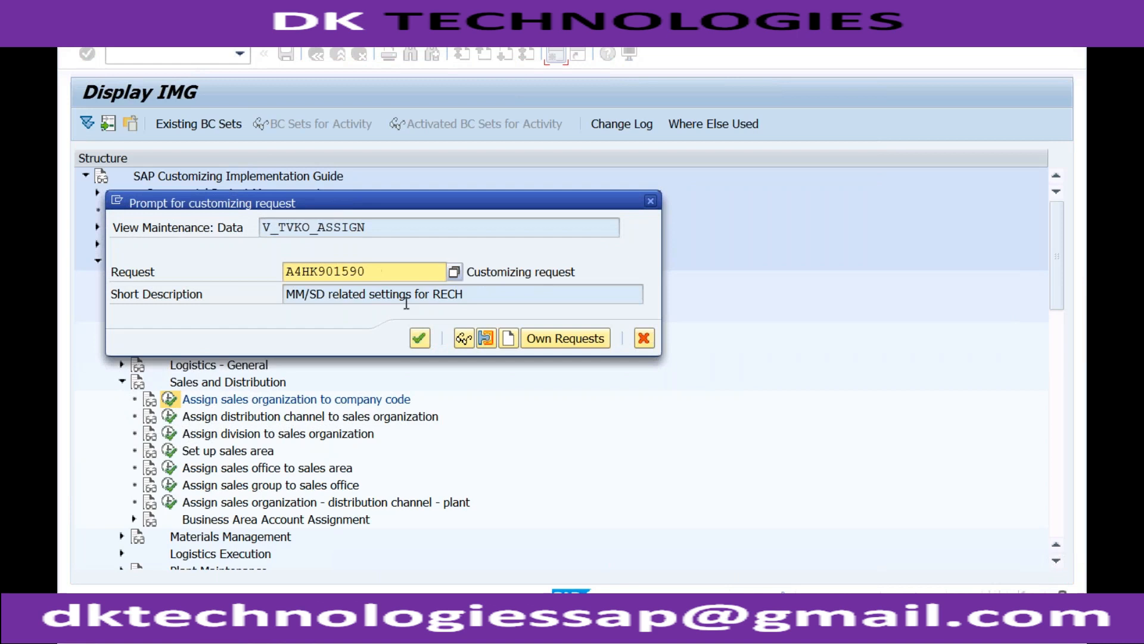
left_click(420, 338)
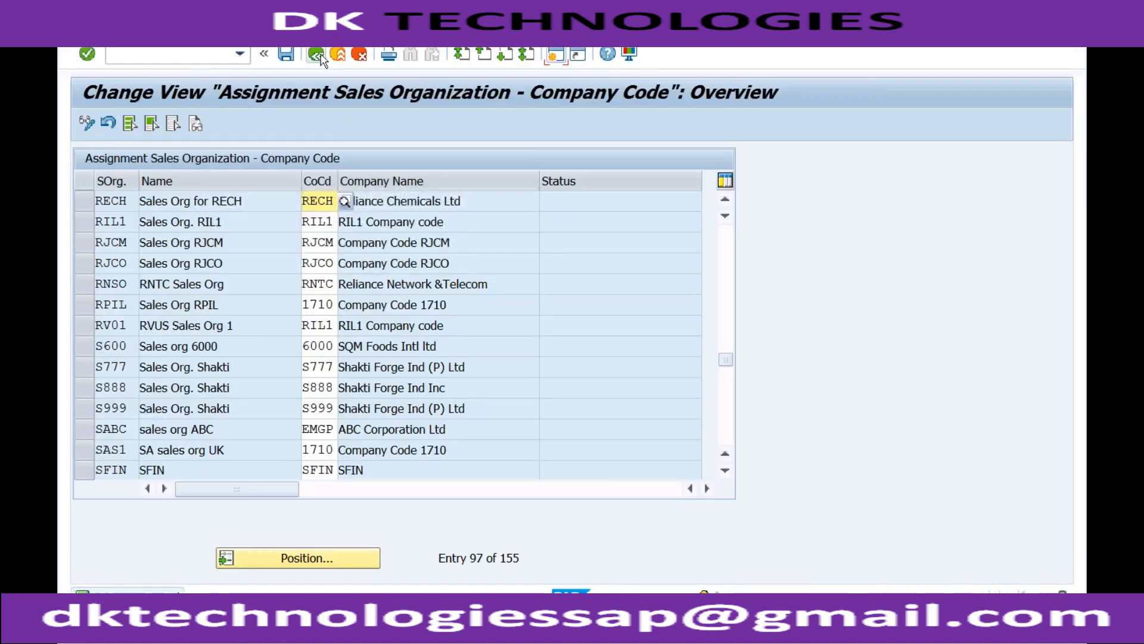
left_click(316, 54)
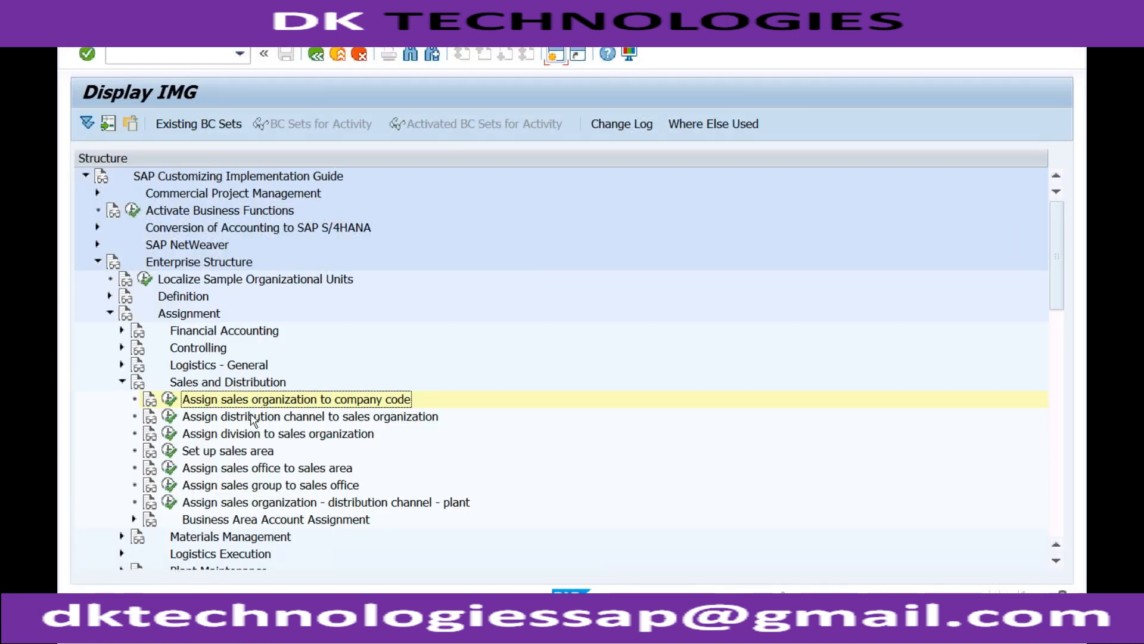
- Open the assignment of distribution channels to sales organizations and add a new entry linking sales organization RECH to channel 02
left_click(251, 416)
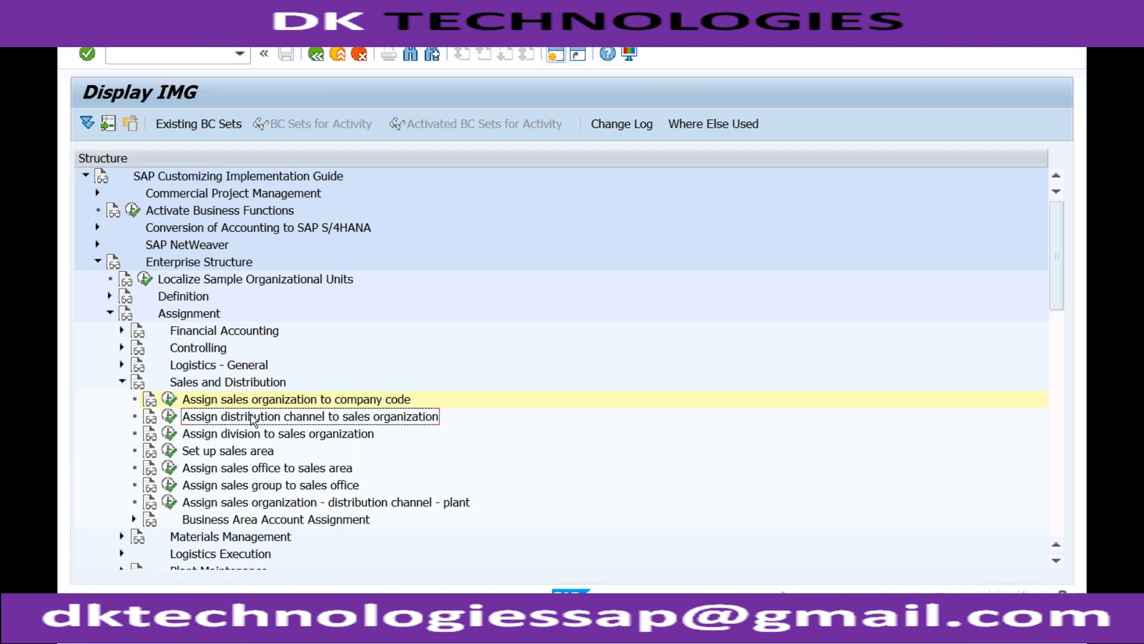
left_click(169, 415)
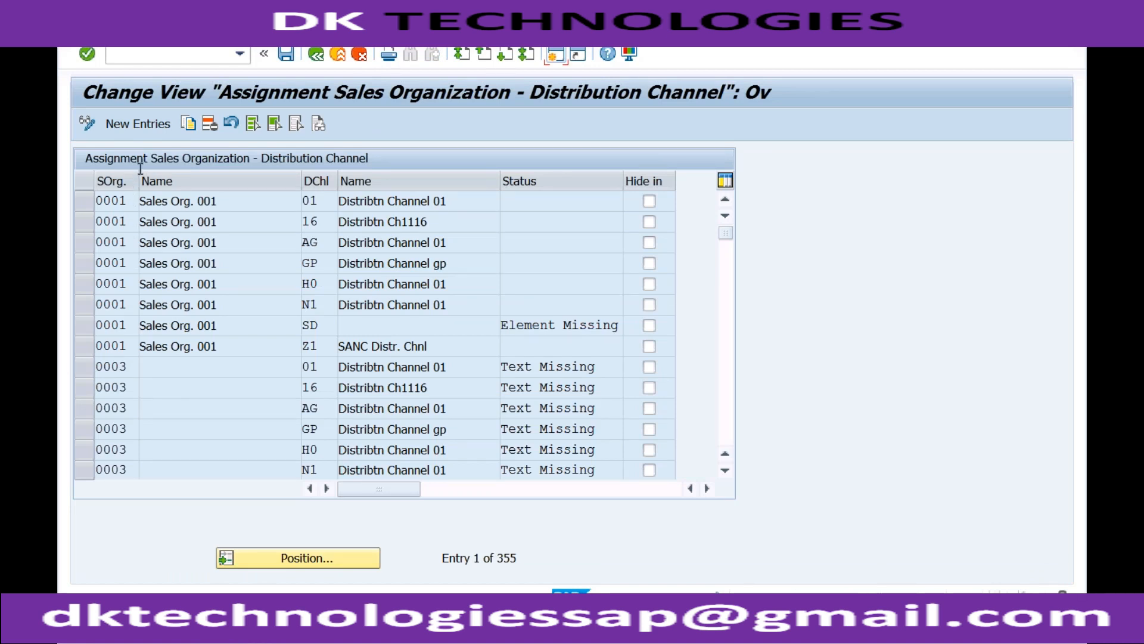
left_click(143, 125)
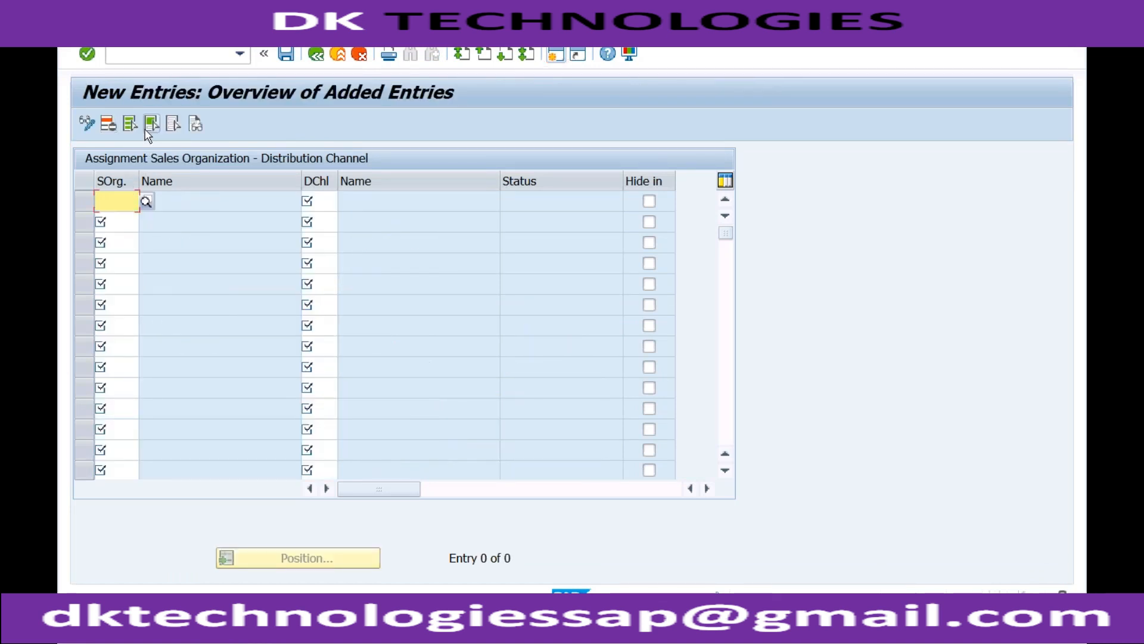
type("rech")
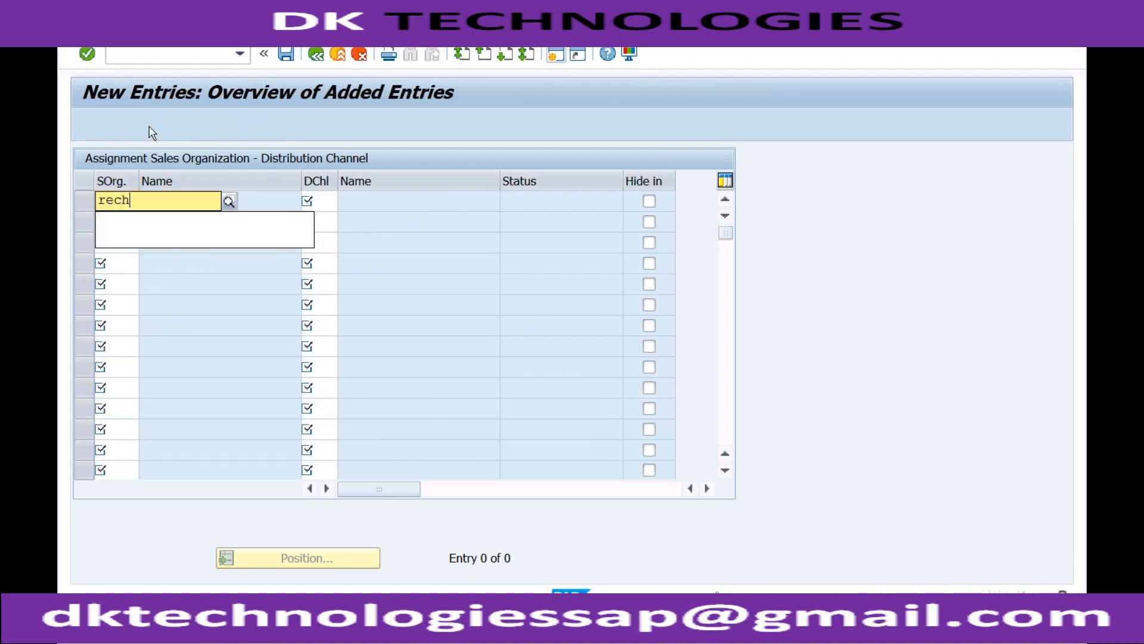
left_click(315, 201)
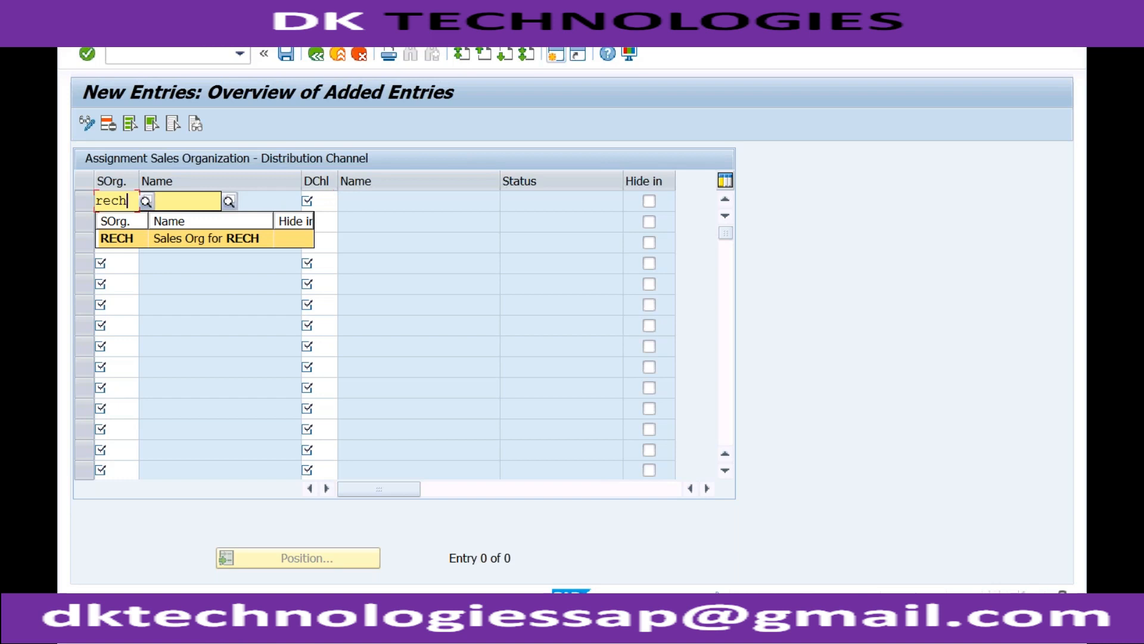
type("0")
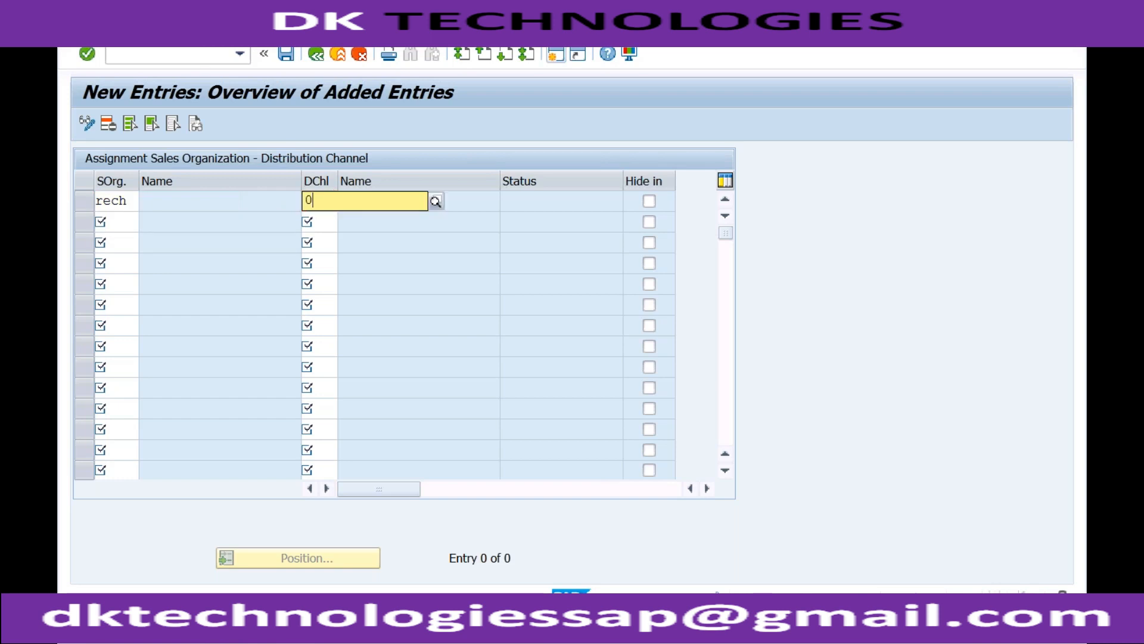
type("2")
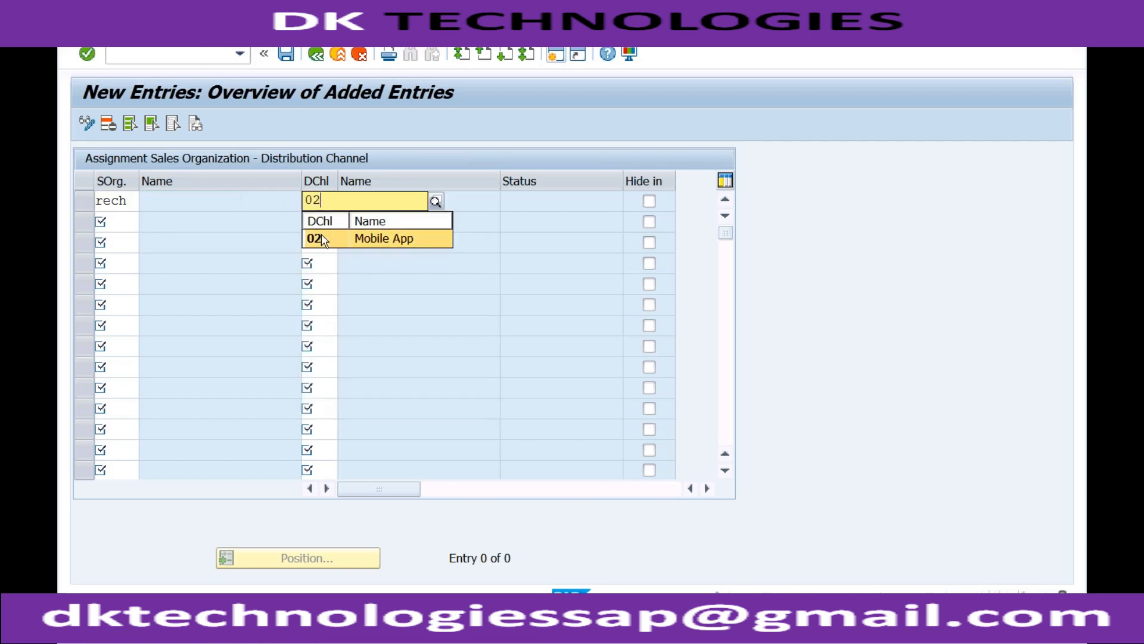
left_click(321, 235)
- Add two more entries assigning distribution channels 03 and 04 to sales organization RECH
left_click(114, 218)
type("rech")
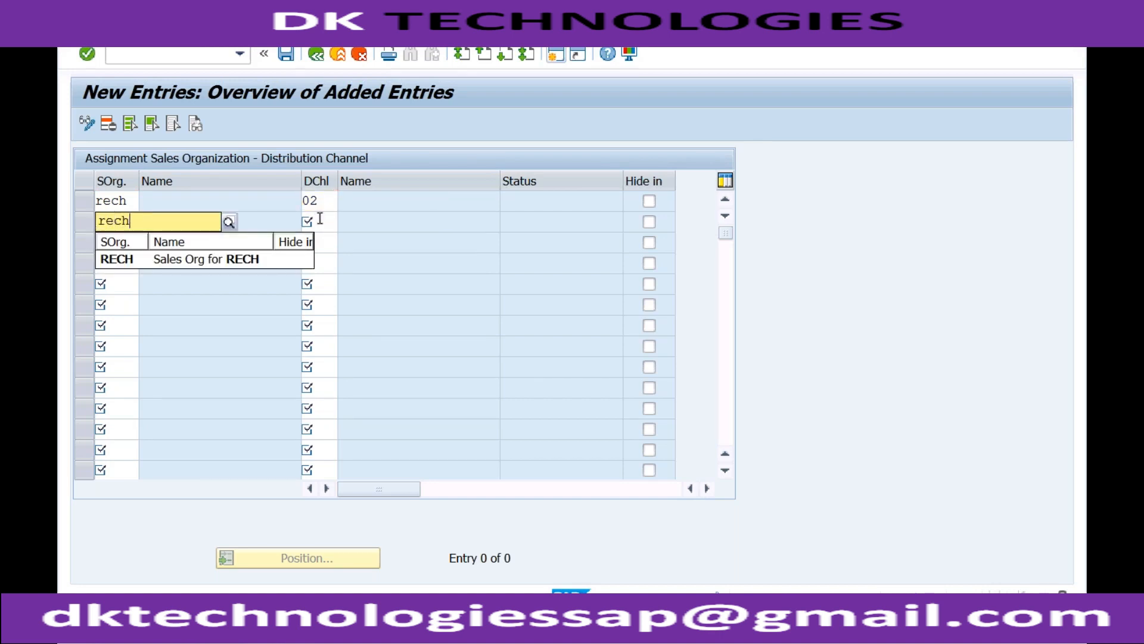
left_click(318, 221)
type("03")
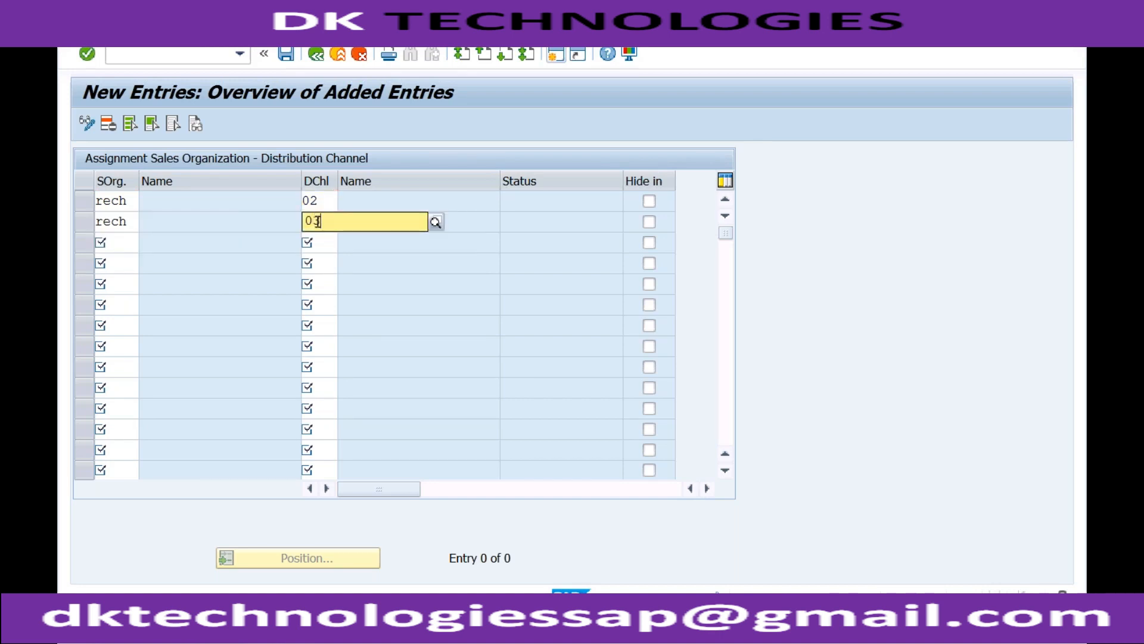
left_click(123, 246)
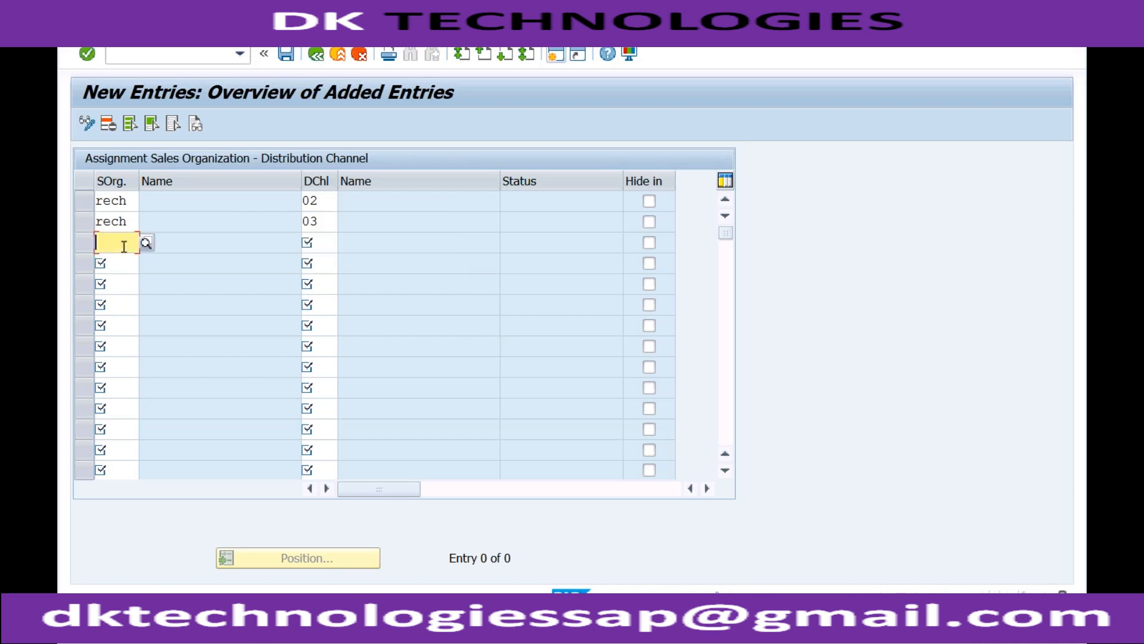
type("rech")
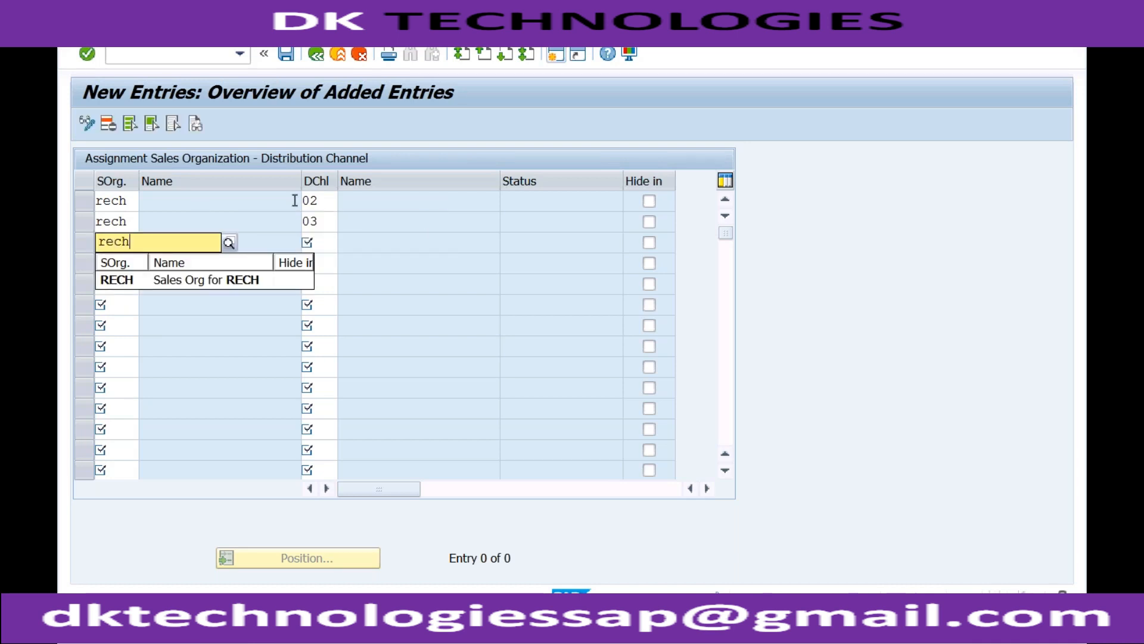
left_click(322, 241)
type("04")
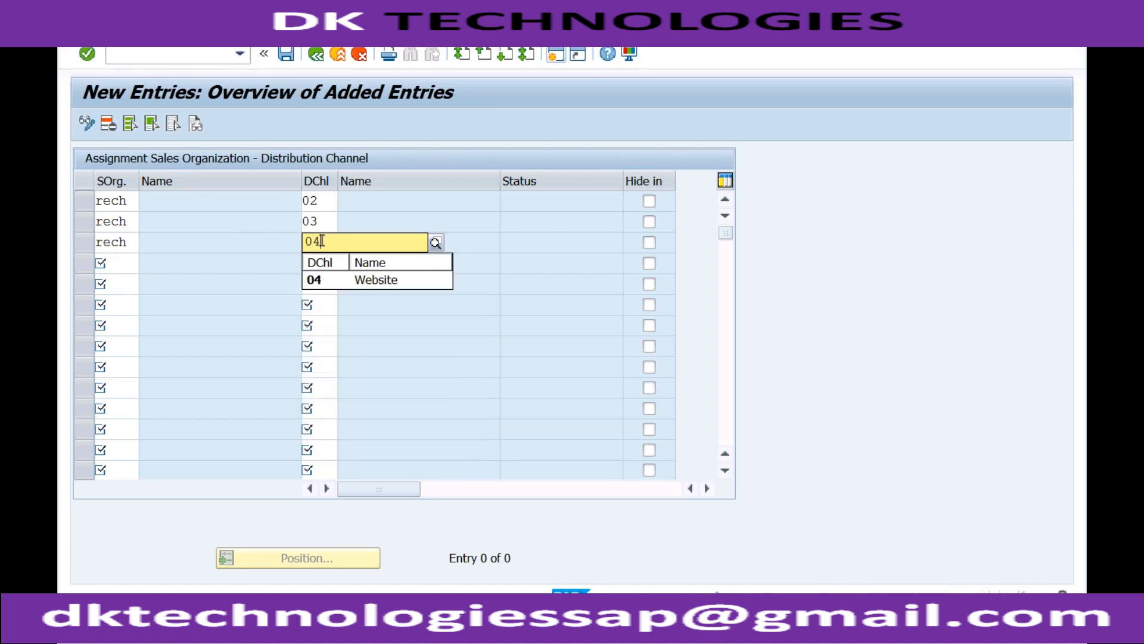
key("Return")
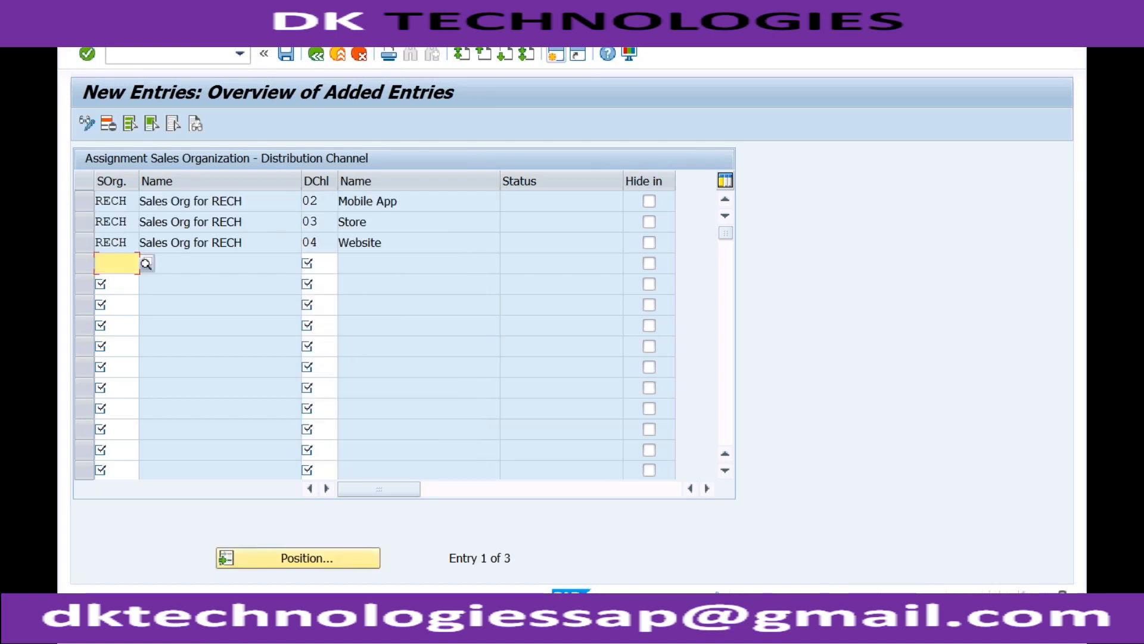
- Save the distribution channel assignments of RECH and return to the implementation guide
left_click(395, 221)
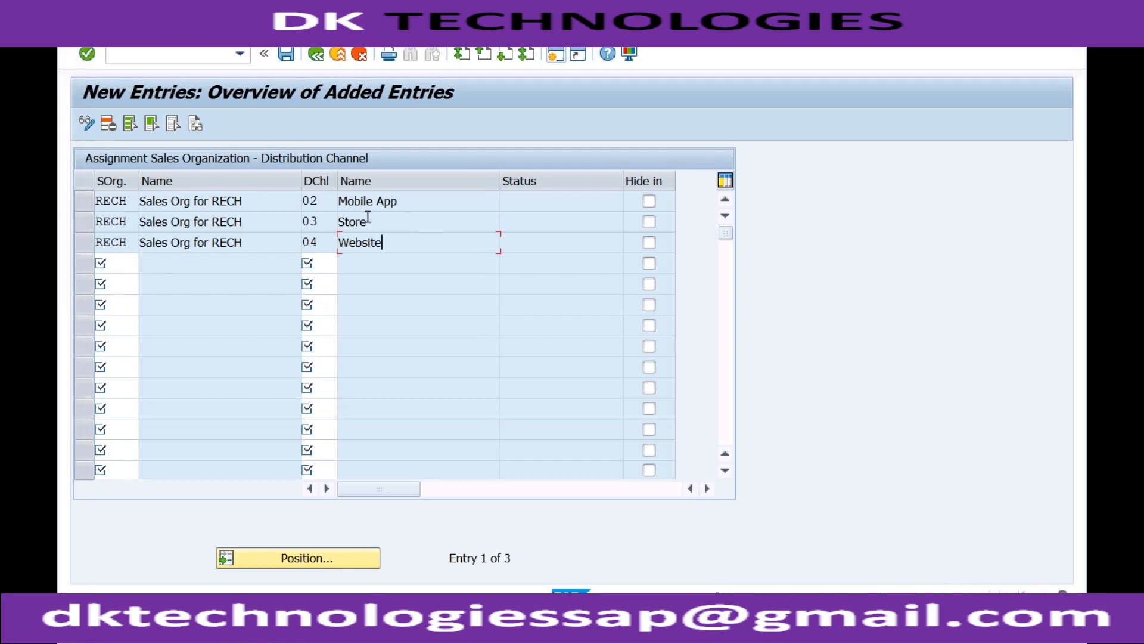
left_click(288, 56)
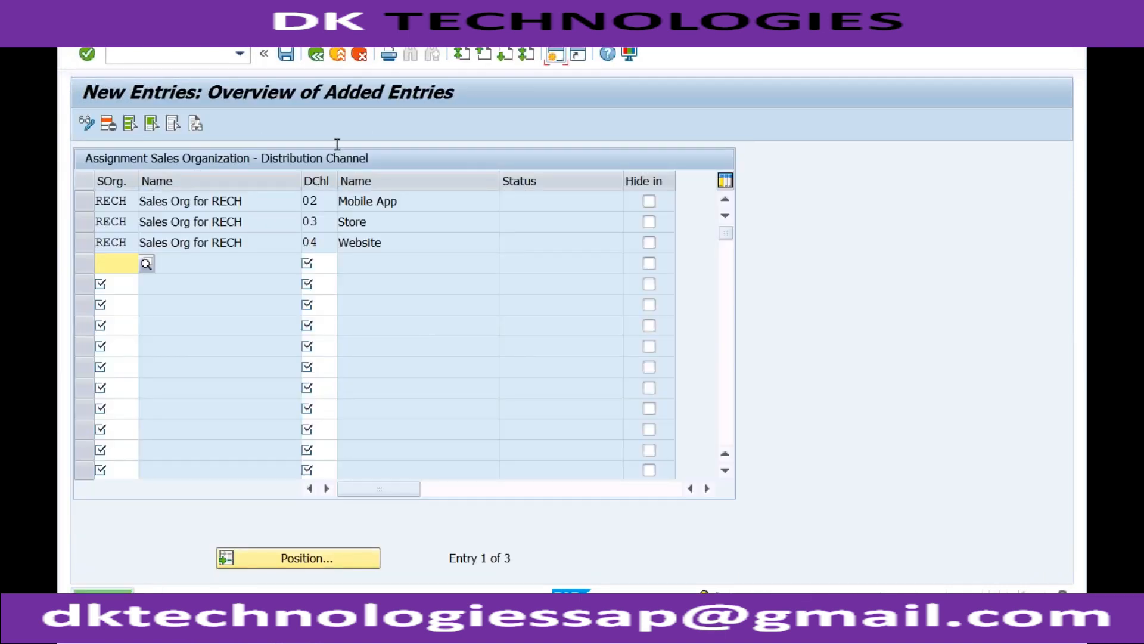
left_click(316, 55)
left_click(317, 55)
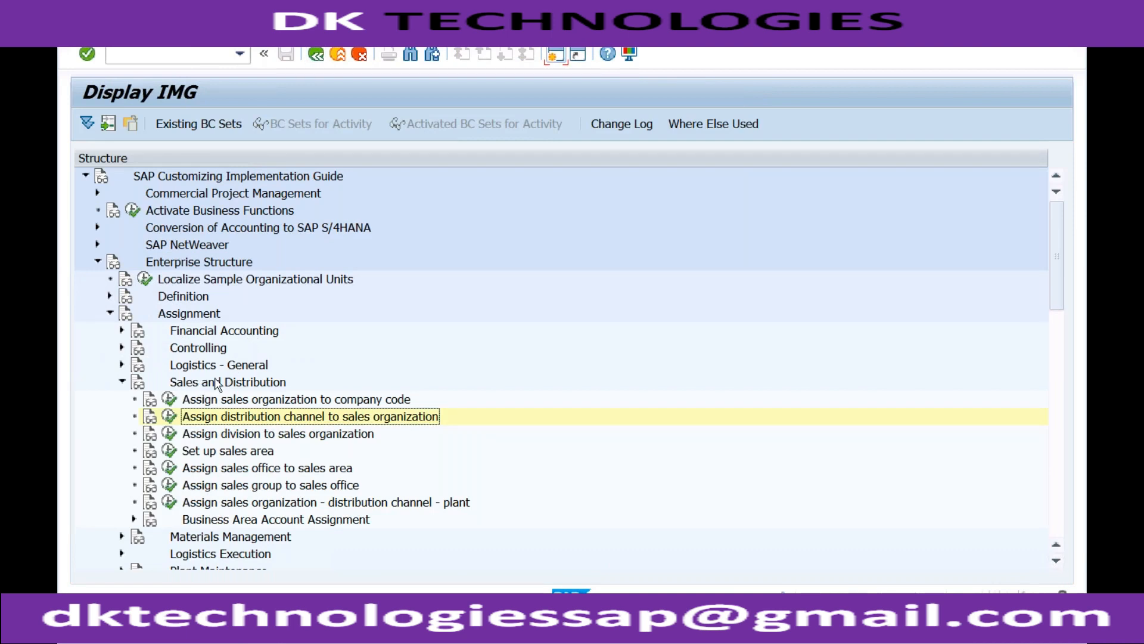
- Review the list of sales organization and distribution channel assignments, and return to the implementation guide
left_click(170, 416)
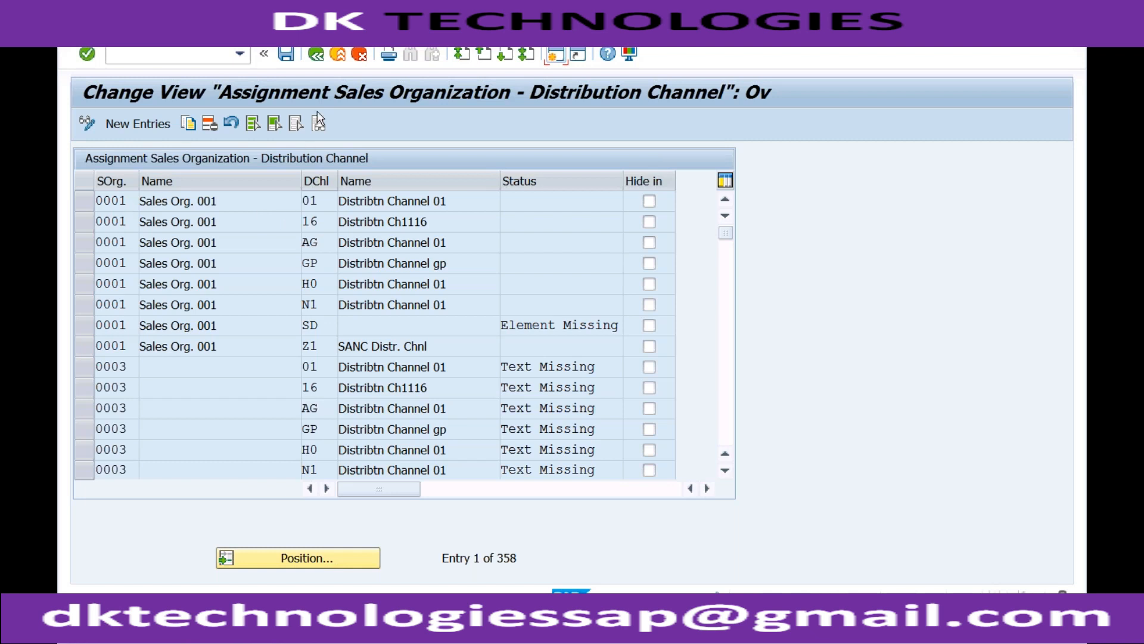
left_click(128, 203)
left_click(327, 219)
left_click(317, 56)
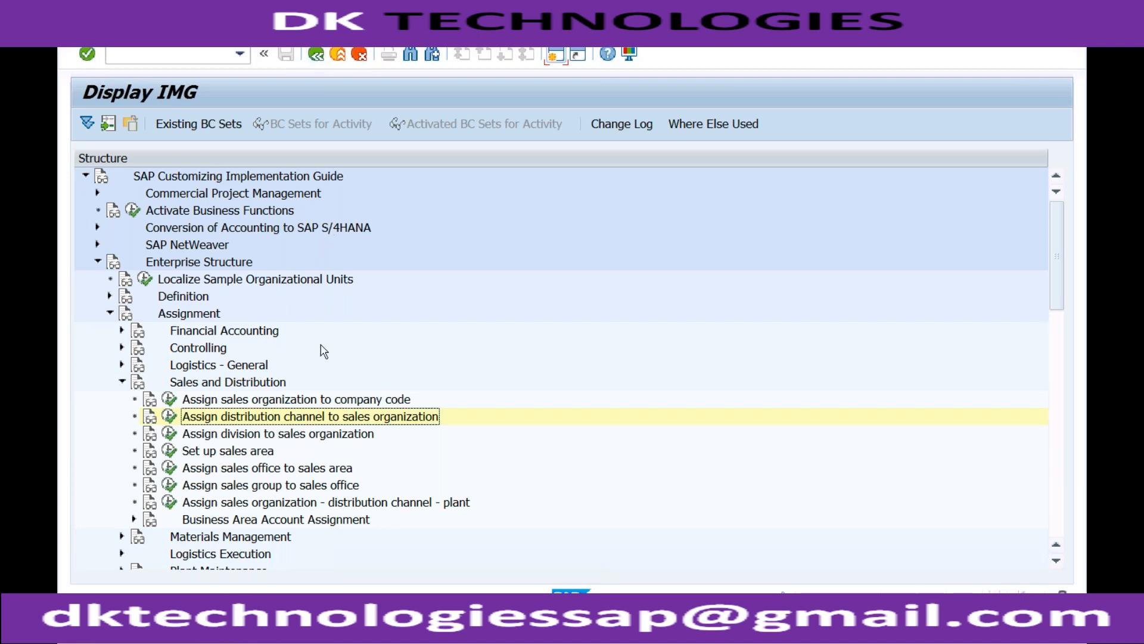
- Open the Define Division activity among the Logistics - General definitions and start new division entries
left_click(208, 439)
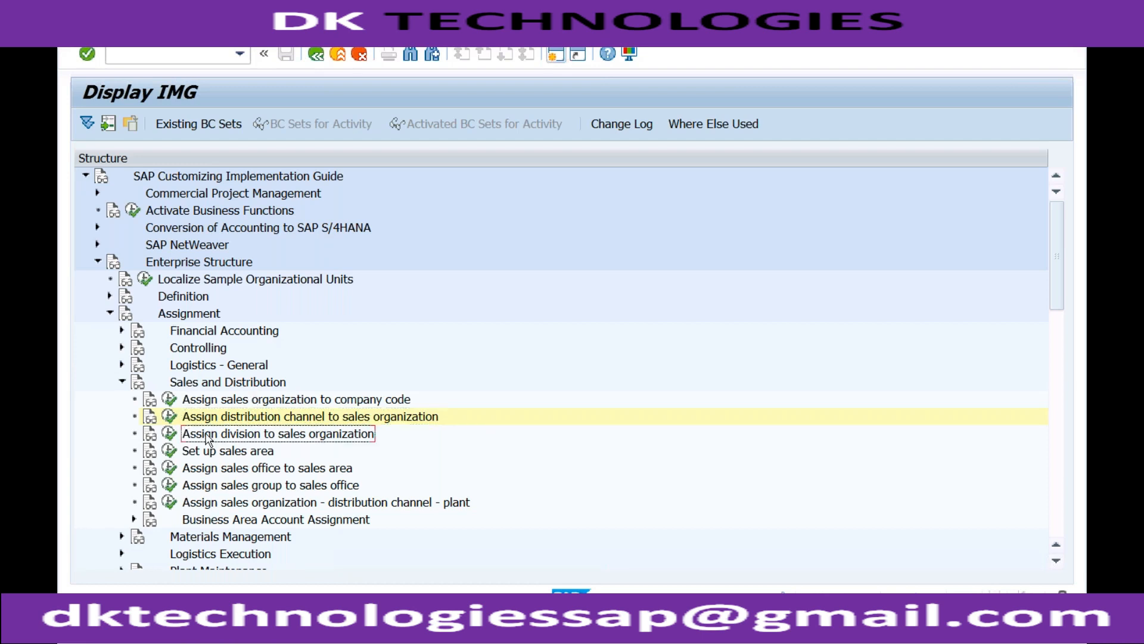
left_click(110, 296)
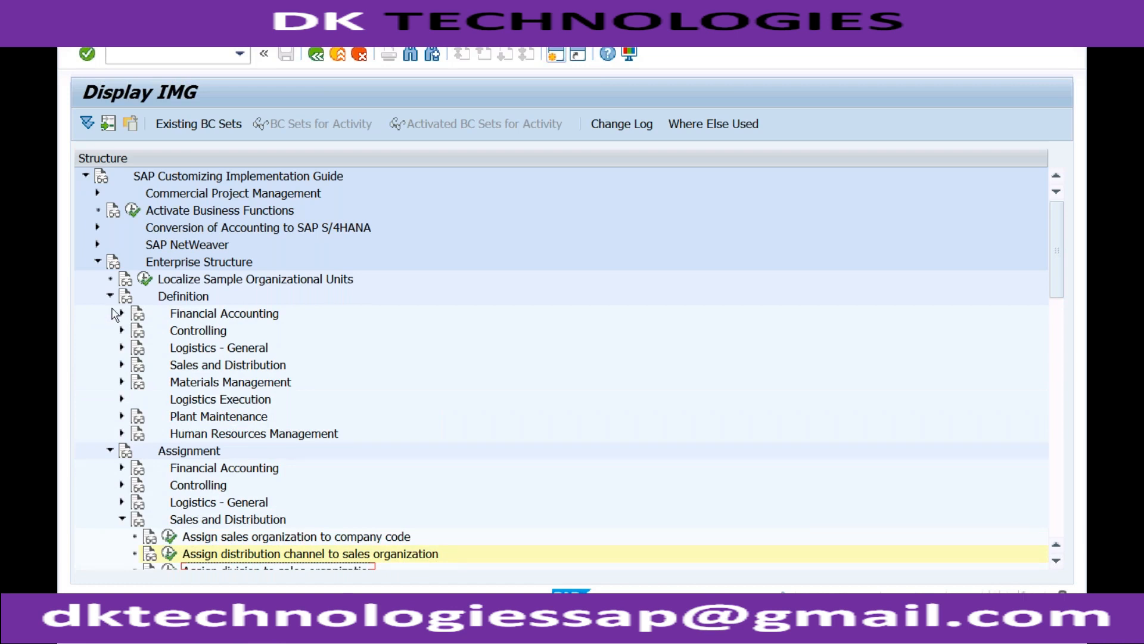
left_click(121, 348)
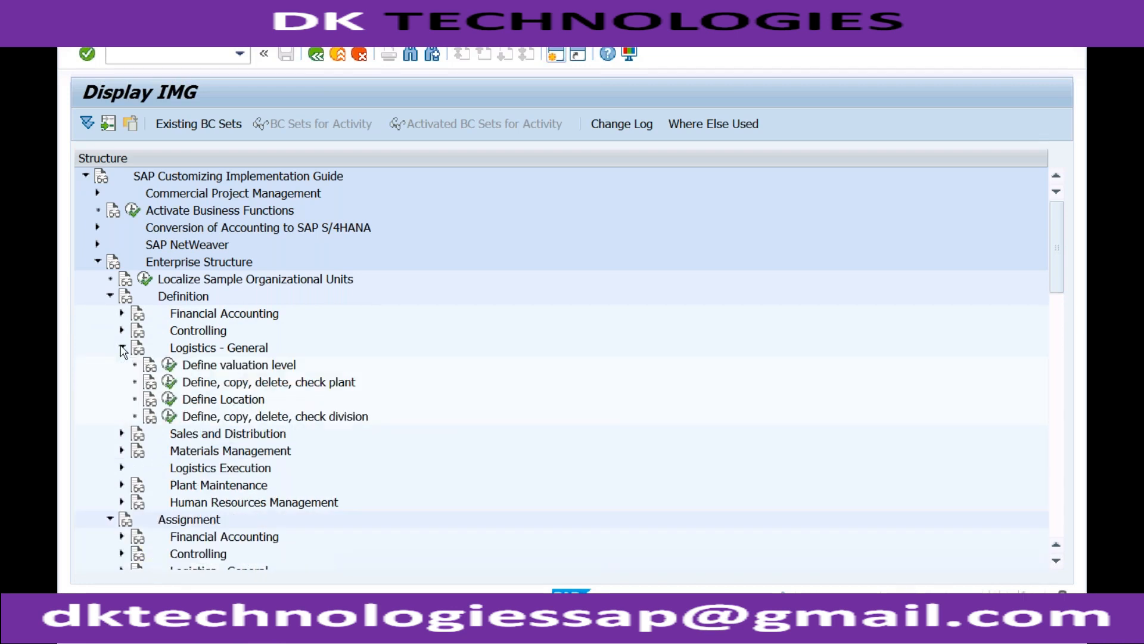
left_click(219, 351)
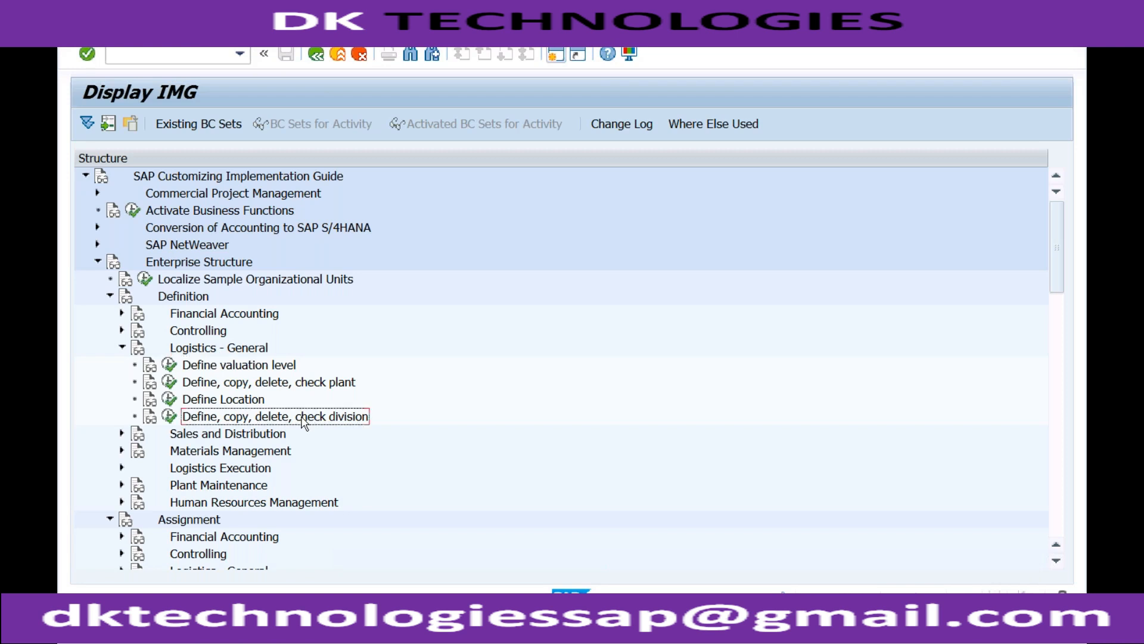
left_click(170, 418)
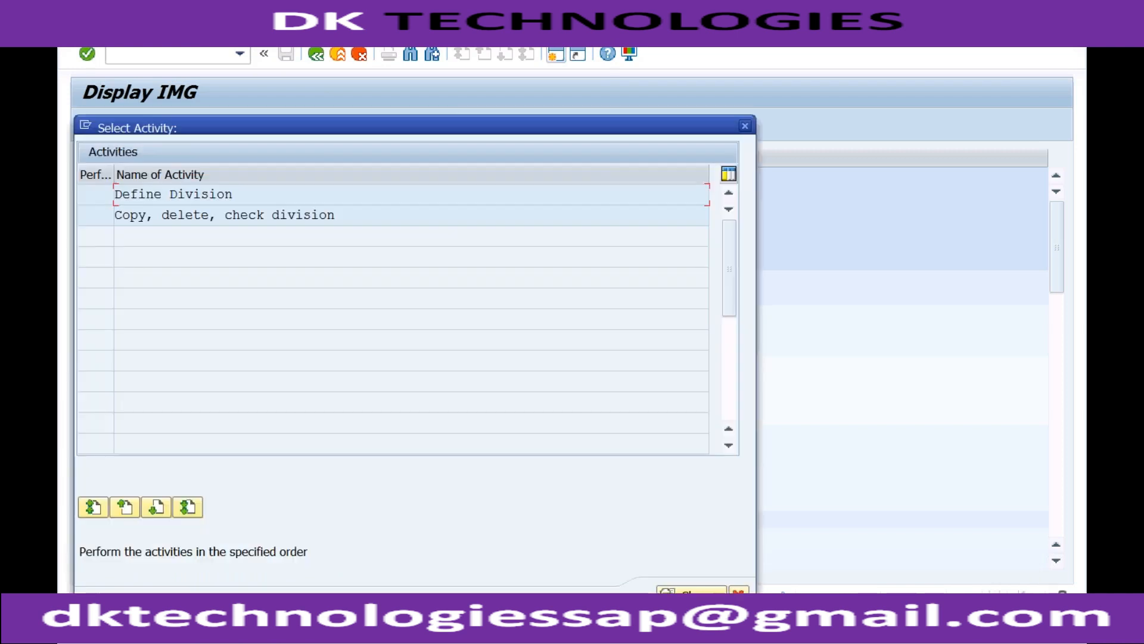
double_click(201, 195)
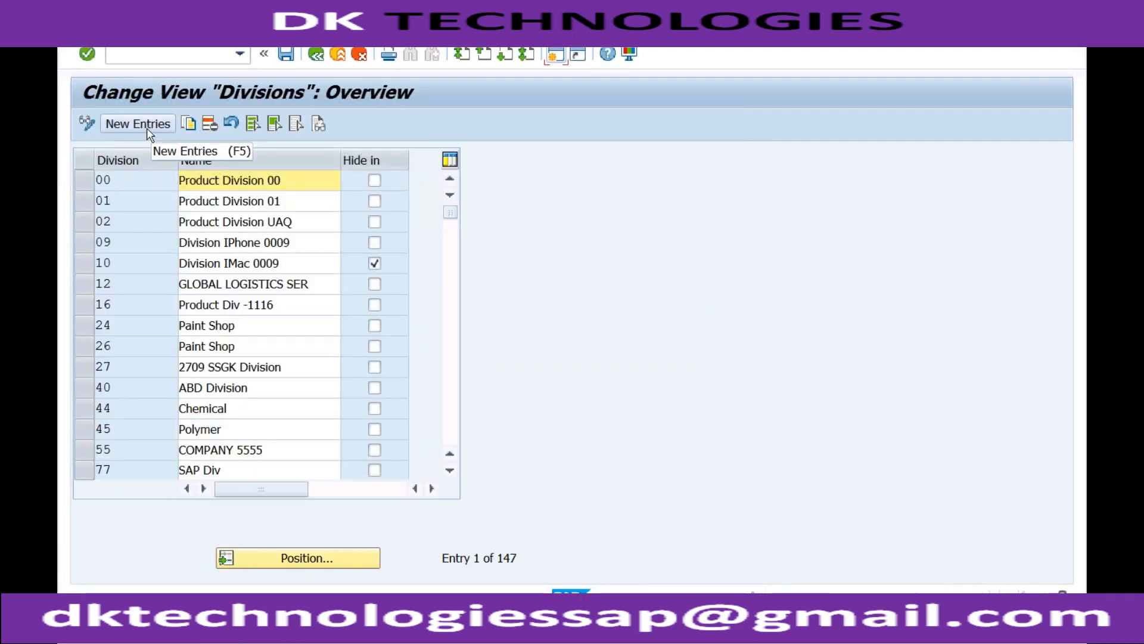
left_click(147, 129)
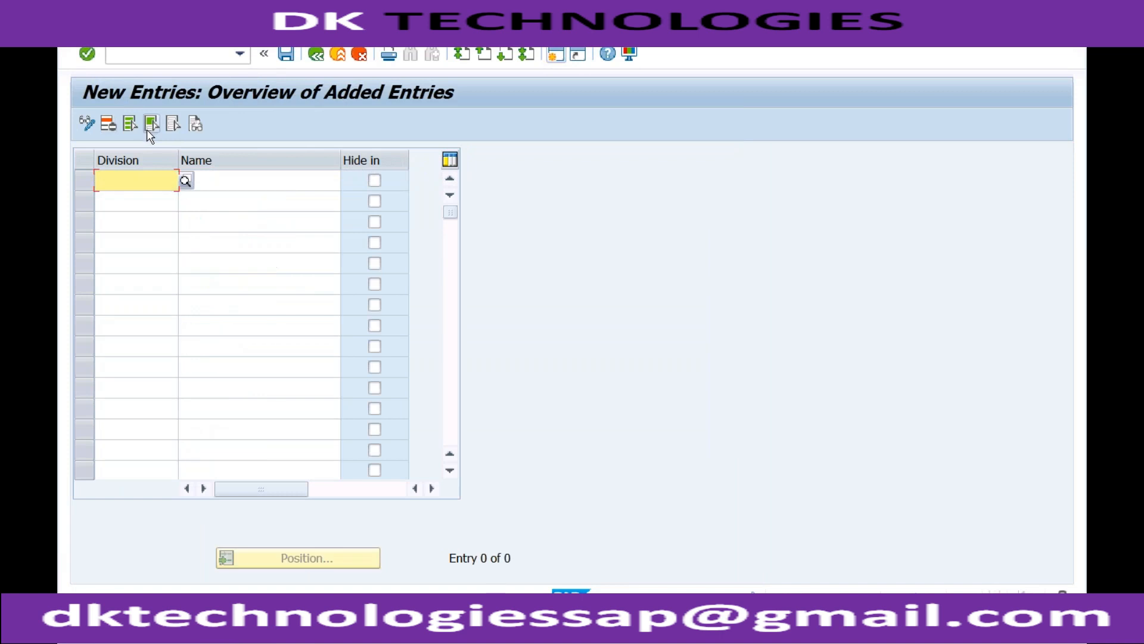
- Try to create a new division with code 01, and with code 02 instead
left_click(145, 191)
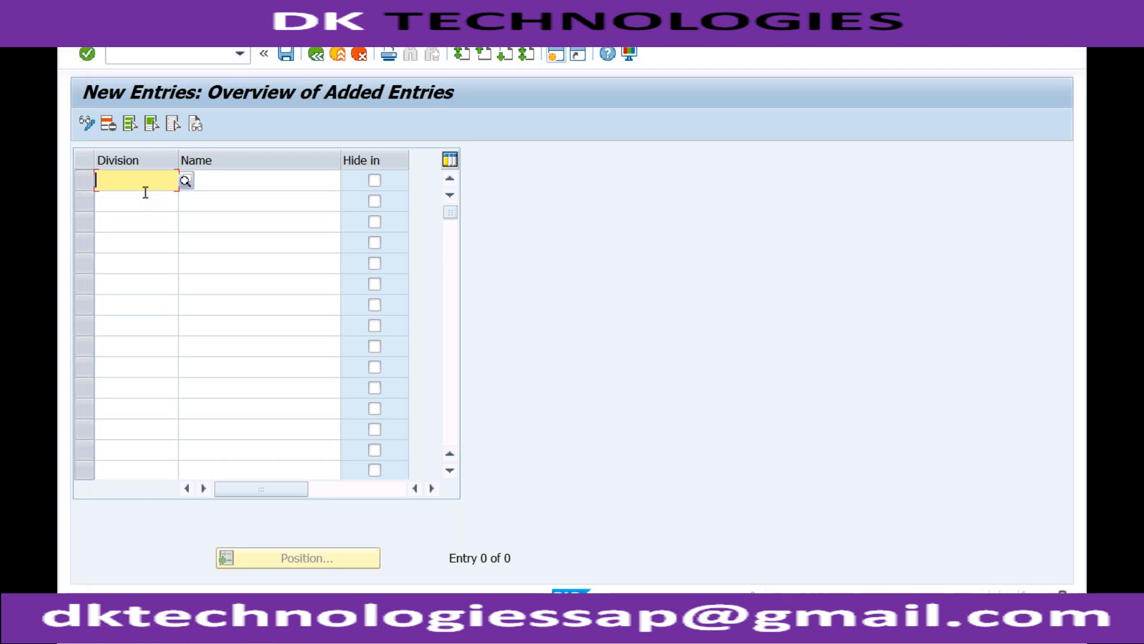
type("01")
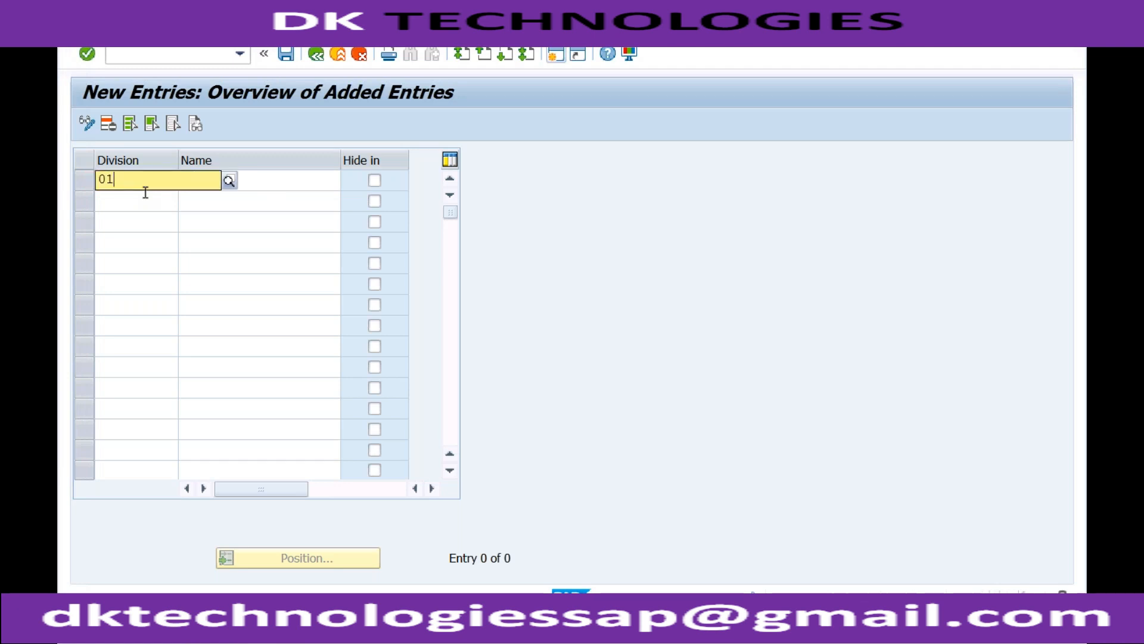
key("Return")
left_click(146, 183)
key("BackSpace")
type("2")
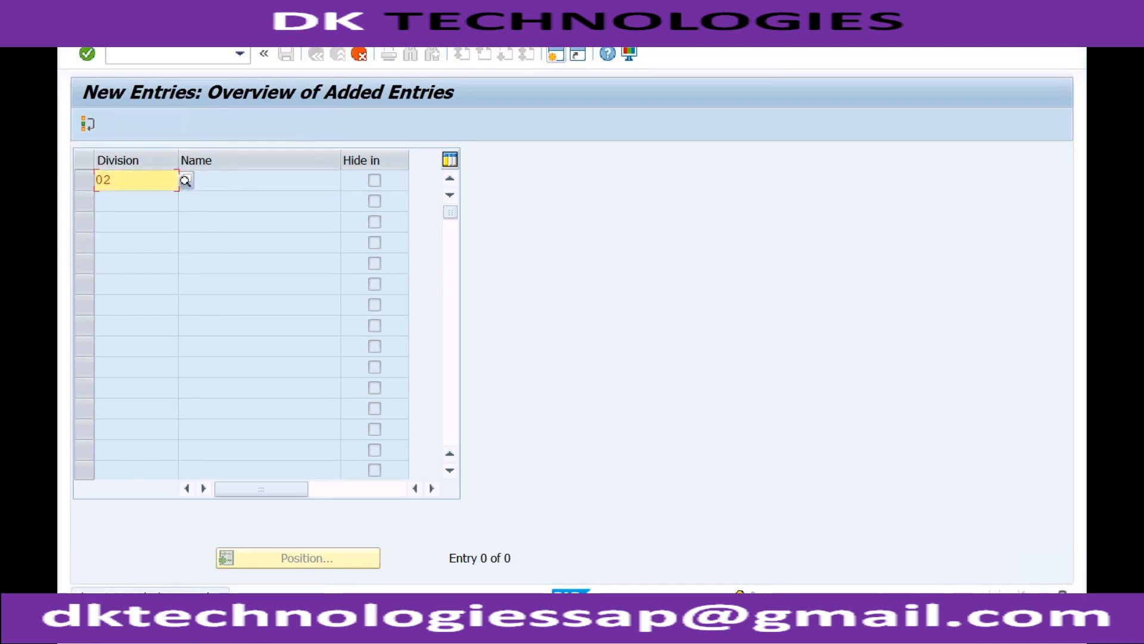
key("BackSpace")
key("BackSpace")
- Create two new division entries with the codes R1 and R2
type("R1")
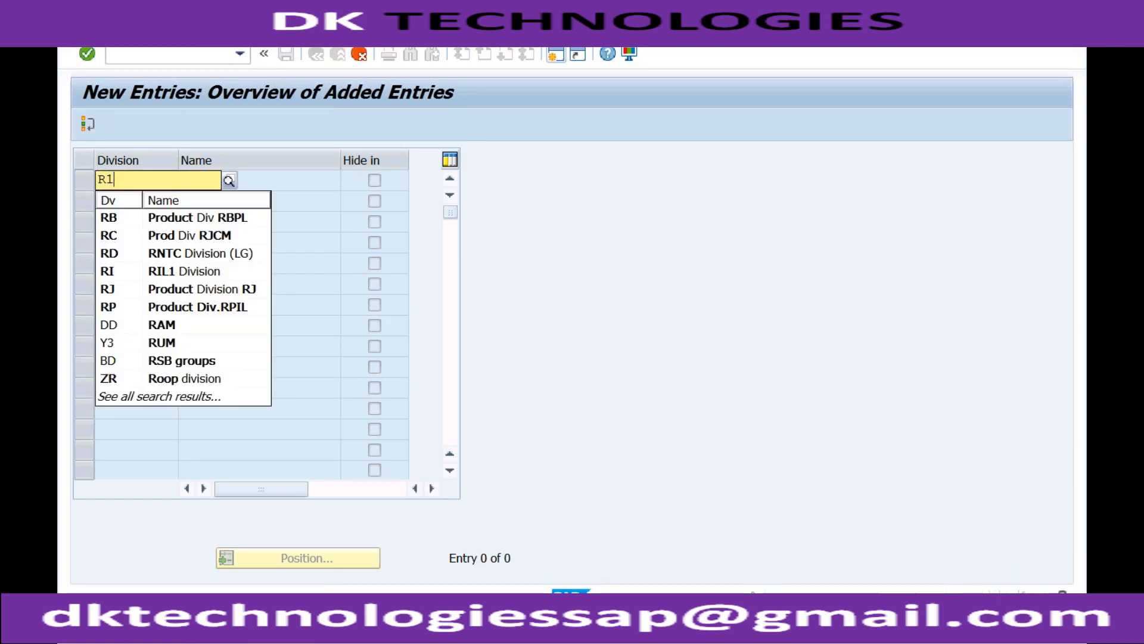
key("Return")
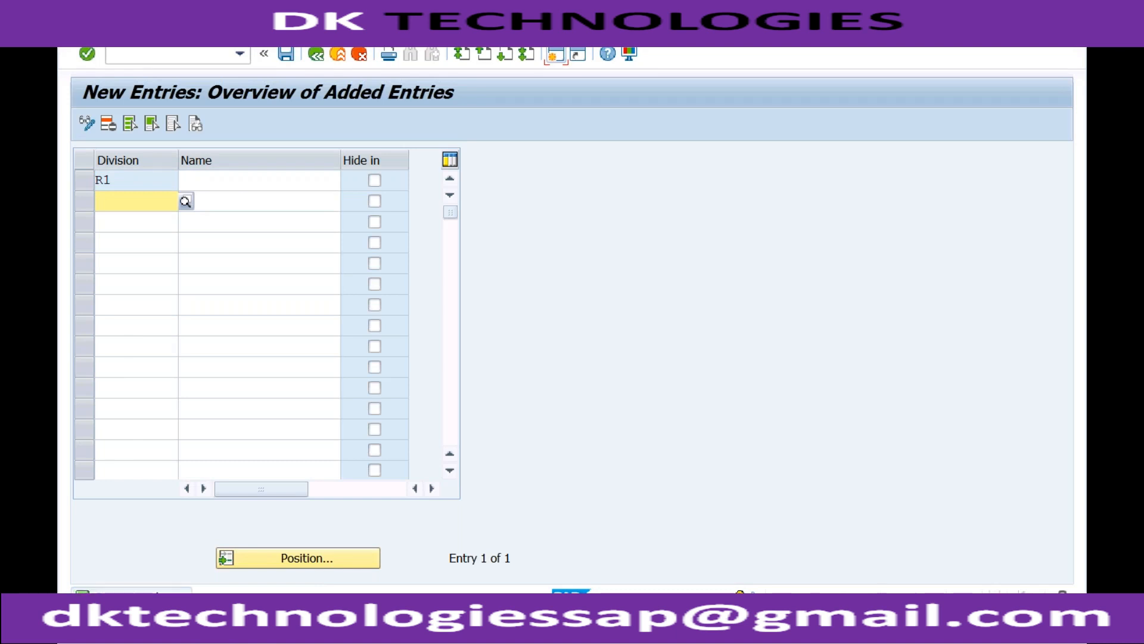
type("R2")
key("Return")
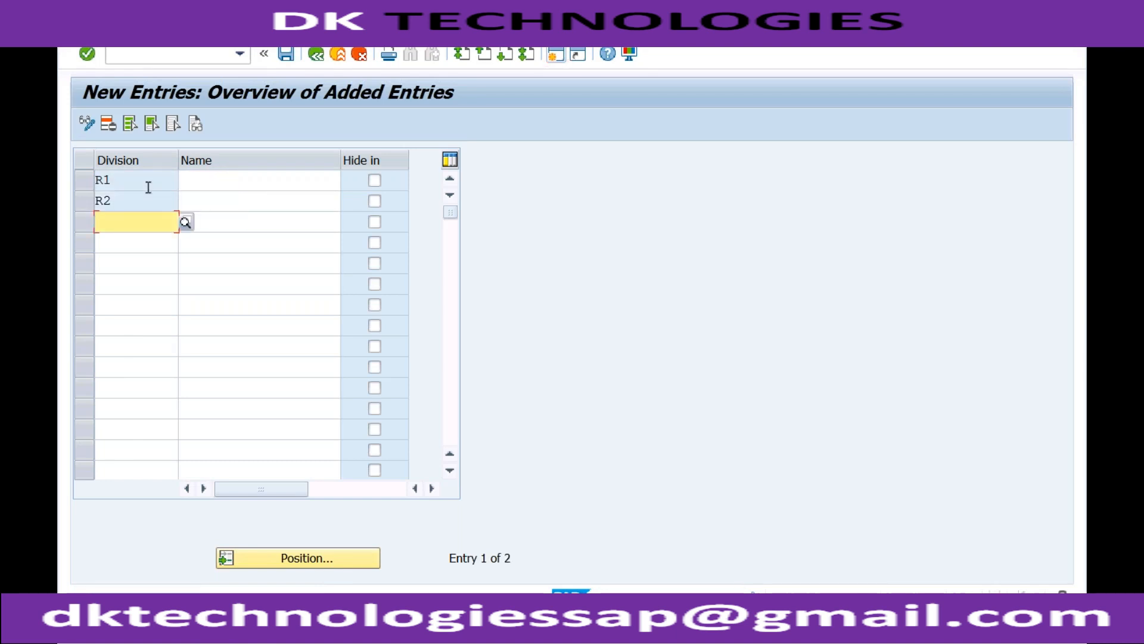
- Name division R1 Fertilizers and division R2 Sanitizers
left_click(195, 180)
type("Fertilizers")
left_click(214, 199)
type("Sanitiz")
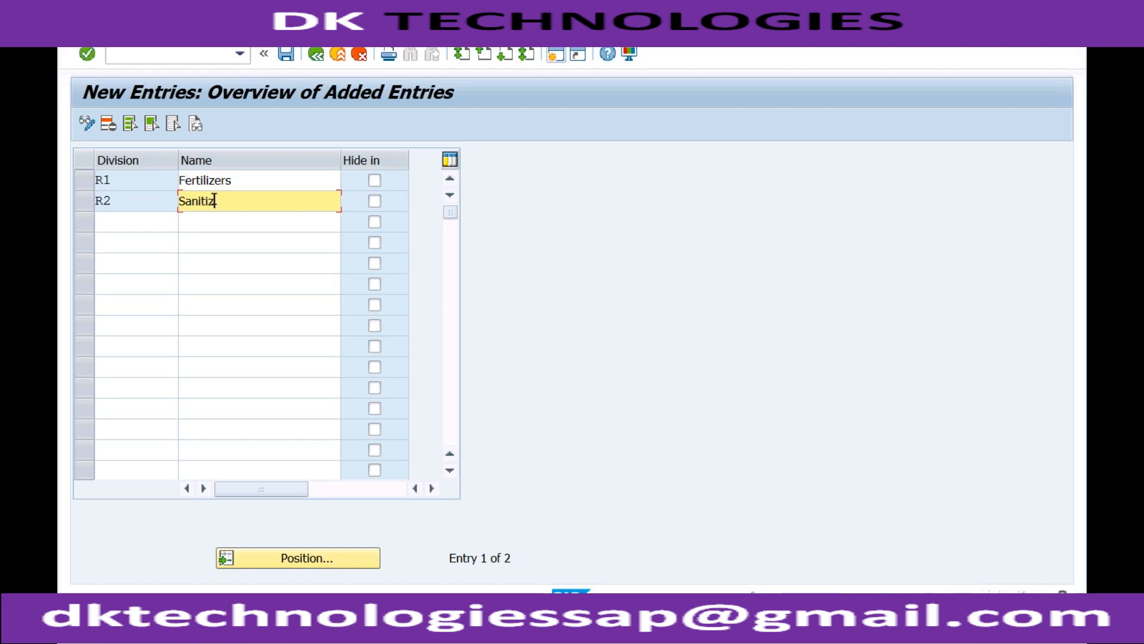
type("ers")
key("BackSpace")
type("s")
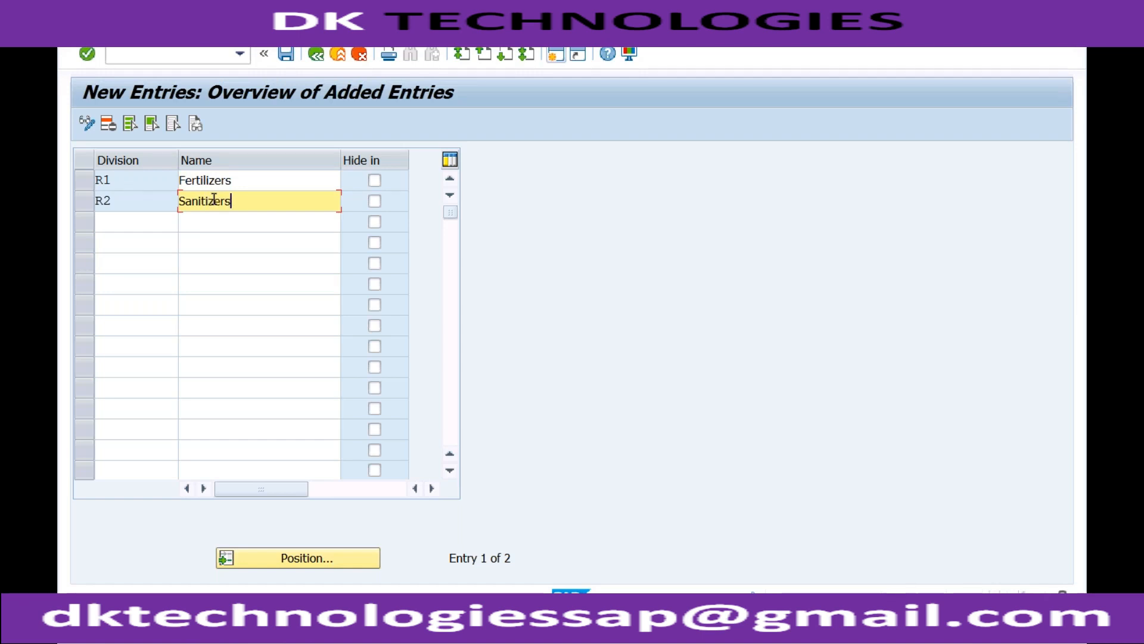
- Save the new divisions, leave the division maintenance, and close the activity selection
left_click(286, 55)
left_click(421, 346)
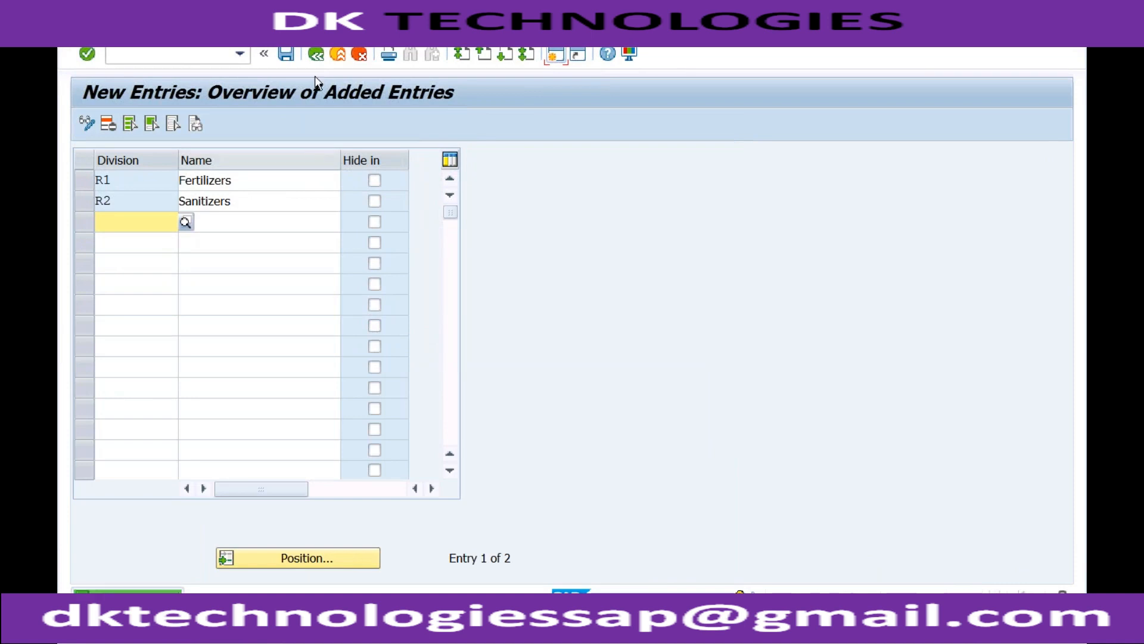
left_click(316, 55)
left_click(316, 55)
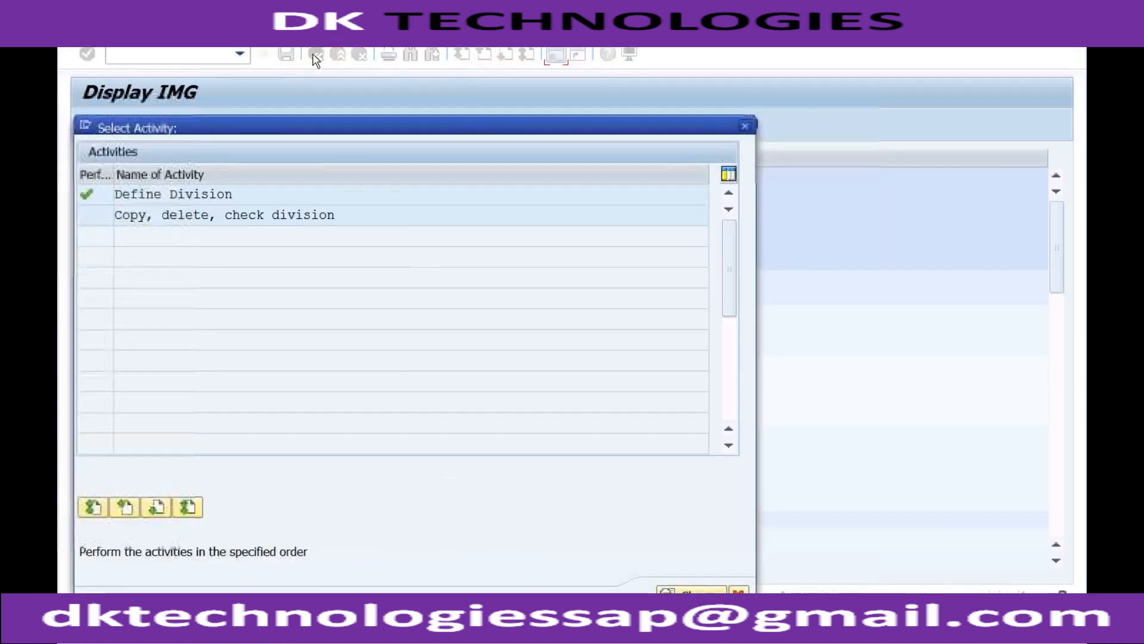
left_click(744, 128)
- Collapse the Logistics - General definitions and open new entries in the assignment of divisions to sales organizations
left_click(122, 348)
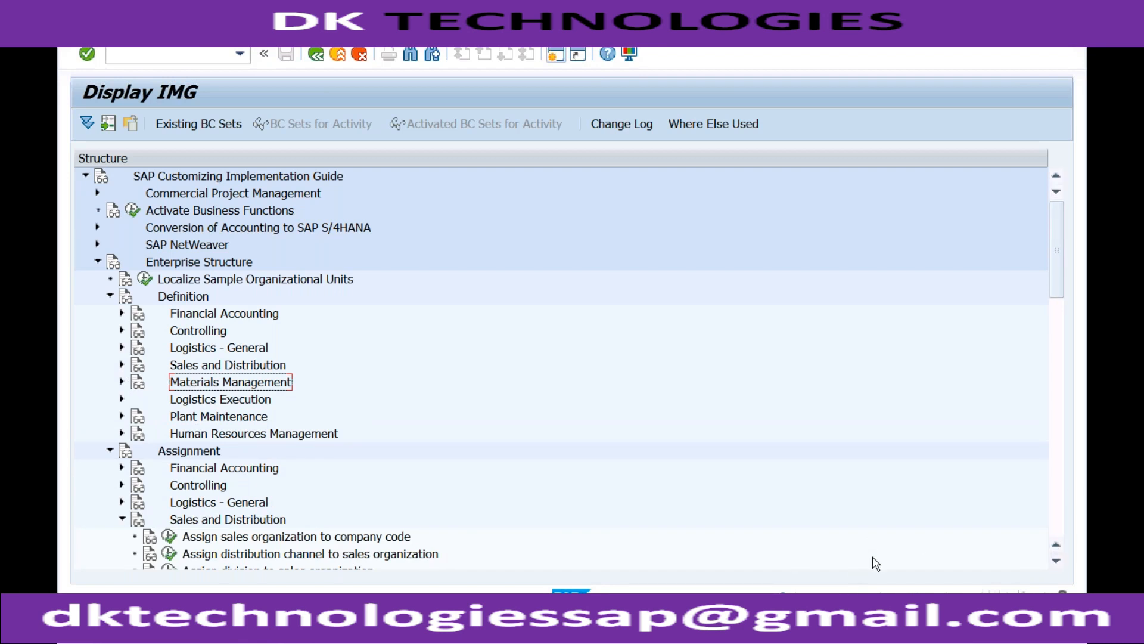
left_click(1056, 561)
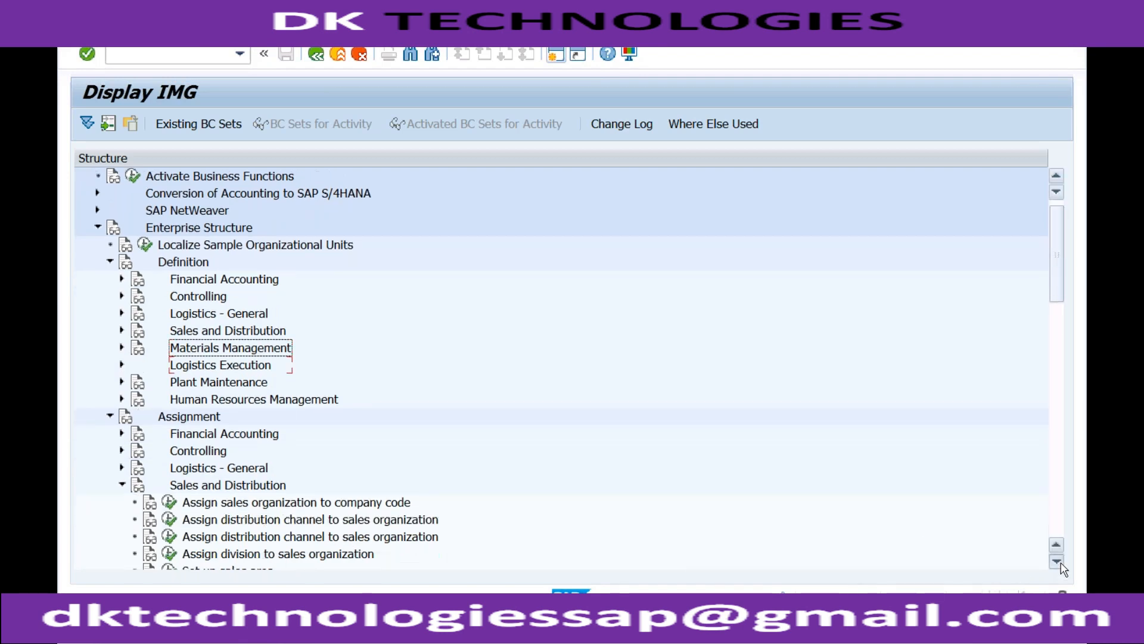
left_click(1060, 562)
left_click(1060, 563)
left_click(1060, 562)
left_click(1060, 563)
left_click(1061, 563)
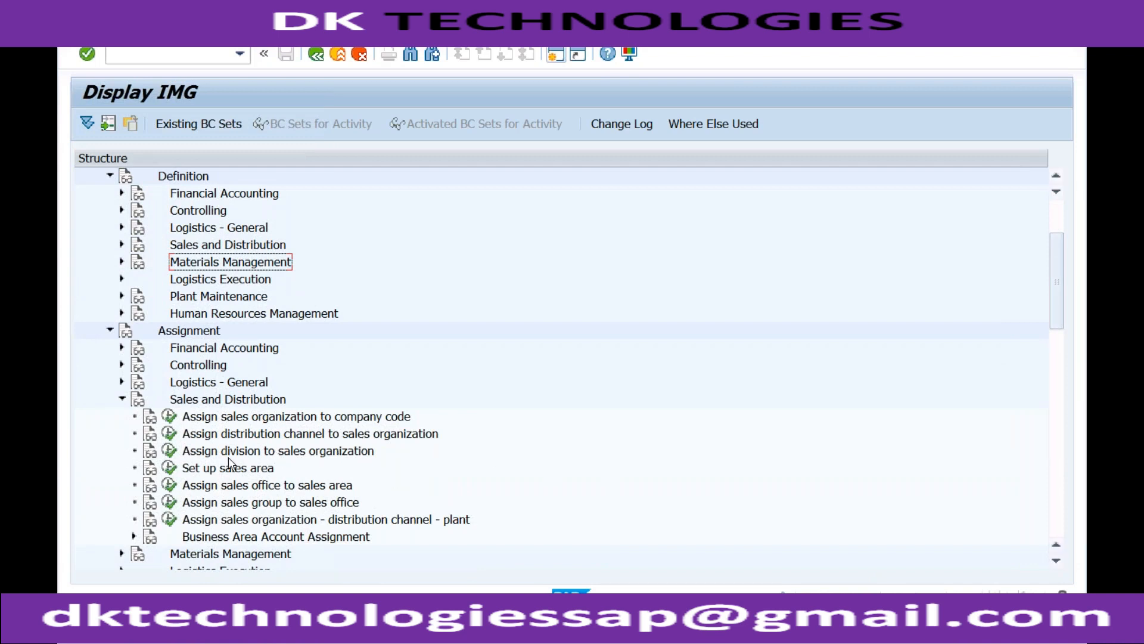
left_click(170, 451)
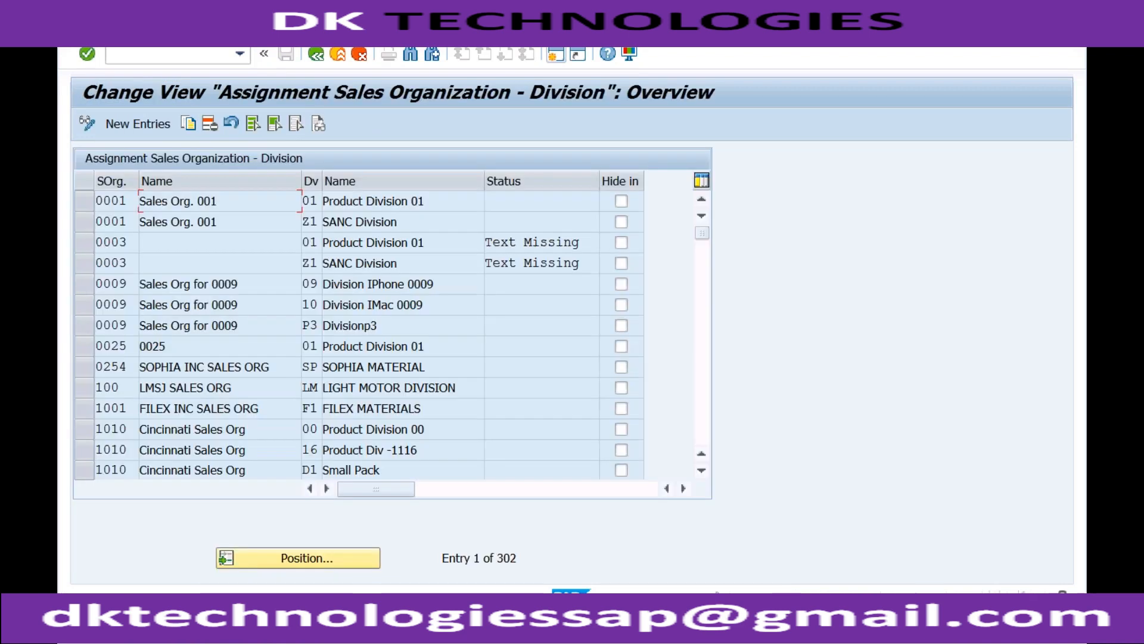
left_click(152, 125)
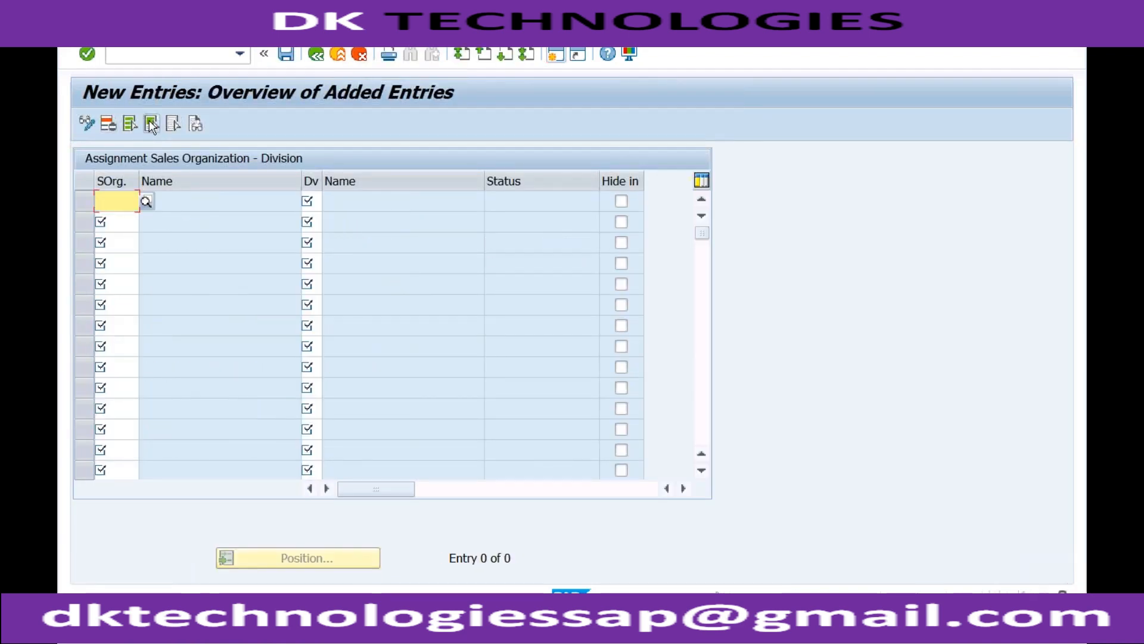